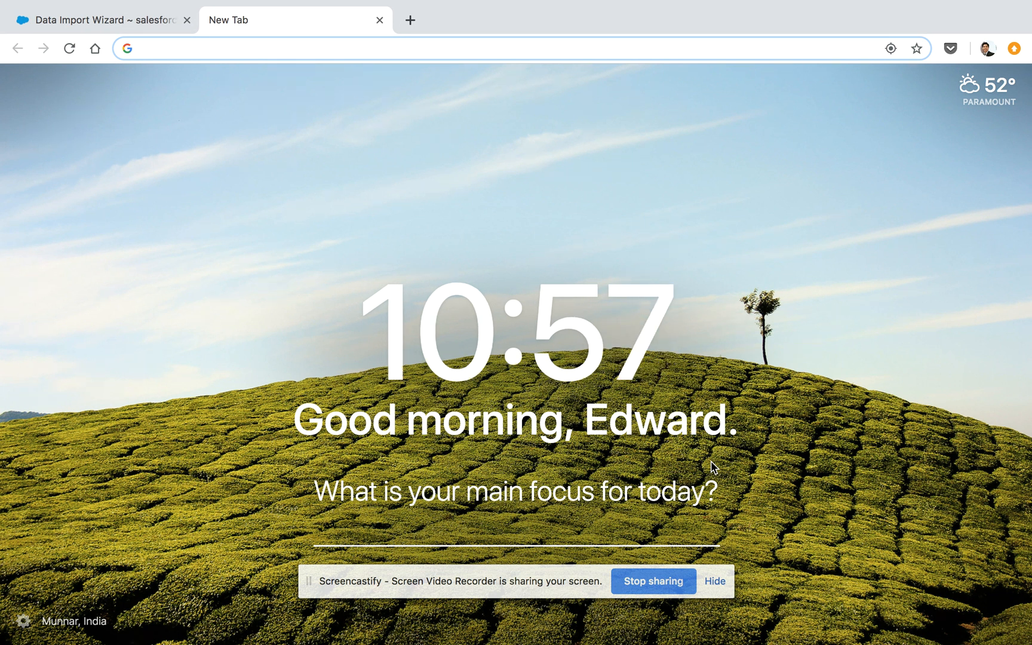
Switch to TheMLS listing search and filter for Active listings with 4 to 5 units in the building/complex.
key("ctrl+Right")
key("ctrl+Right")
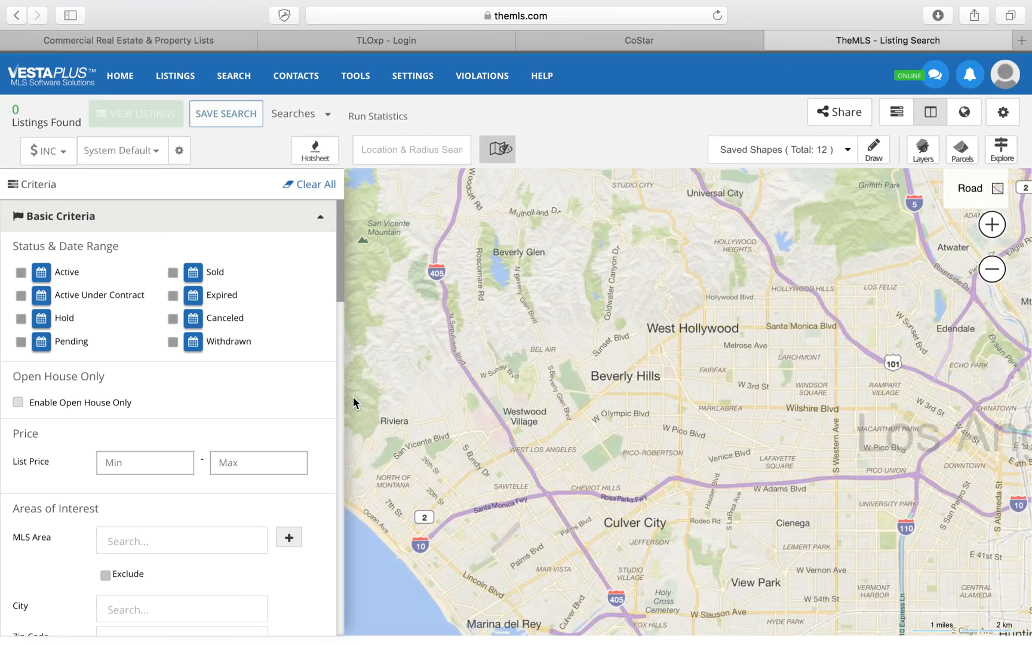
left_click(21, 273)
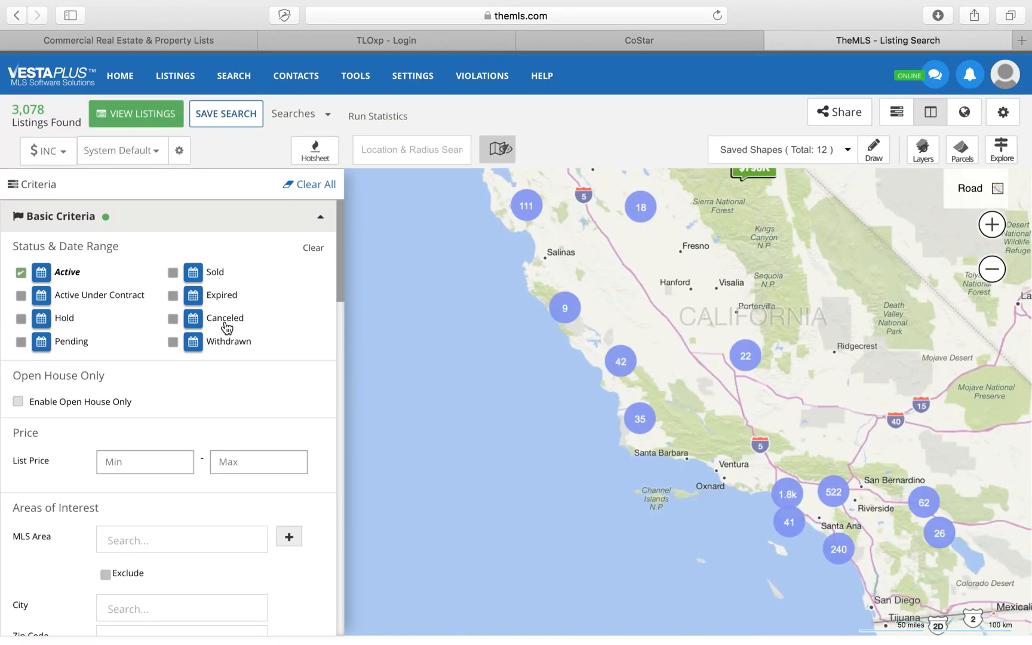
scroll(226, 327, "down", 6)
left_click(142, 467)
type("4")
left_click(237, 466)
type("5")
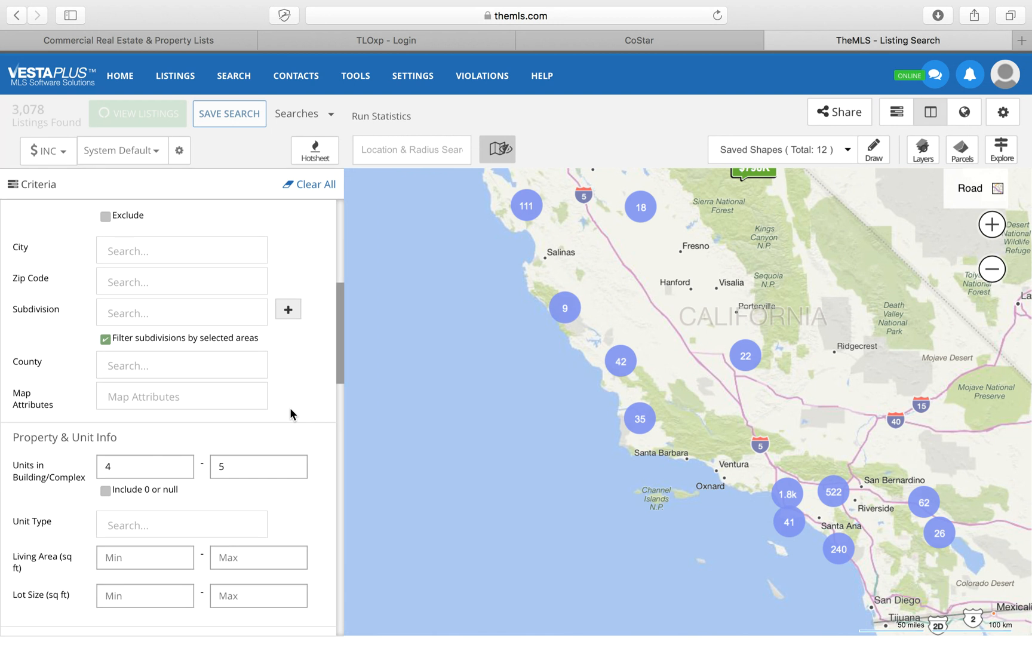
scroll(290, 409, "up", 6)
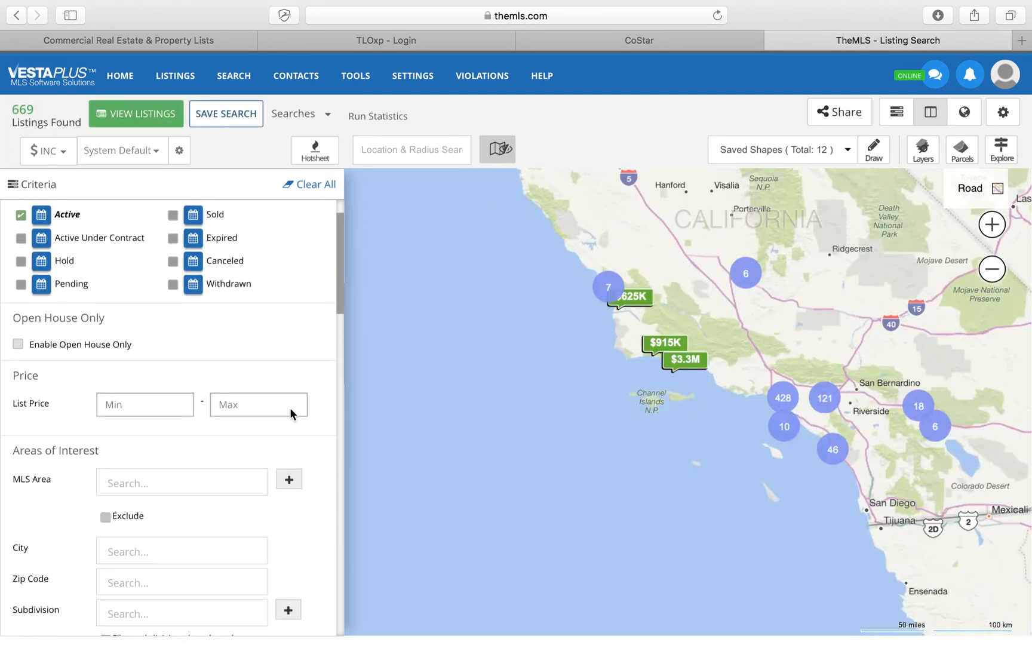
Limit the search to the saved shape ED ALL LISTINGS 2, check the units range, and refresh the results with the Active status.
left_click(835, 156)
left_click(776, 221)
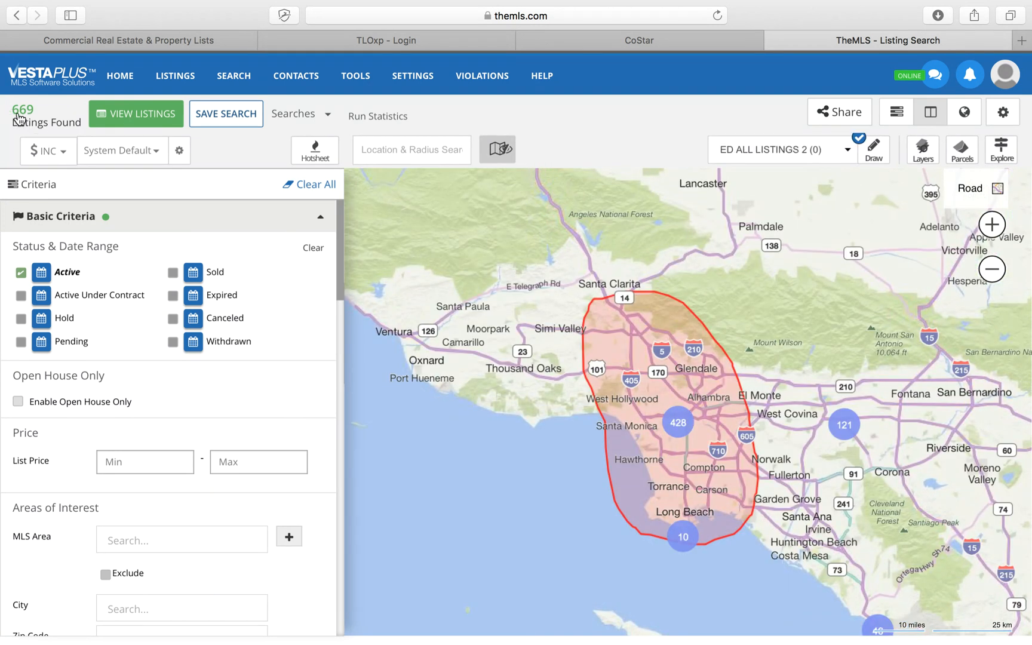
scroll(259, 297, "down", 3)
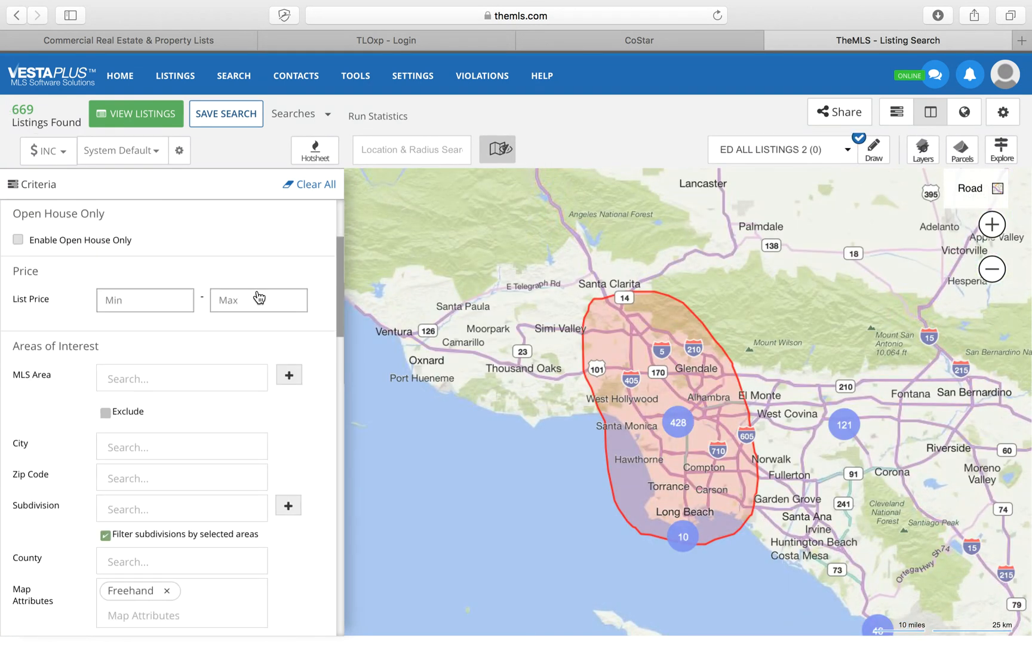
scroll(259, 292, "down", 3)
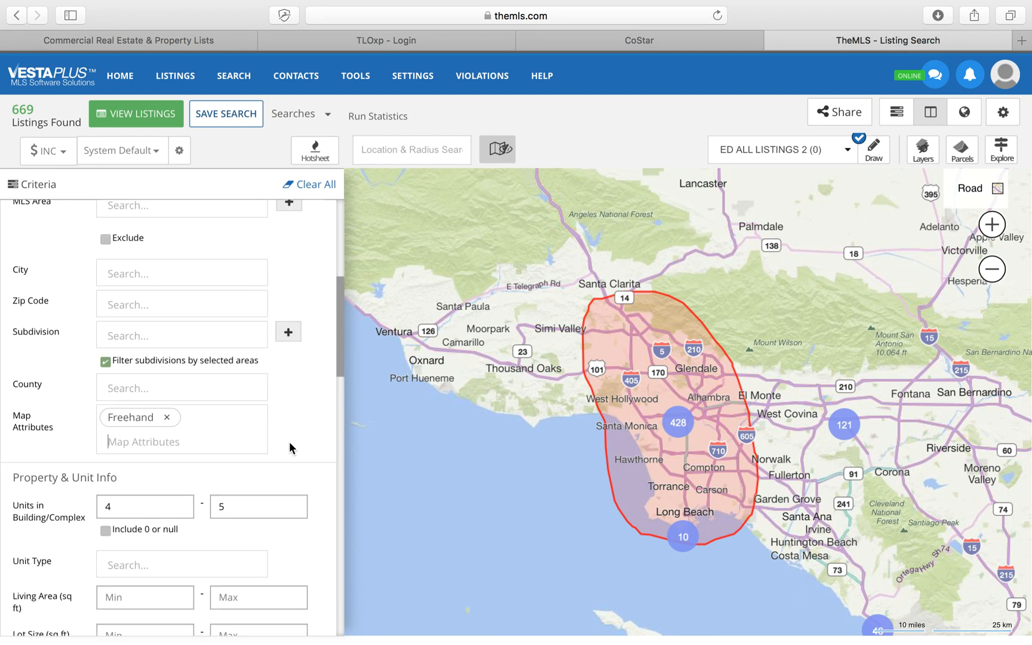
scroll(289, 441, "up", 5)
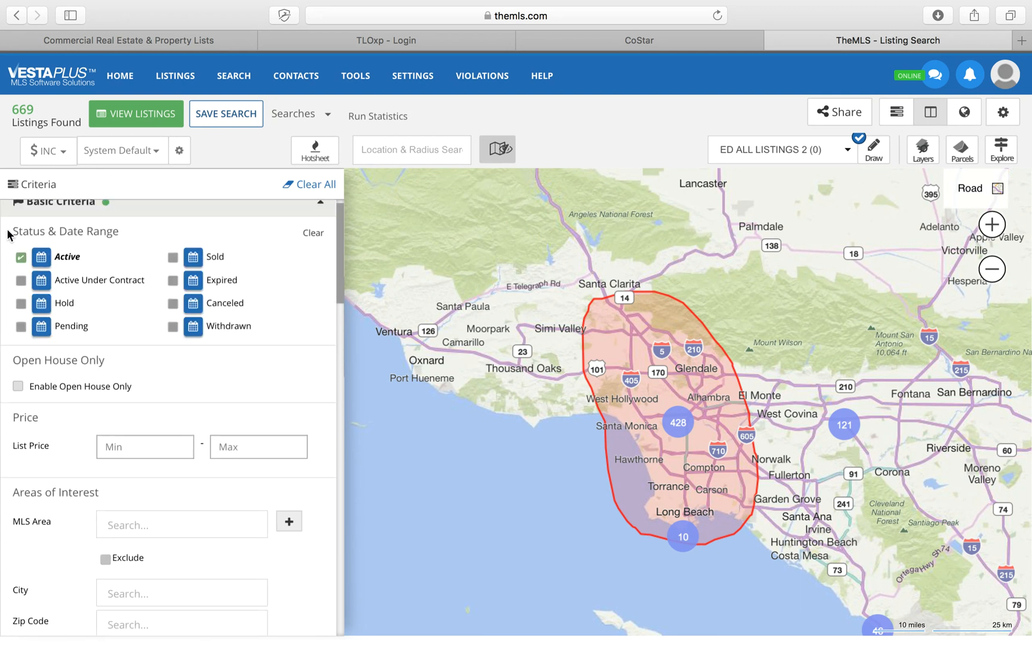
left_click(21, 258)
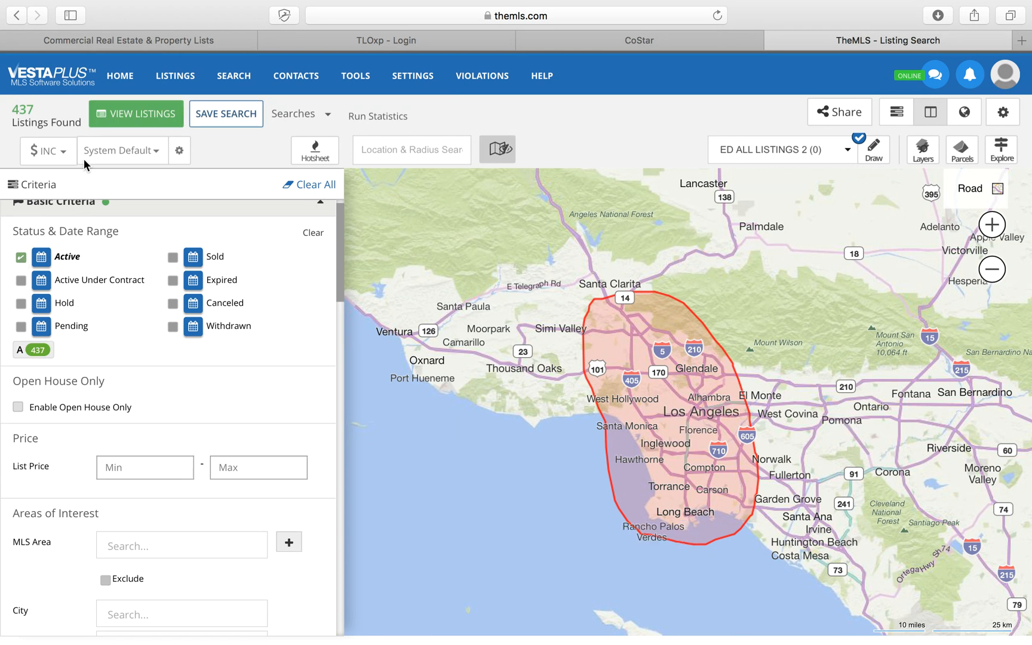
Display the list of matching active listings and select all of them.
left_click(125, 115)
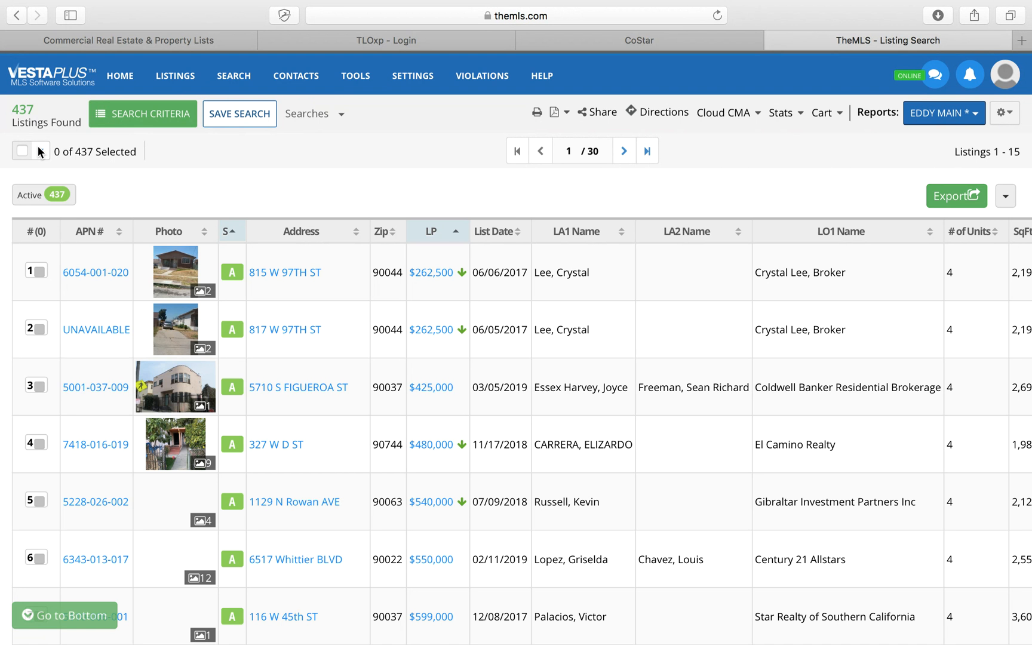
left_click(40, 150)
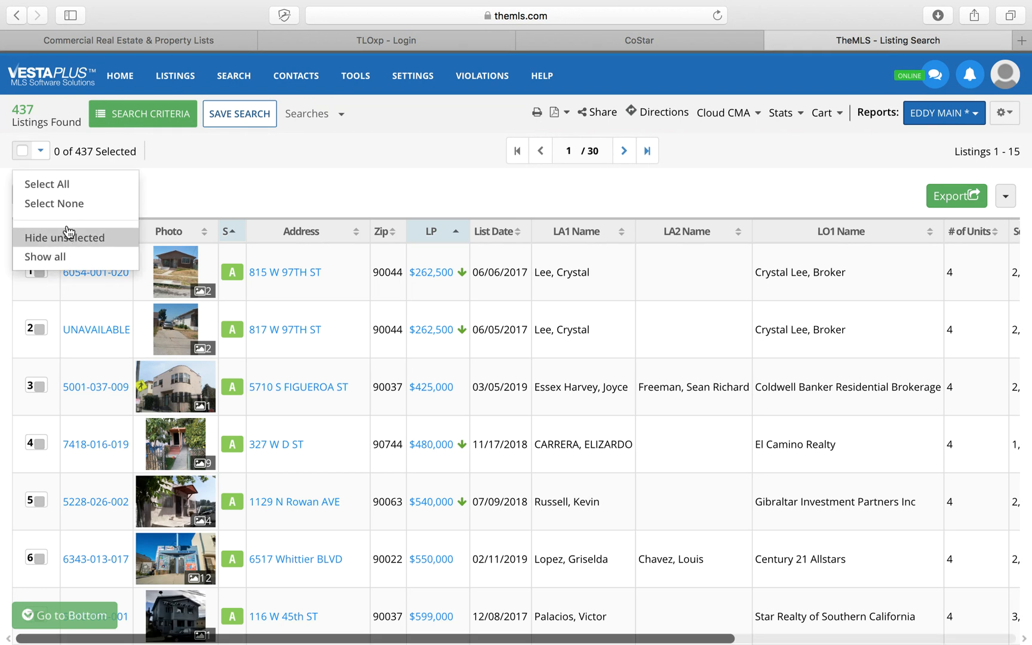
left_click(73, 186)
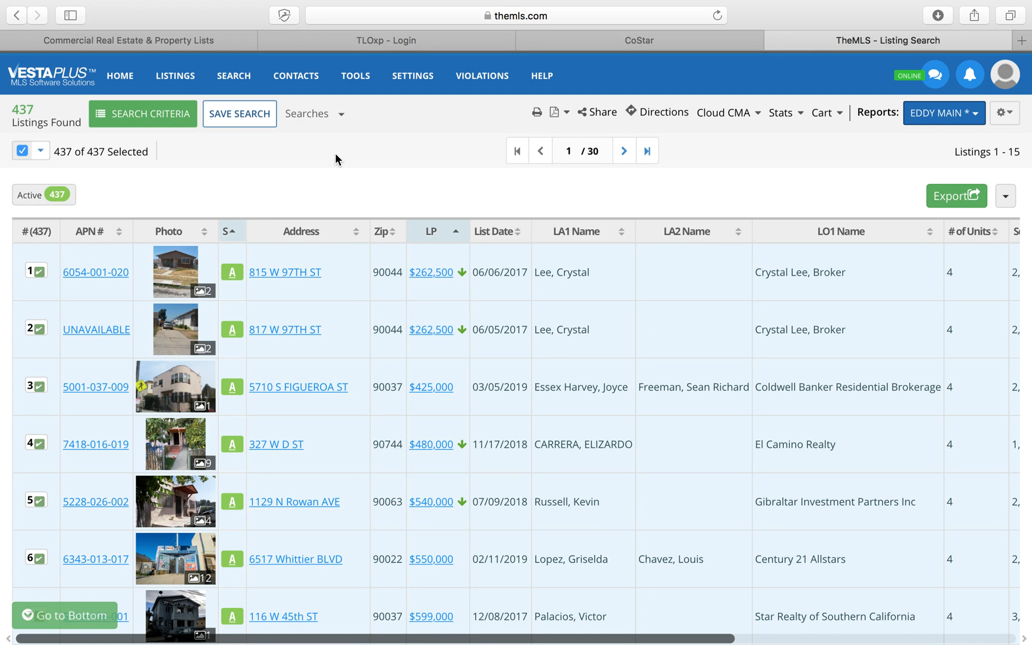
Export the selected listings with the EDDY LISTINGS report as a .csv file named 4UNITS ACTIVE.
left_click(951, 197)
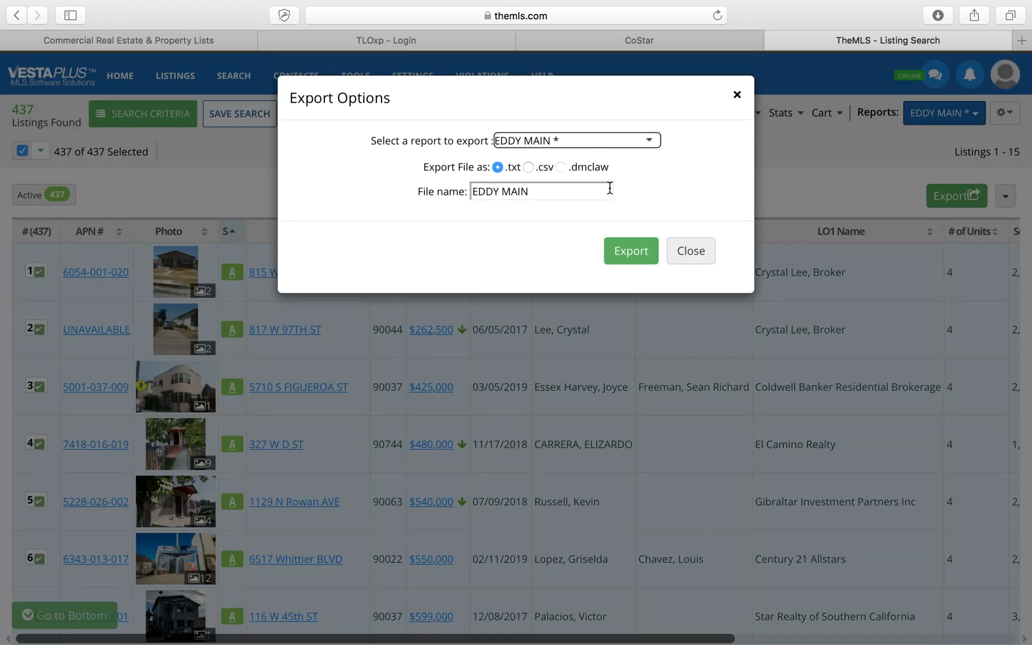
left_click(597, 137)
left_click(557, 188)
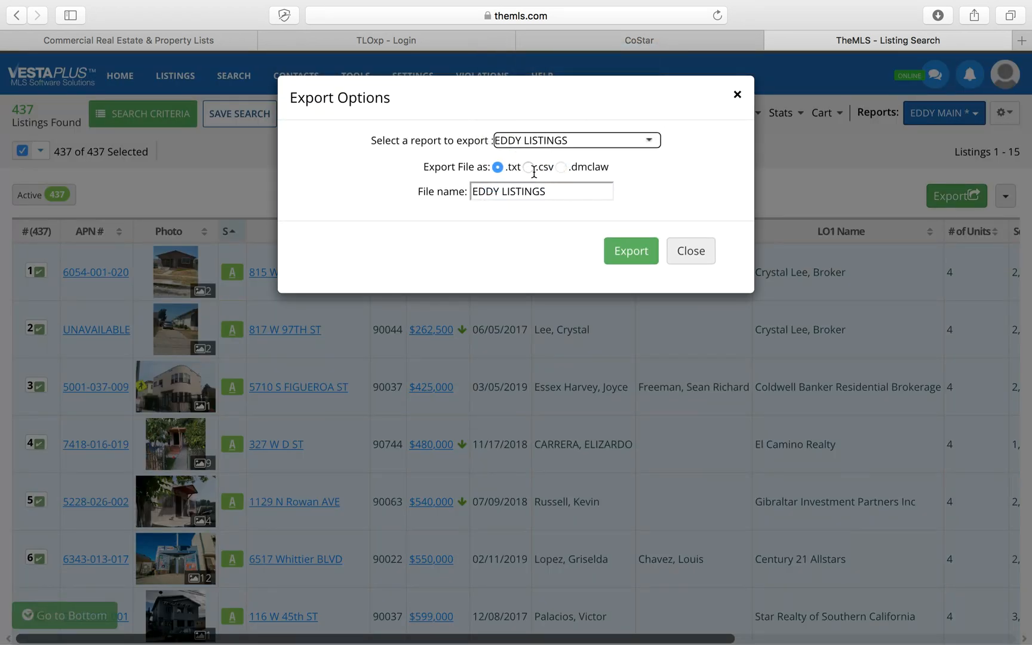
left_click(528, 167)
left_click_drag(548, 190, 468, 191)
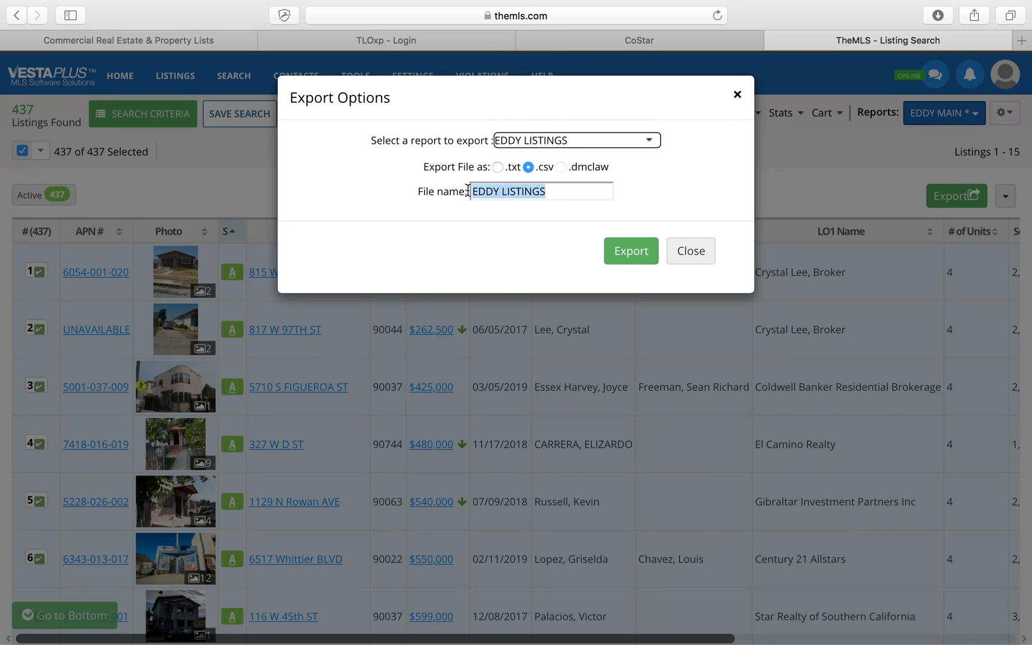
type("4UNITS ACTIVE")
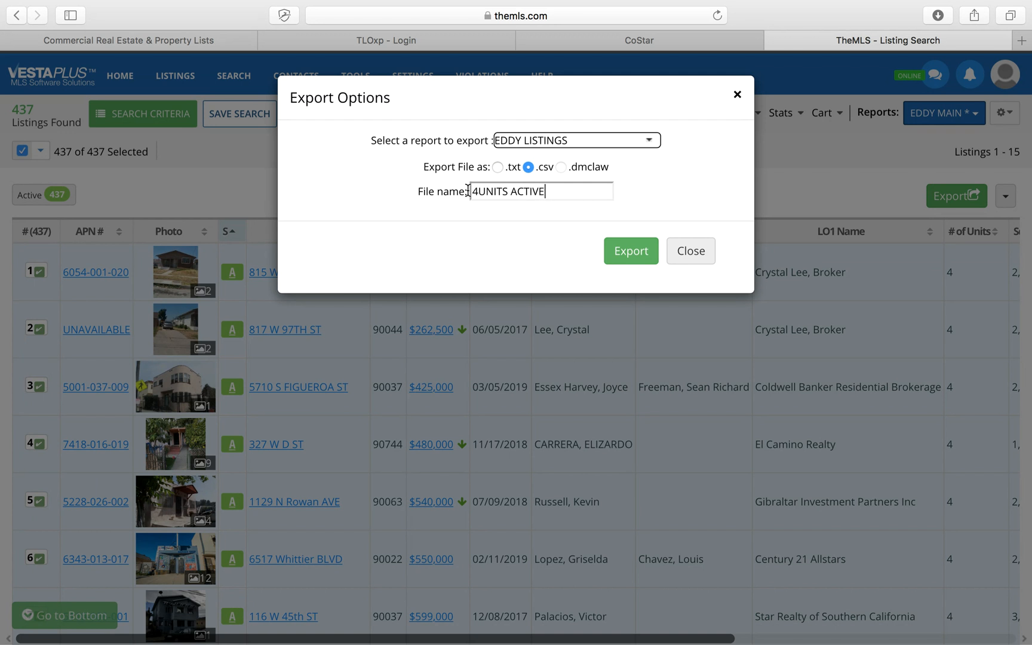
left_click(619, 250)
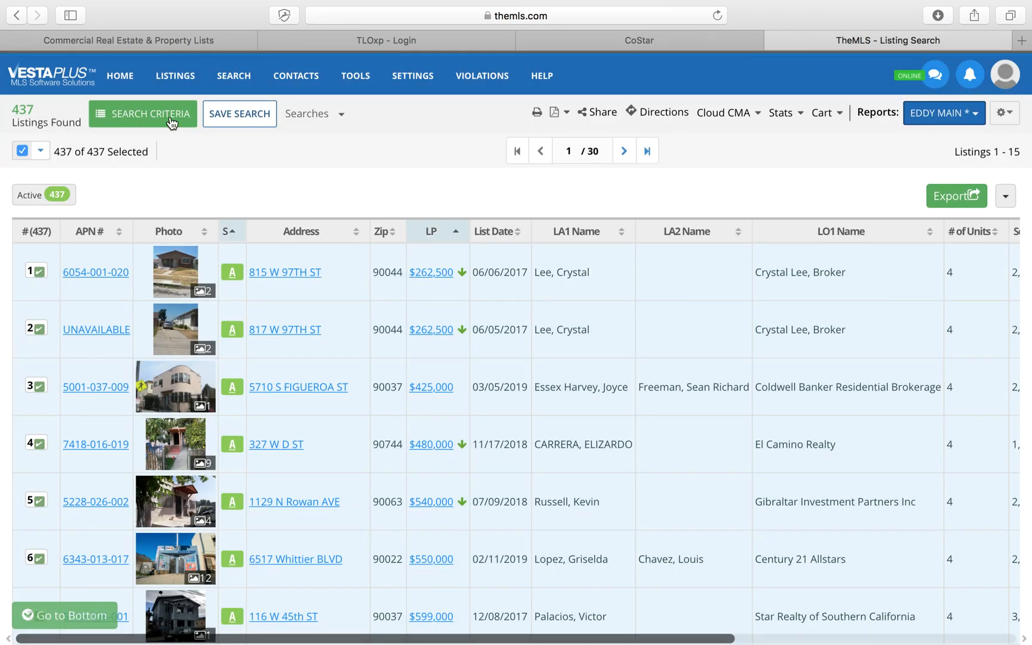
Check the Downloads folder for the exported file and return to TheMLS listing search.
key("ctrl+Left")
key("ctrl+Left")
key("ctrl+Left")
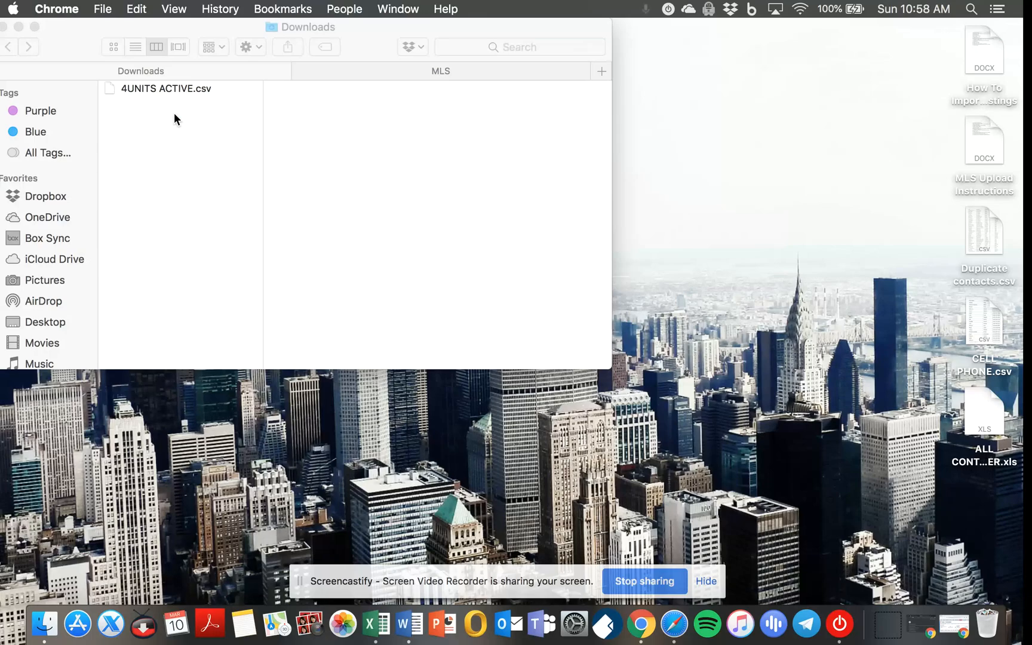
key("ctrl+Right")
key("ctrl+Right")
key("ctrl+Right")
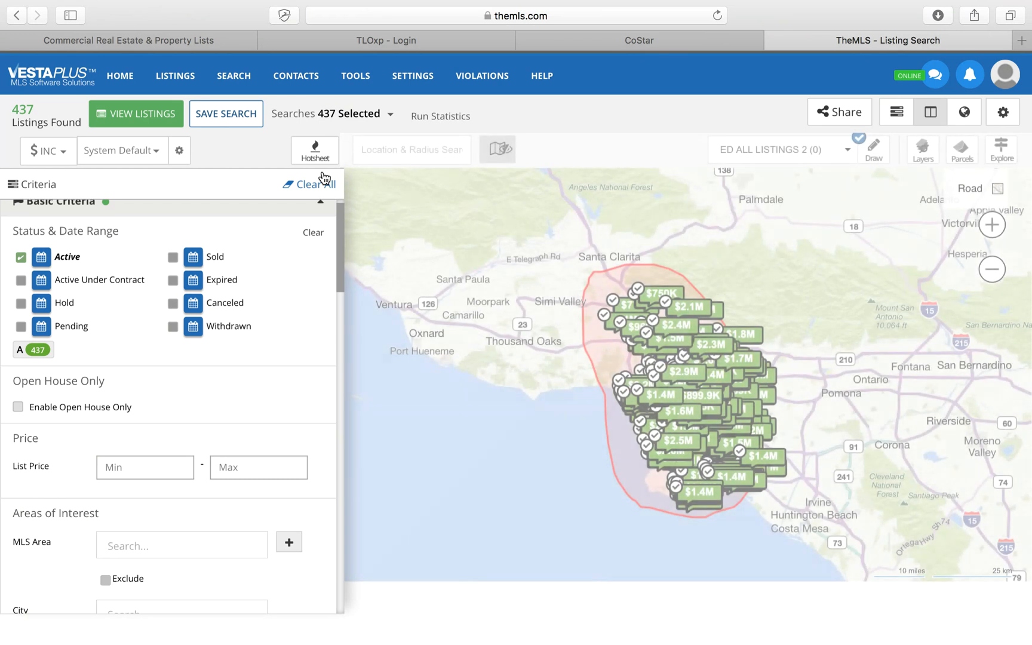
Replace the status filter with Active Under Contract, Hold, Pending, Withdrawn and Canceled.
left_click(311, 234)
left_click(21, 280)
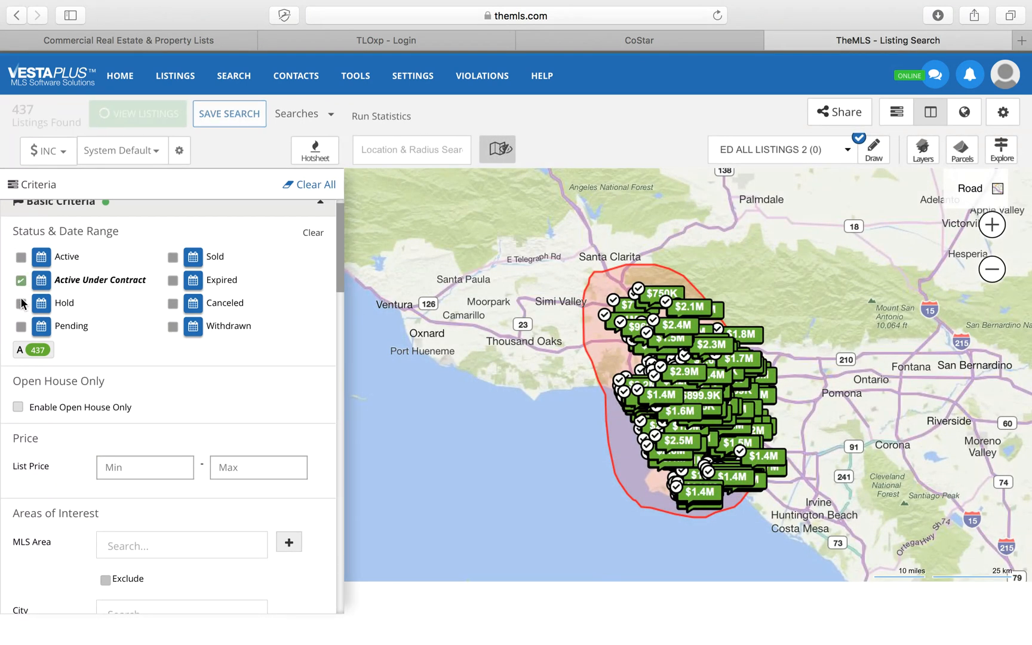
left_click(21, 303)
left_click(21, 327)
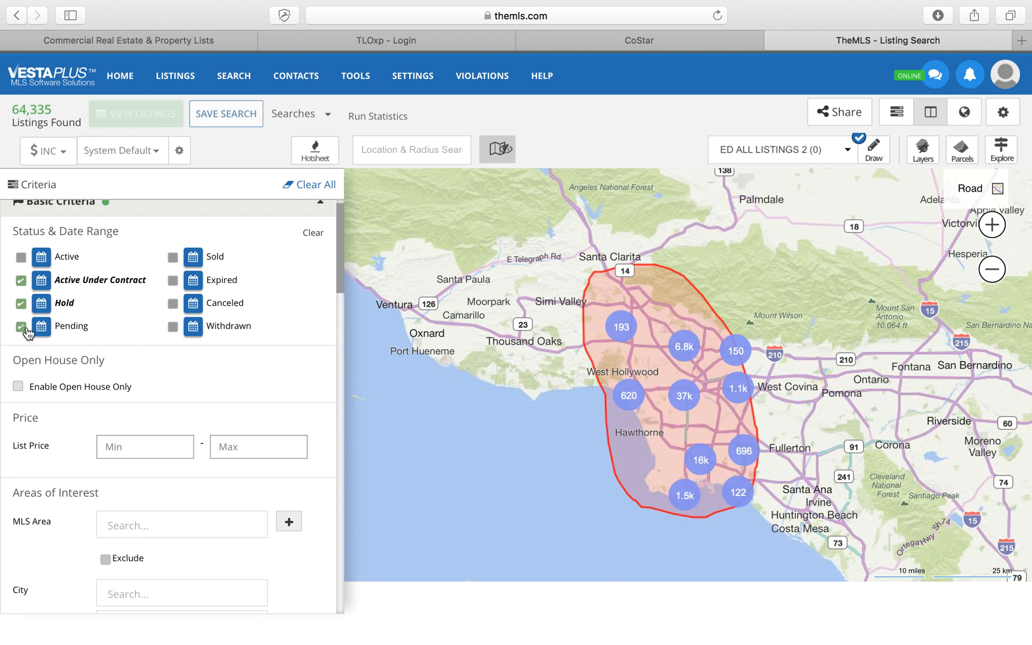
left_click(173, 327)
left_click(173, 304)
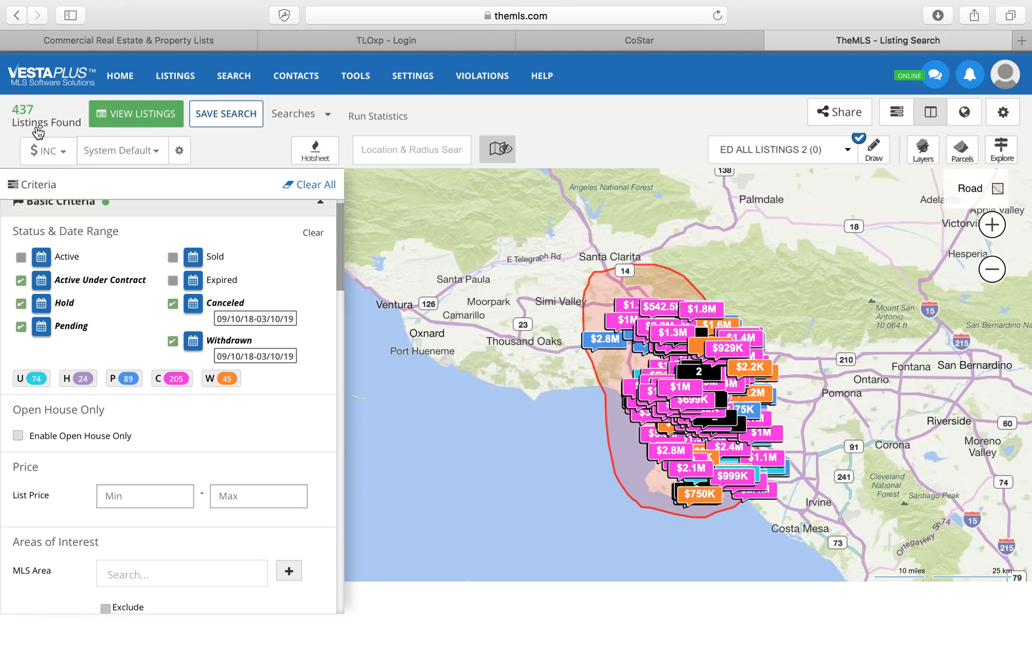
Turn the Canceled status off and on again, and check the units range in the search criteria.
left_click(173, 304)
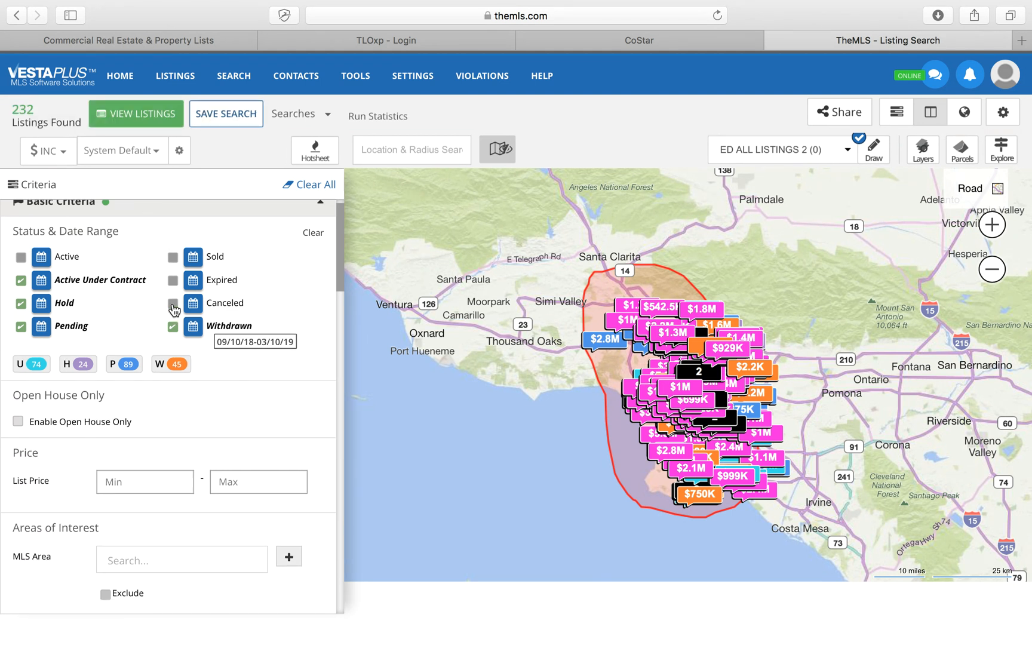
left_click(173, 304)
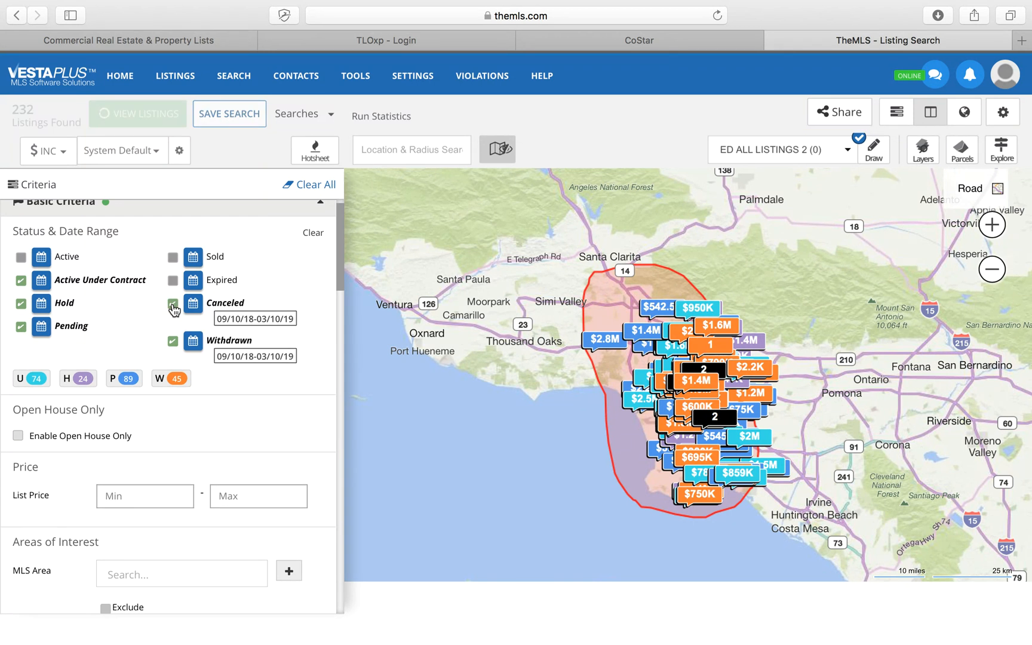
scroll(173, 308, "down", 8)
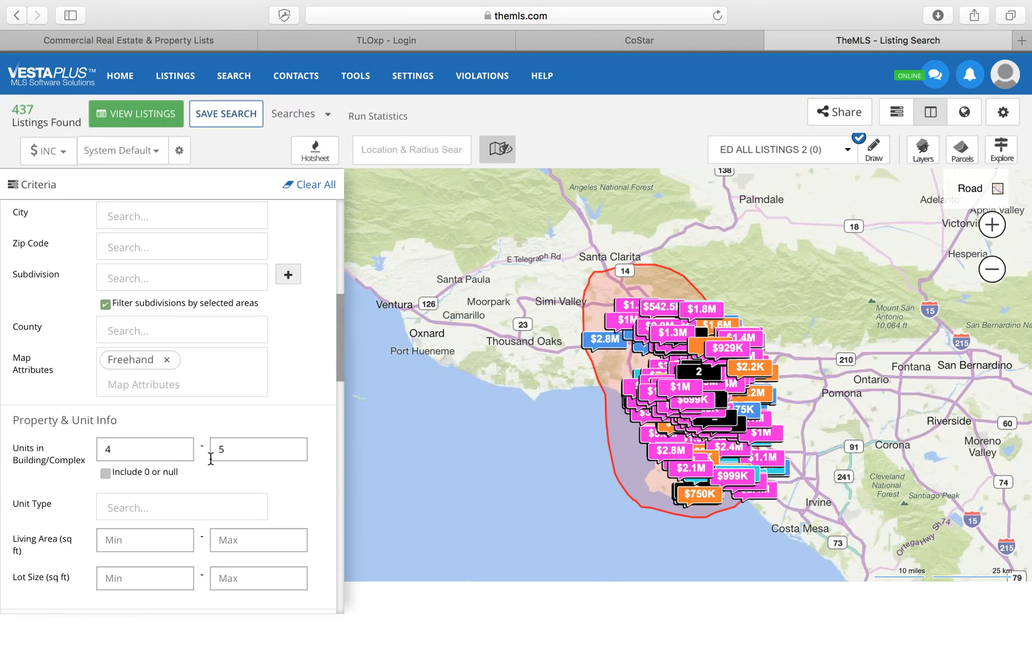
scroll(210, 420, "up", 8)
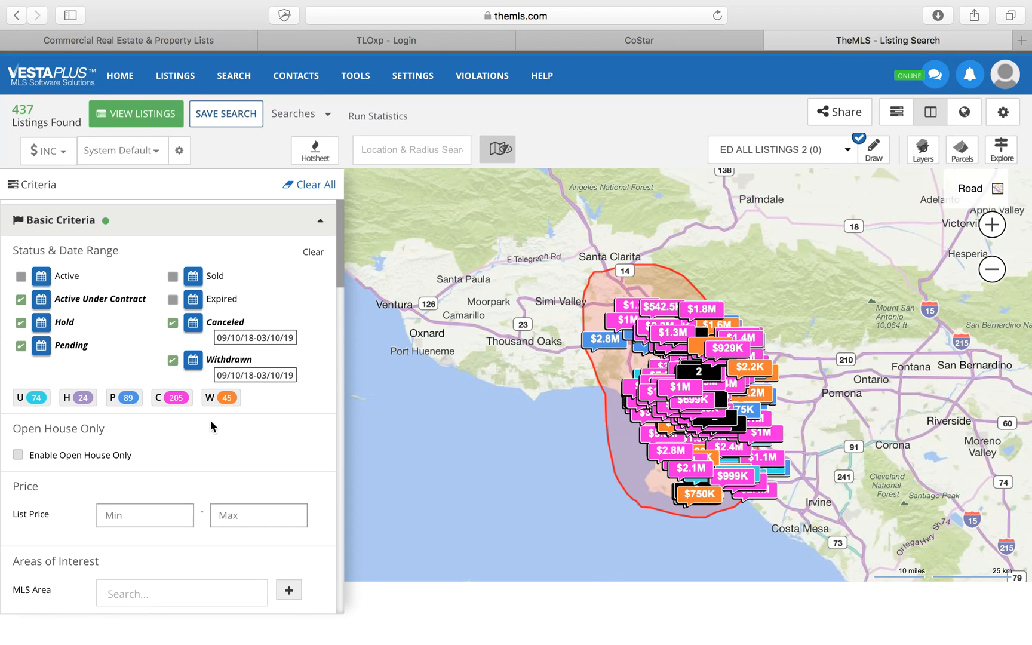
Display the listings found for the five chosen statuses and select all of them.
left_click(146, 122)
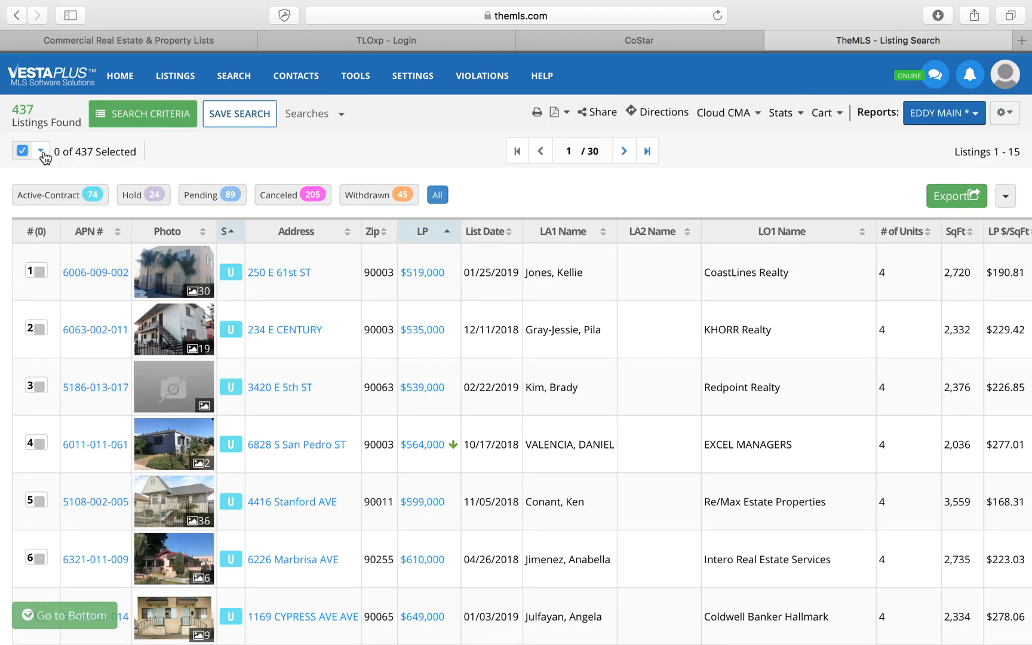
left_click(42, 151)
left_click(48, 183)
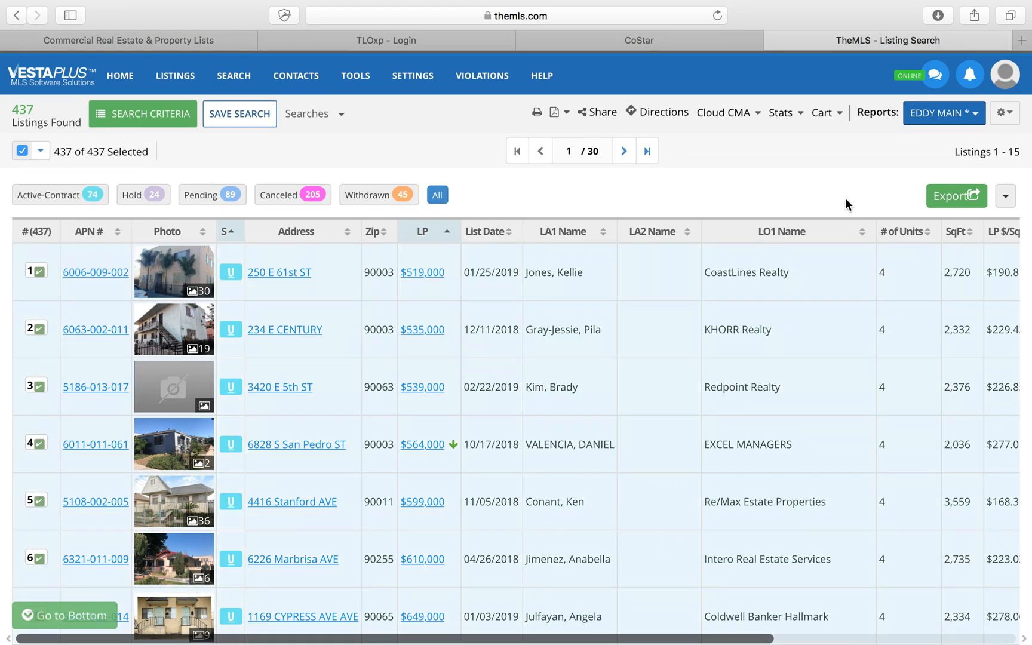
Export the selected listings with the EDDY LISTINGS report as a .csv file named 4UNITS EVERYTHING ELSE.
left_click(972, 198)
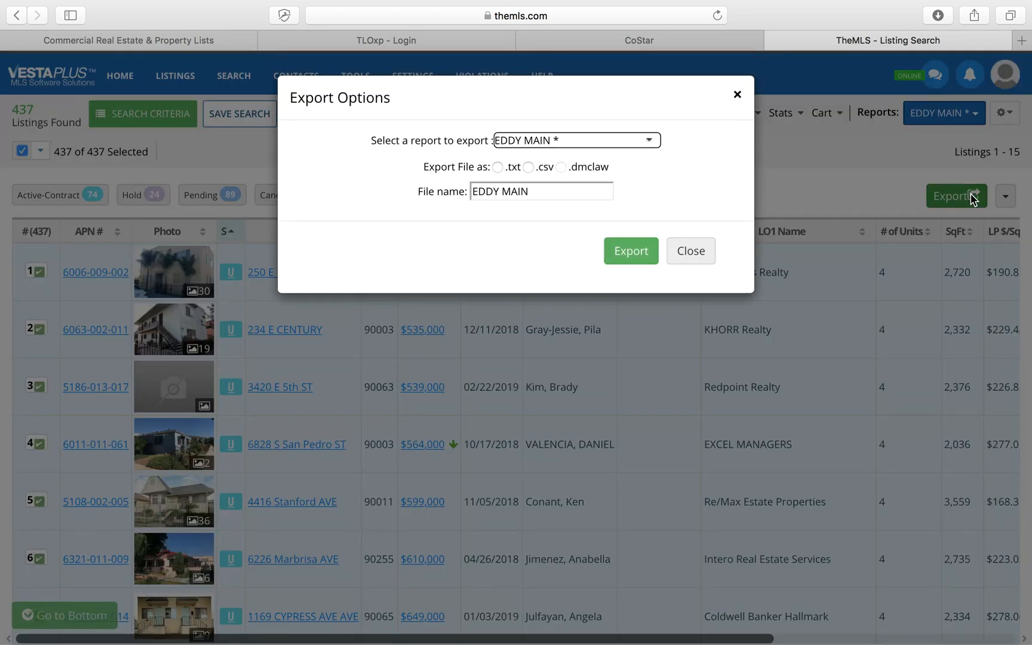
left_click(615, 144)
left_click(562, 184)
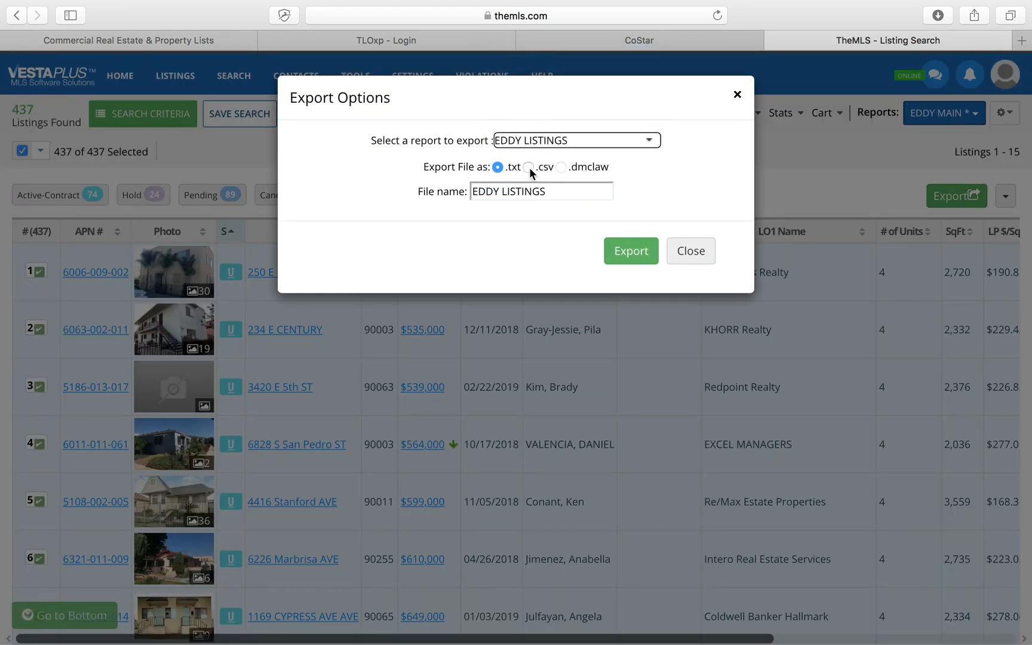
left_click(528, 168)
triple_click(523, 193)
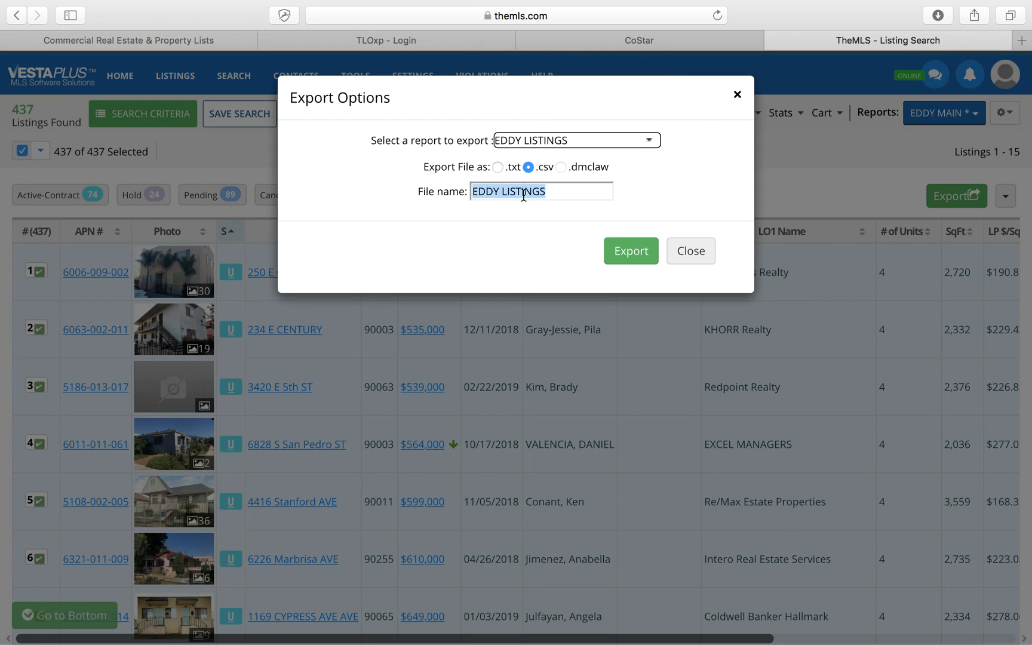
type("4UNITS EVERYTHING ELSE")
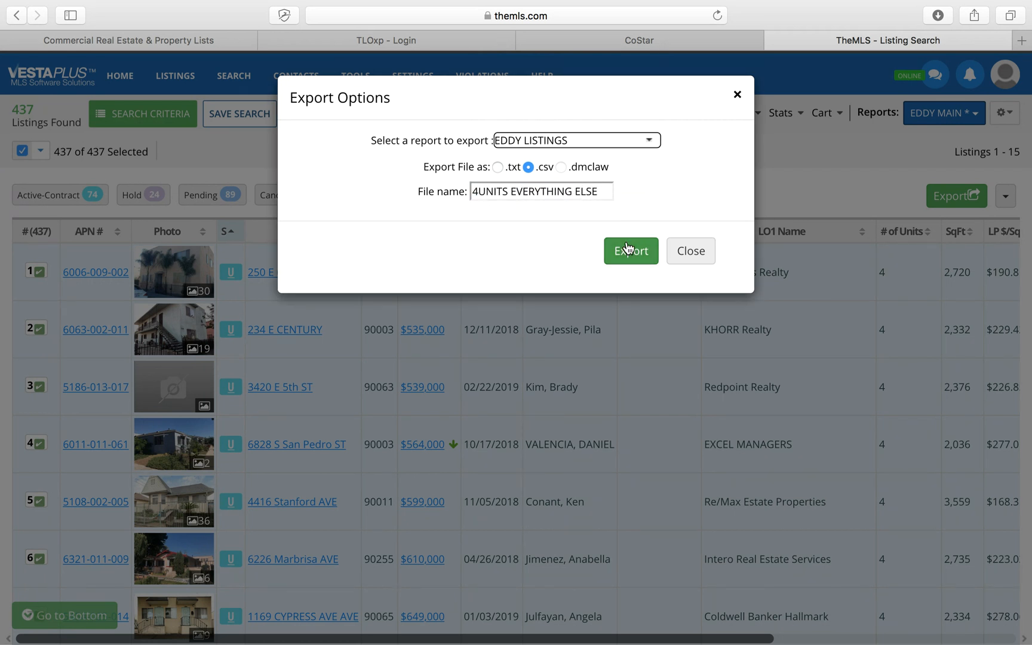
left_click(627, 249)
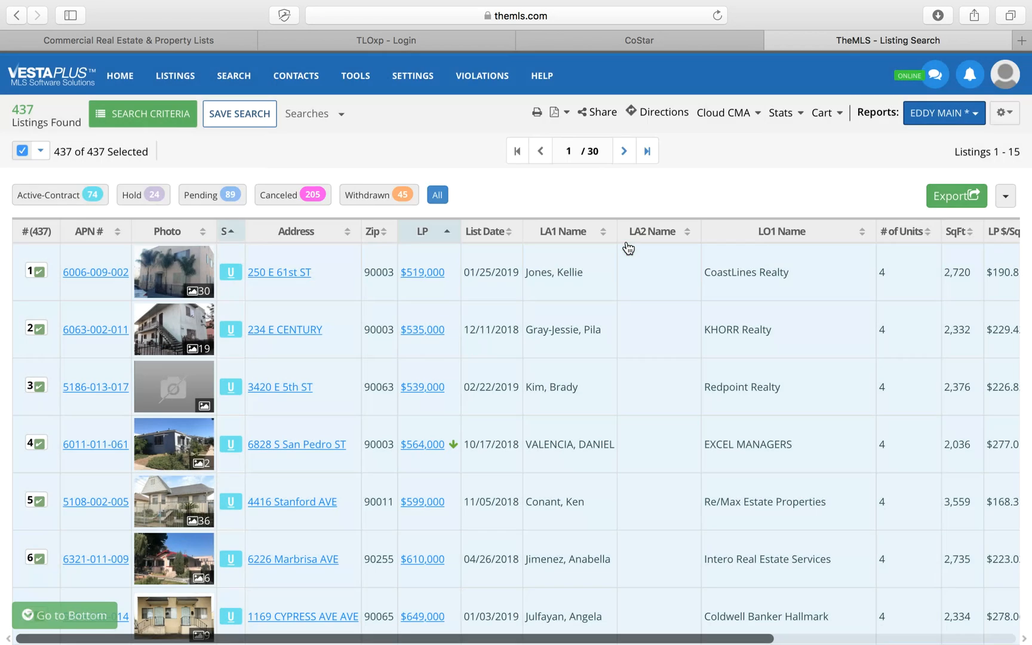
Return to the search criteria and change the status filter to Expired only.
left_click(143, 114)
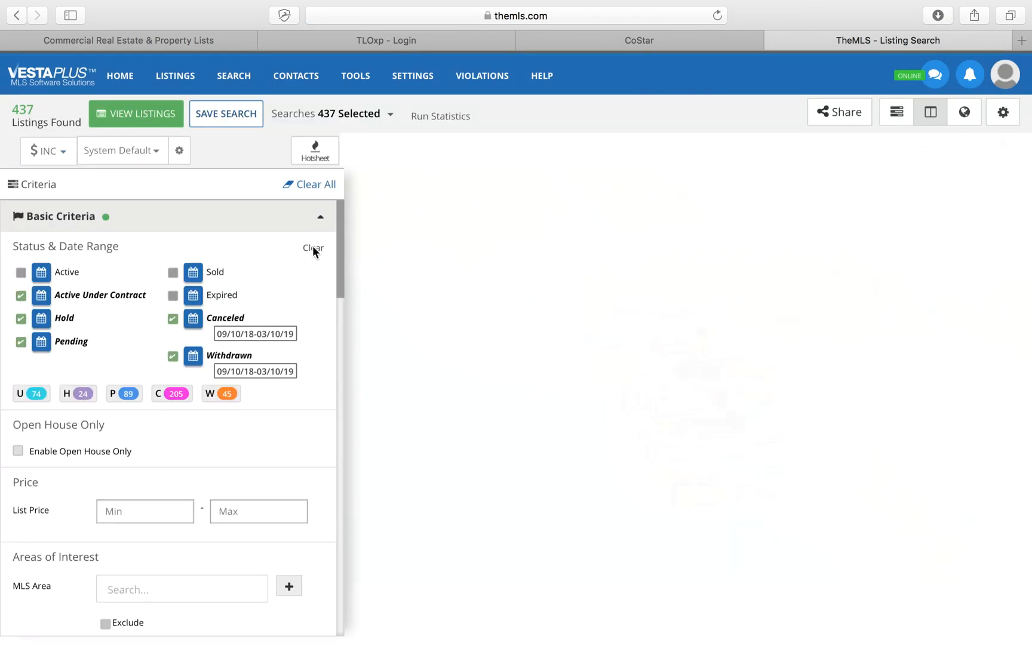
left_click(313, 248)
left_click(173, 295)
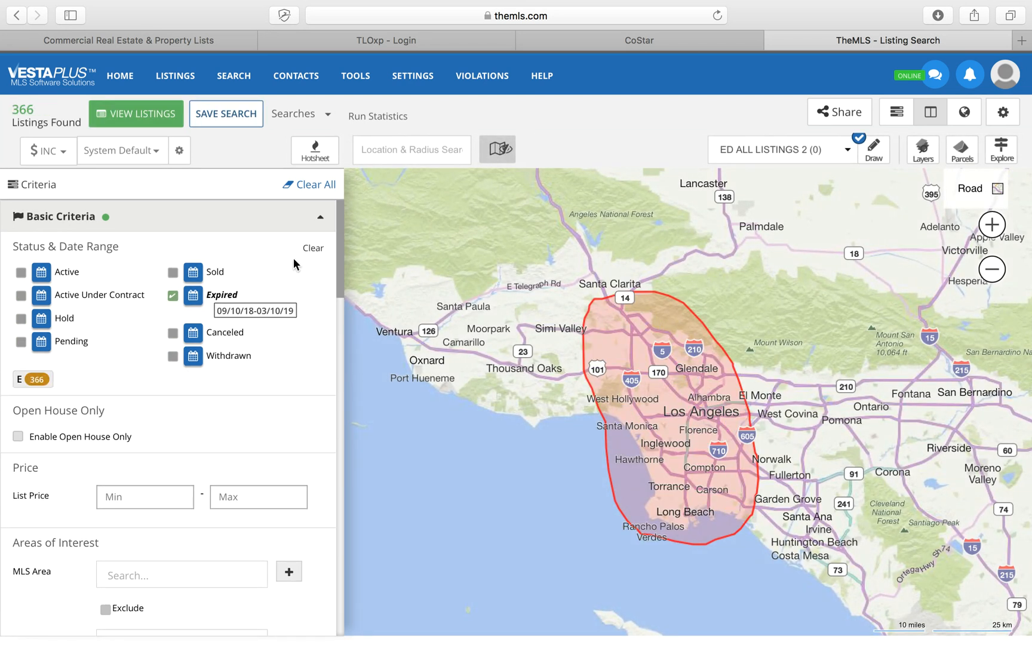
Display the expired listings found and select all of them.
left_click(156, 119)
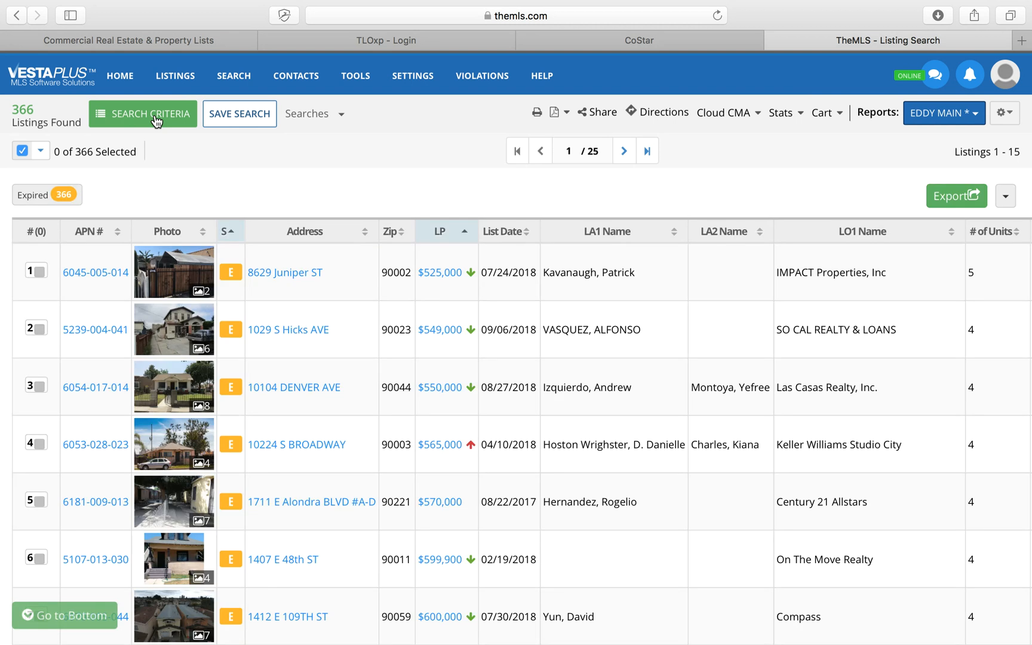
left_click(40, 150)
left_click(45, 181)
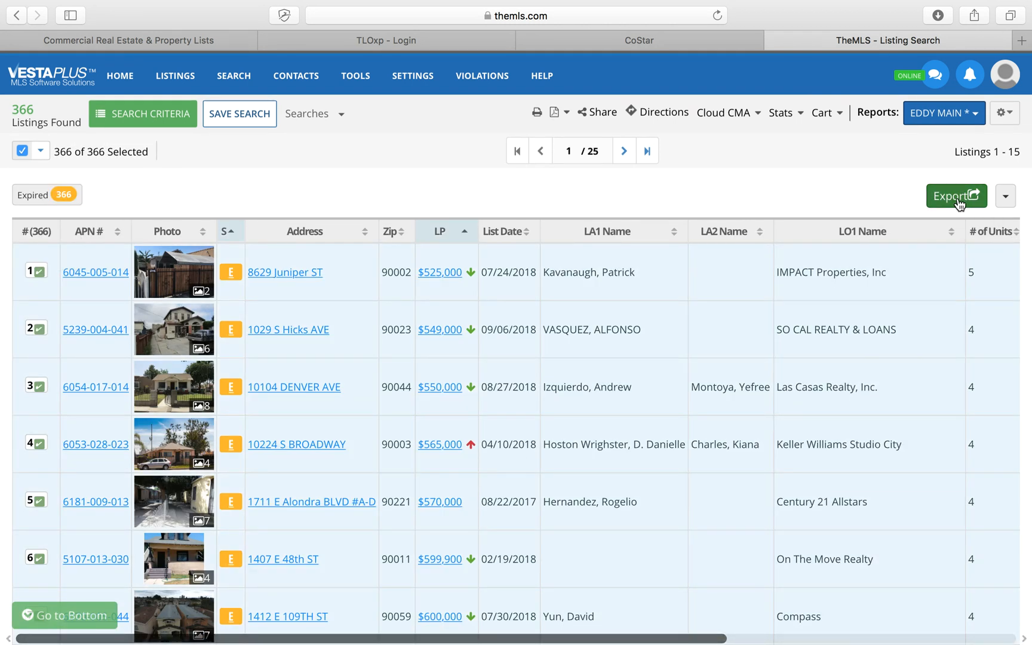
Export the selected expired listings with the EDDY LISTINGS report as a .csv file named 4UNITS EXPIRED.
left_click(958, 199)
left_click(599, 142)
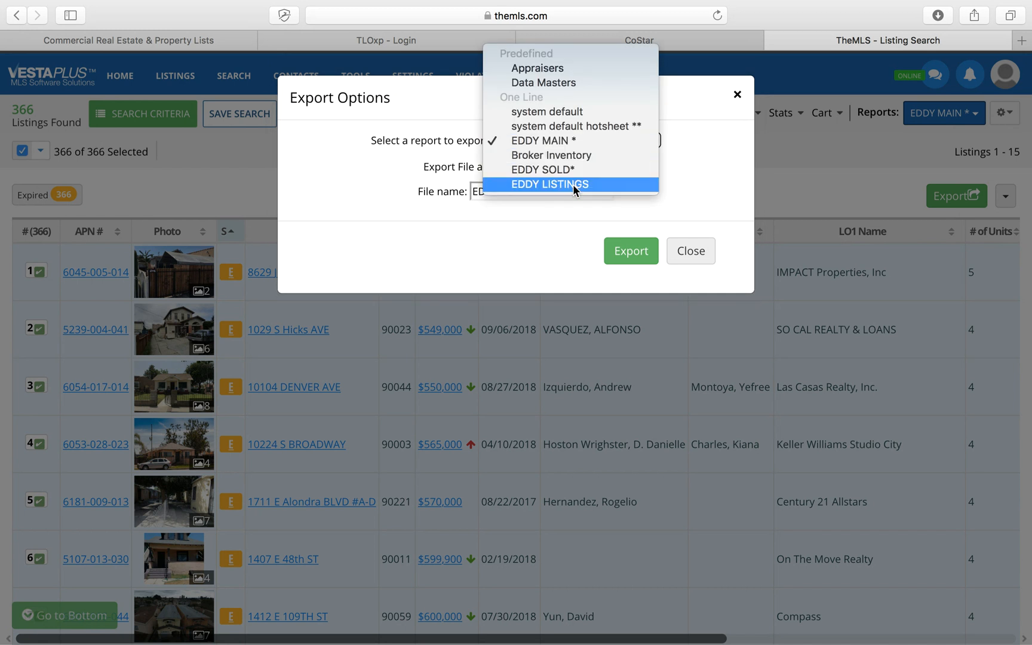
left_click(548, 182)
left_click(528, 167)
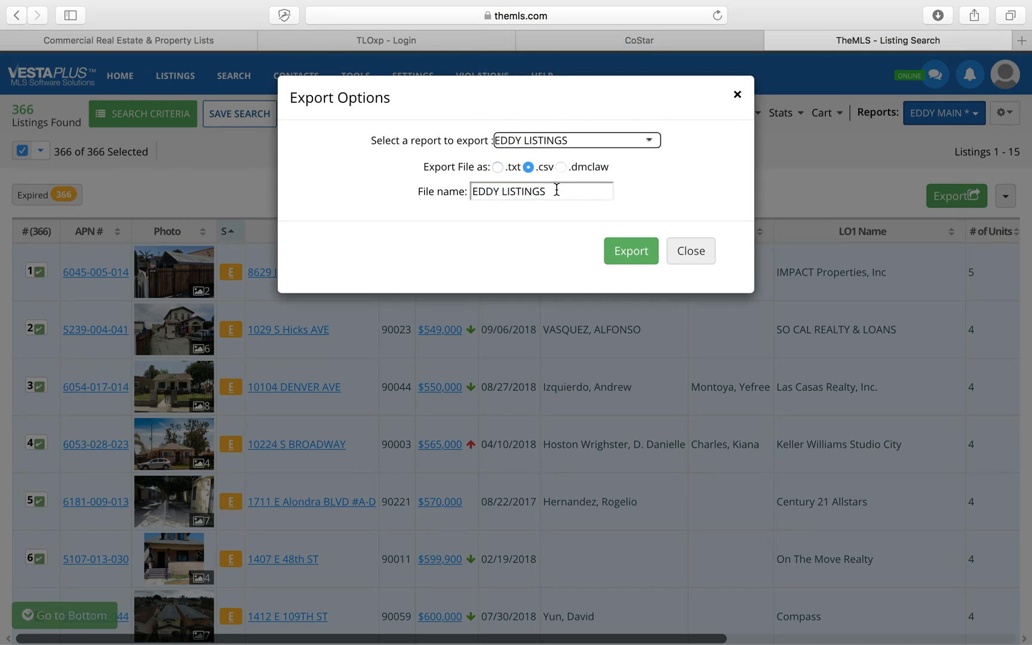
left_click_drag(549, 191, 461, 191)
type("4UNITS EXPIRED")
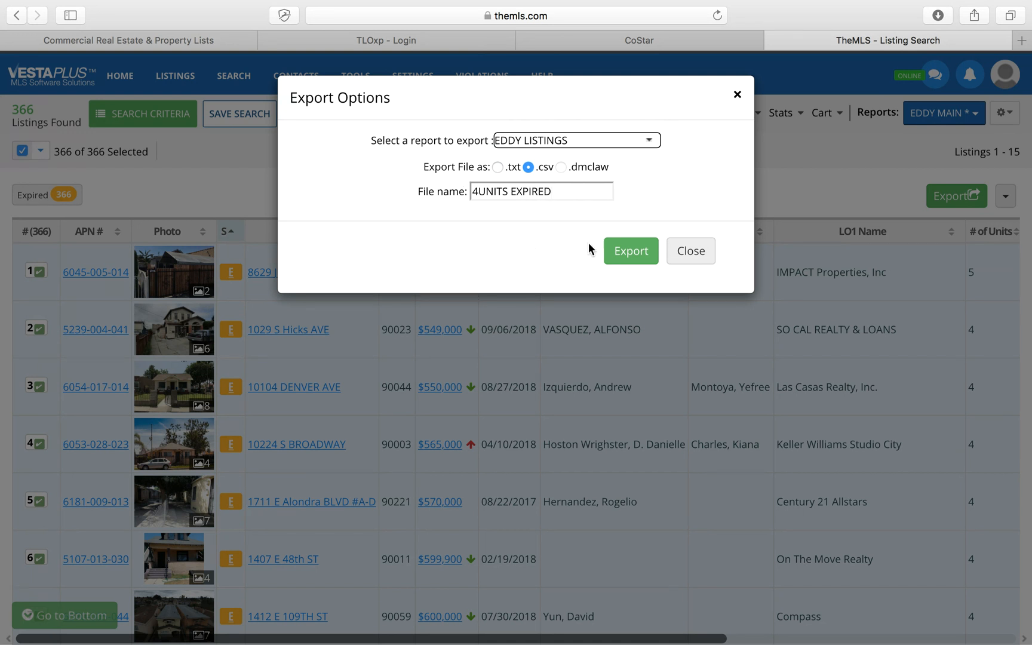
left_click(621, 249)
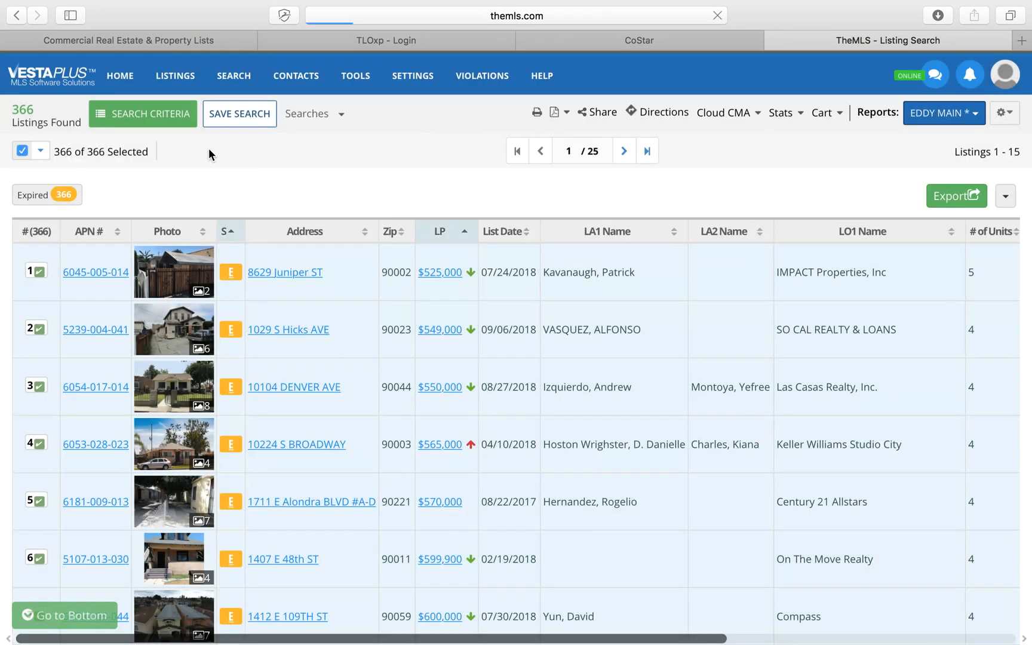
Return to the search criteria and change the status filter from Expired to Sold only.
left_click(141, 119)
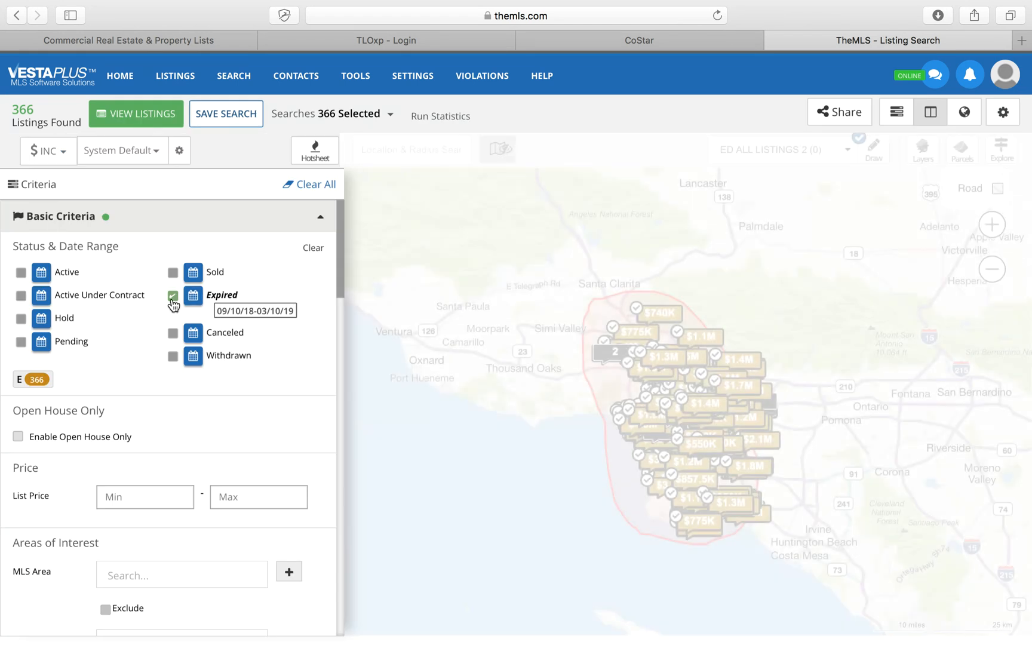
left_click(173, 296)
left_click(172, 273)
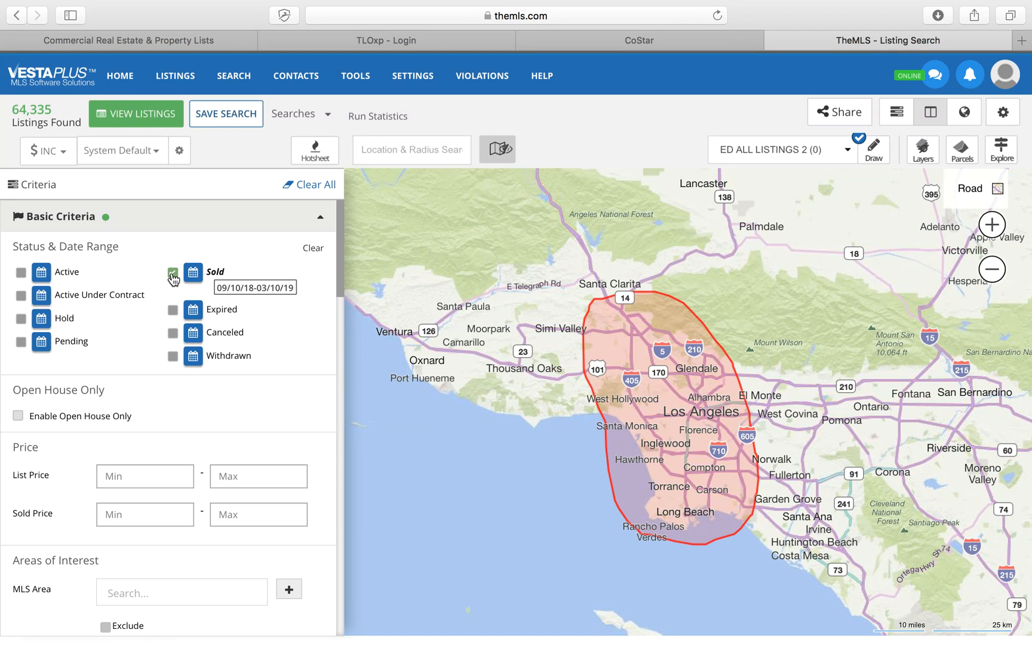
Display the sold listings found and select all of them.
left_click(142, 116)
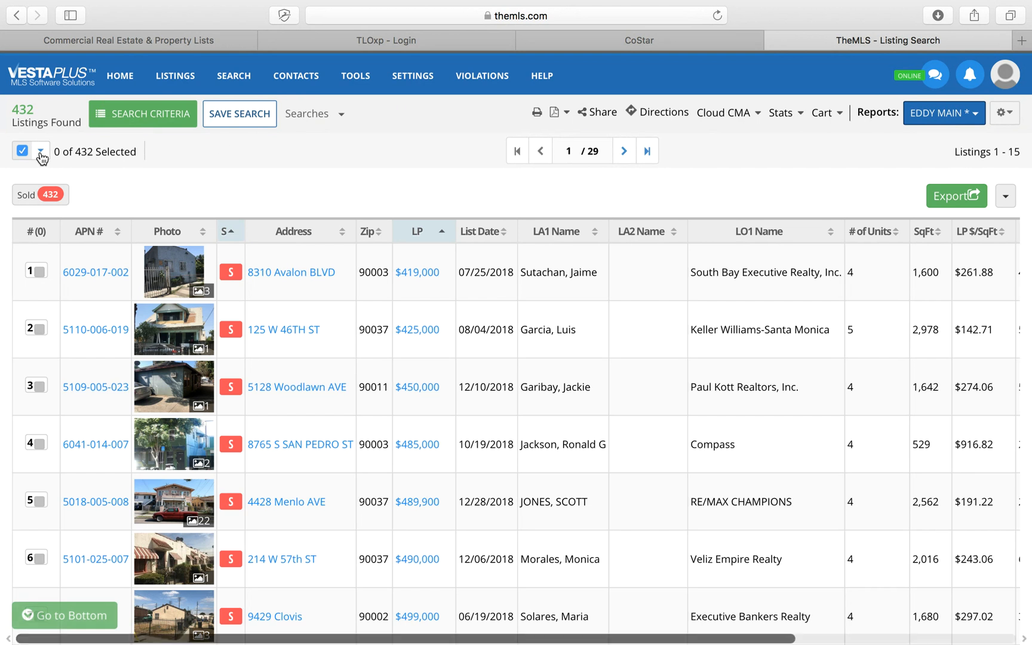
left_click(40, 150)
left_click(50, 183)
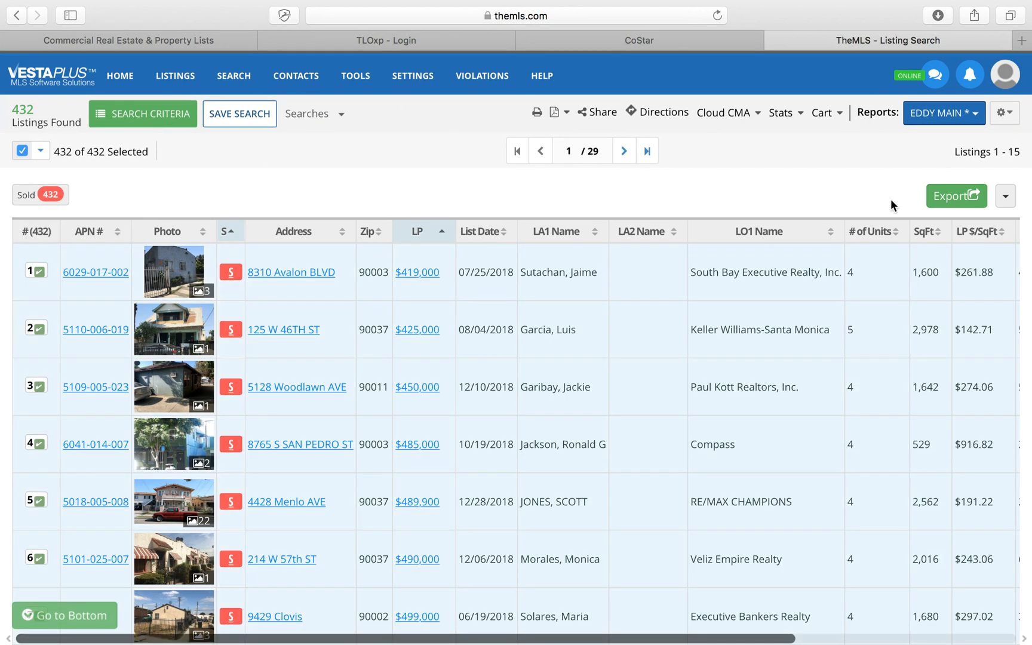
Export the selected sold listings with the EDDY LISTINGS report as a .csv file named 4UNITS SOLD, and return to the search criteria.
left_click(953, 199)
left_click(635, 142)
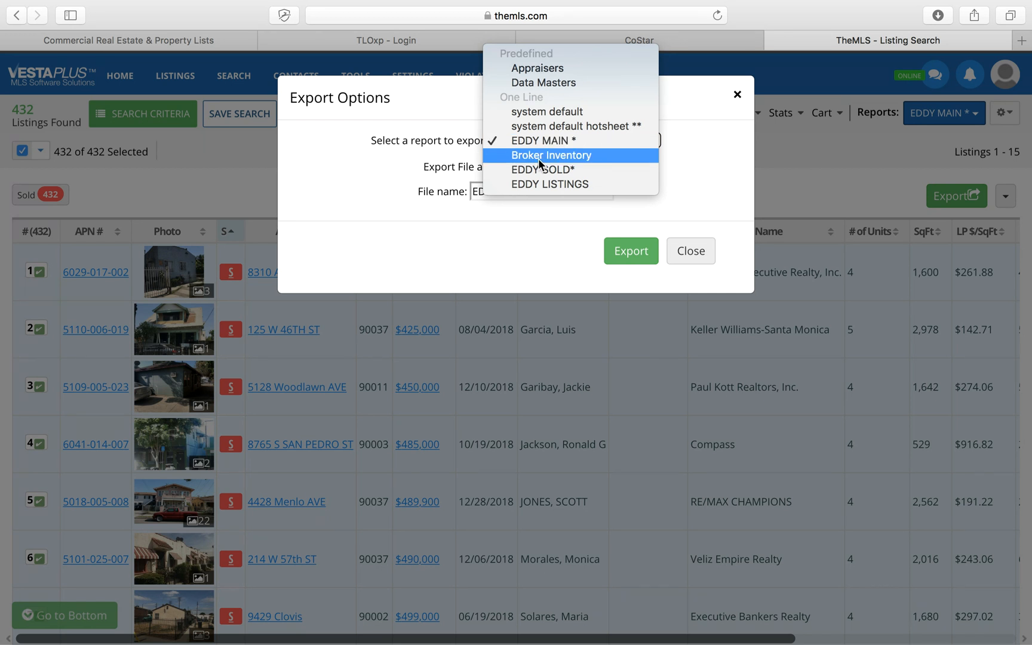
left_click(545, 183)
left_click(529, 168)
left_click_drag(548, 194, 469, 193)
type("4")
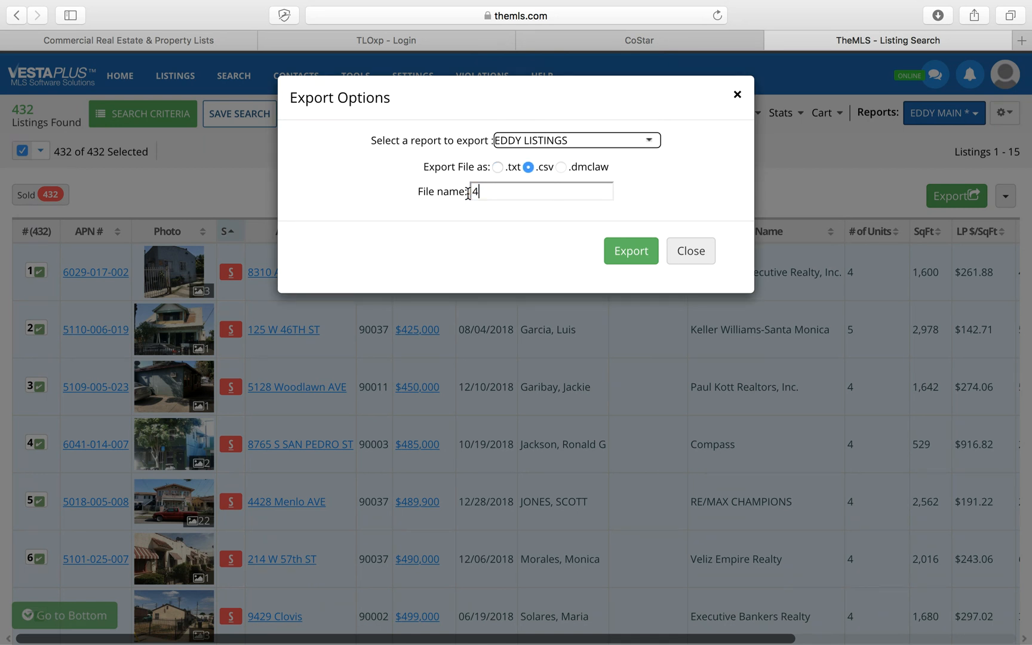
type("UNITS SOLD")
left_click(624, 251)
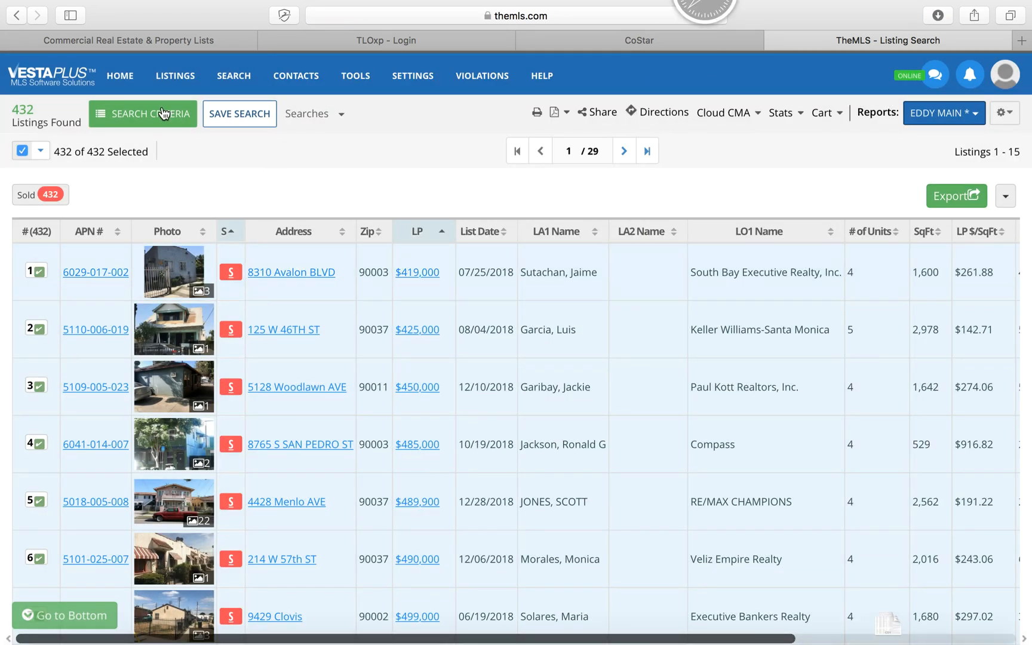
left_click(152, 120)
Switch to the Downloads folder in Finder to check the exported 4UNITS files, and return to the listing search in Safari.
key("ctrl+Left")
key("ctrl+Left")
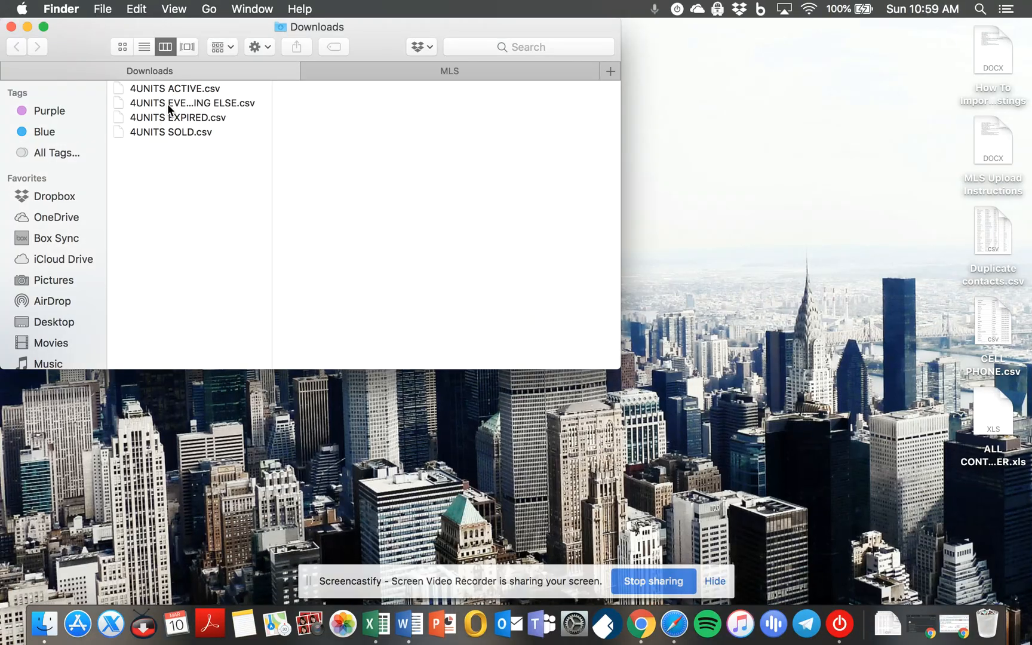
key("ctrl+Up")
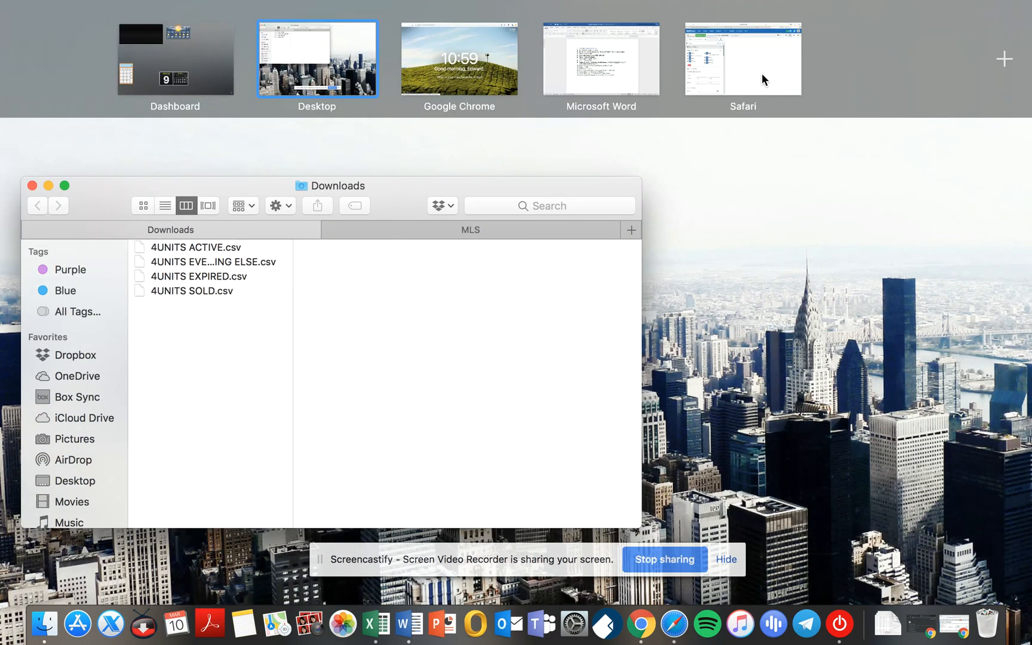
left_click(761, 73)
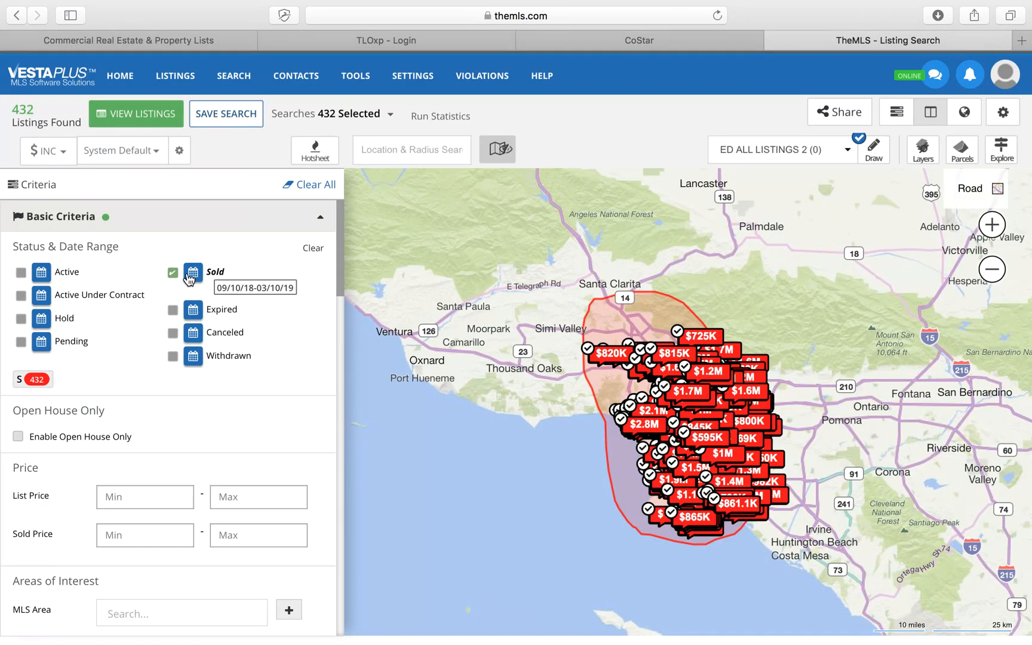
Clear the status filter and set the units in building range to a minimum of 6 with no maximum.
left_click(310, 249)
scroll(226, 273, "down", 10)
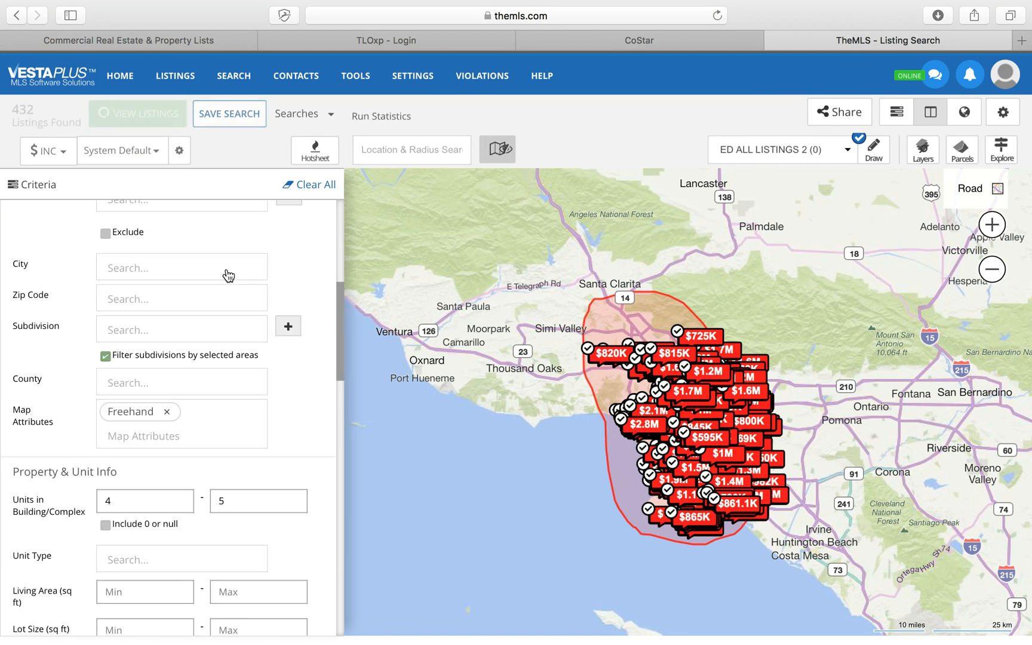
left_click(237, 475)
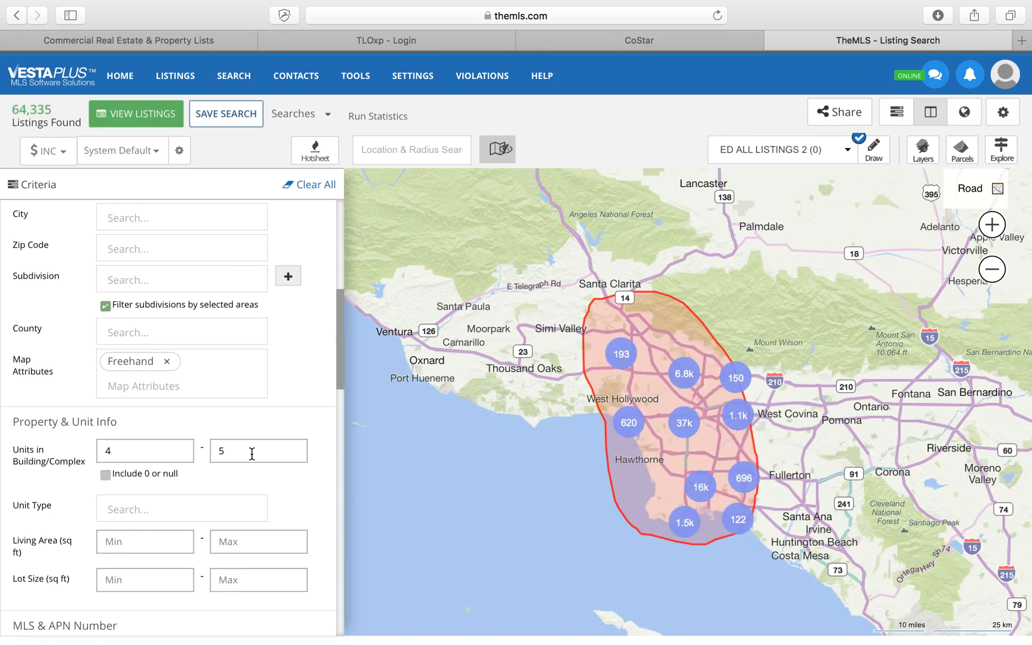
key("BackSpace")
key("BackSpace")
type("6")
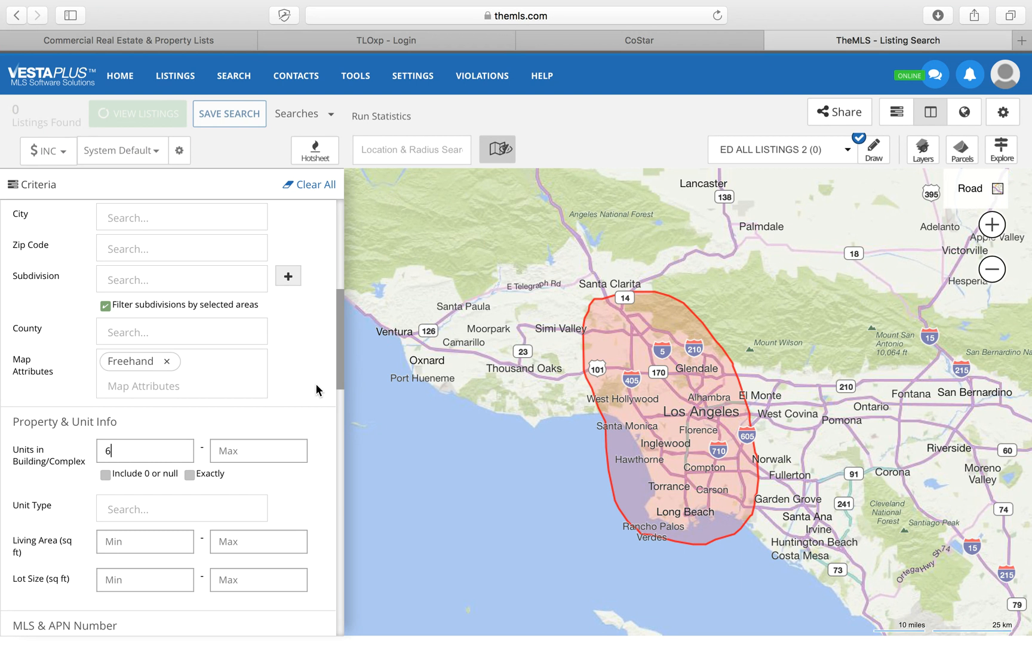
Set the status filter to Active only for the 6-or-more-unit search.
scroll(321, 388, "up", 10)
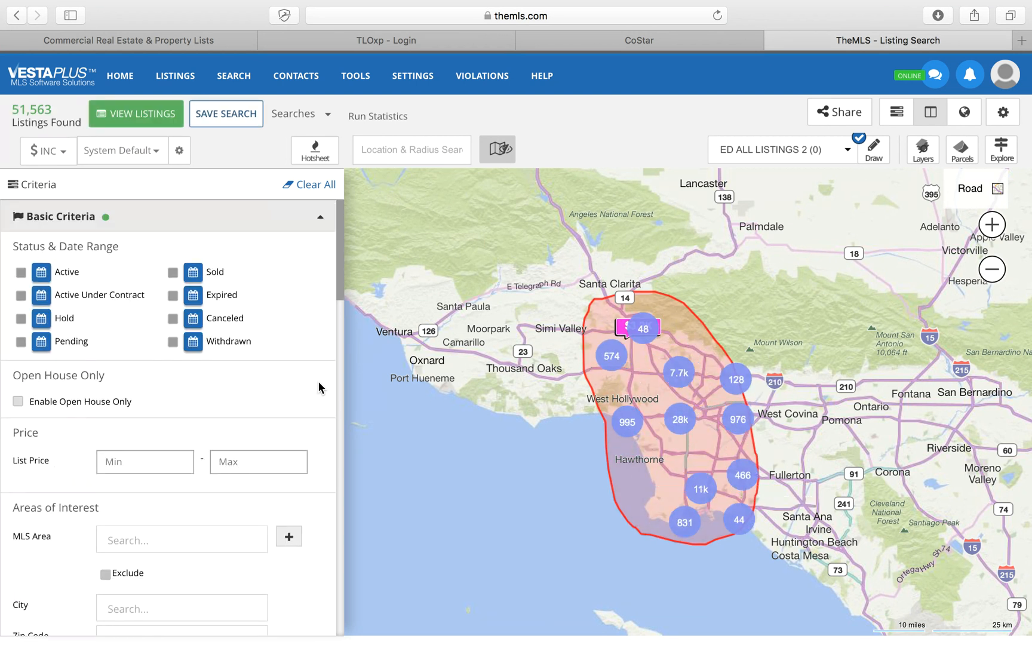
scroll(320, 388, "down", 4)
scroll(321, 388, "up", 4)
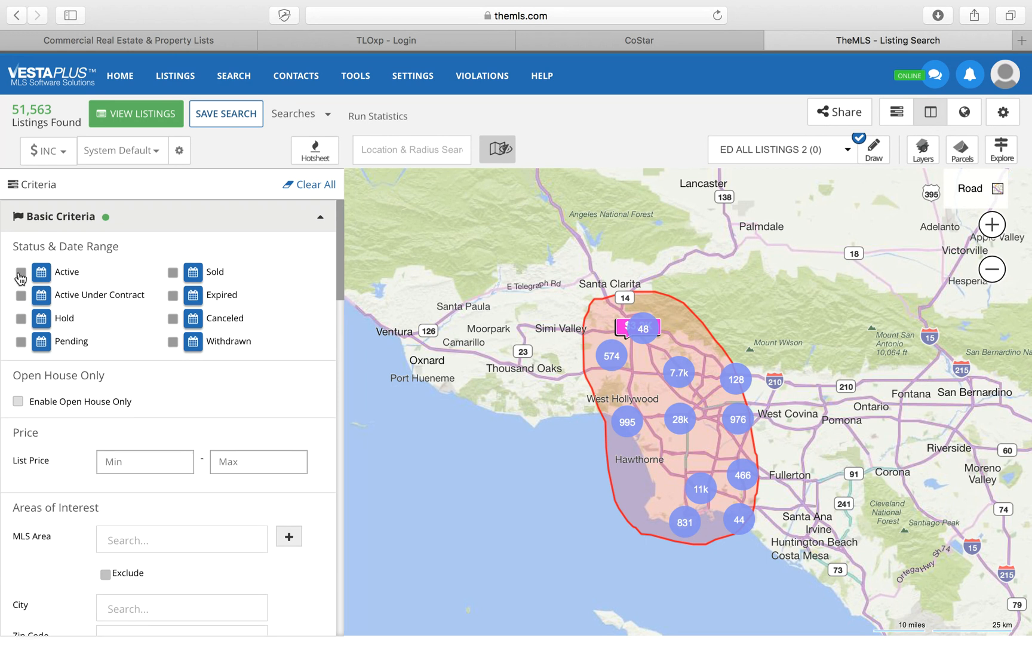
left_click(21, 273)
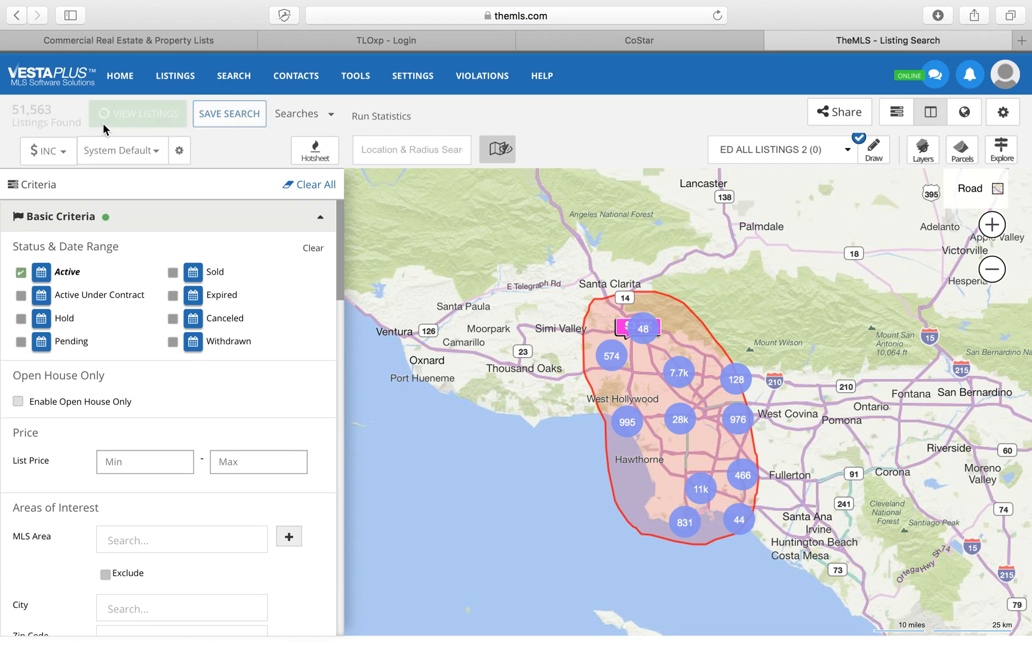
Display the active listings with 6 or more units and select all of them.
left_click(118, 119)
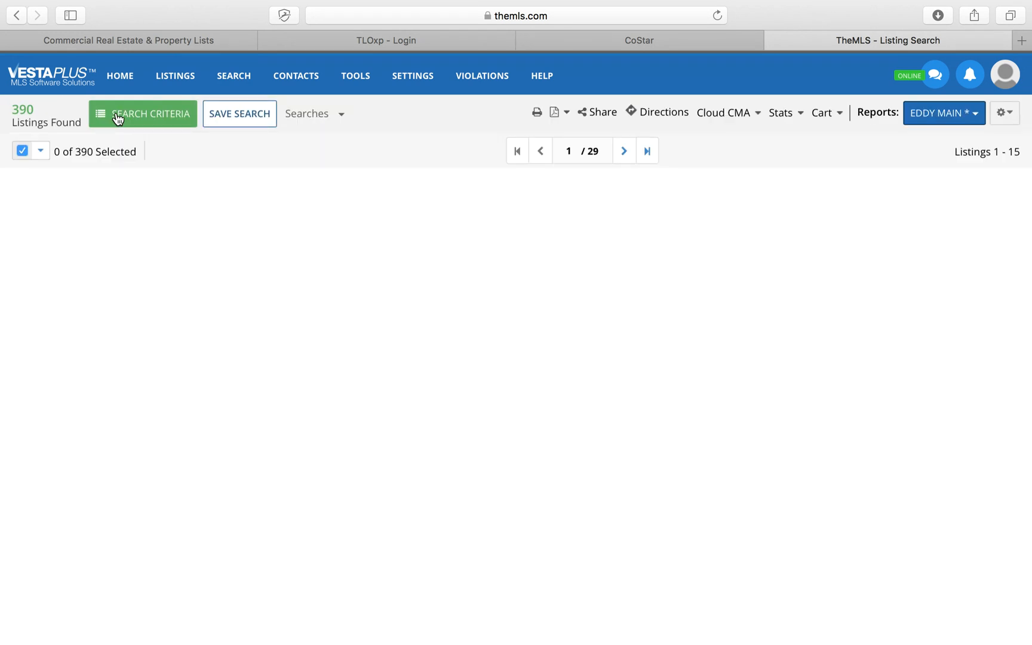
left_click(40, 151)
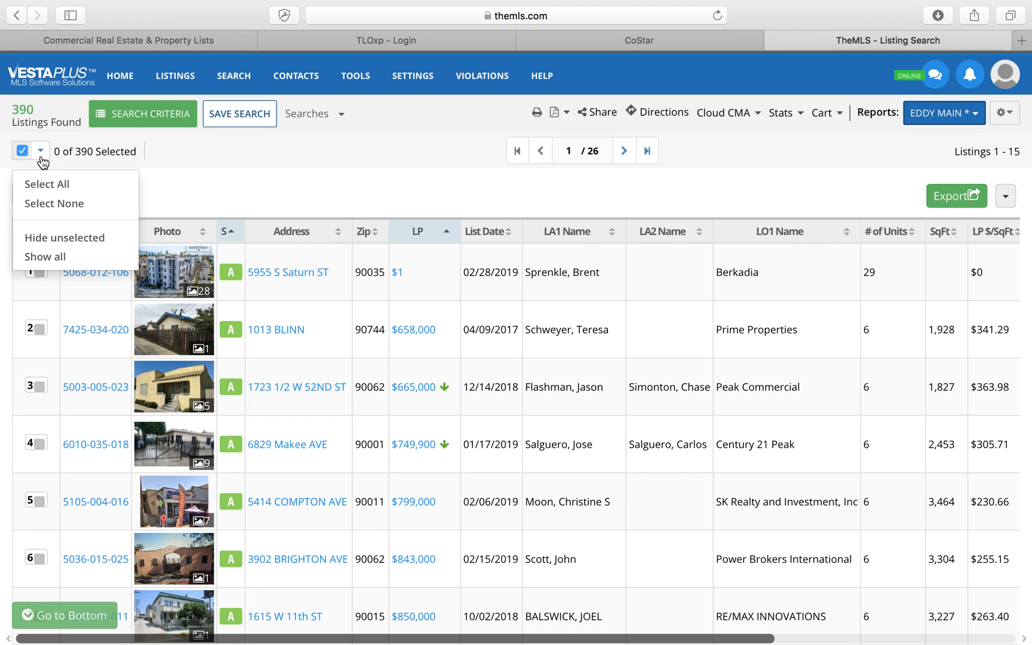
left_click(48, 180)
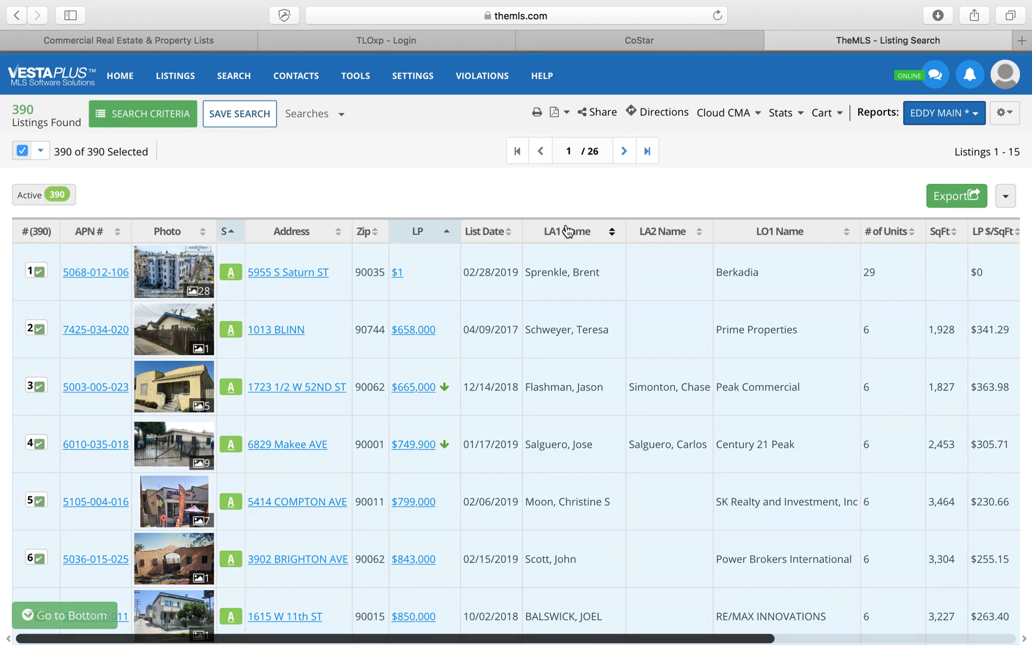
Export the selected active listings with the EDDY LISTINGS report as a .csv file named 6UNITS ACTIVE.
left_click(956, 202)
left_click(618, 142)
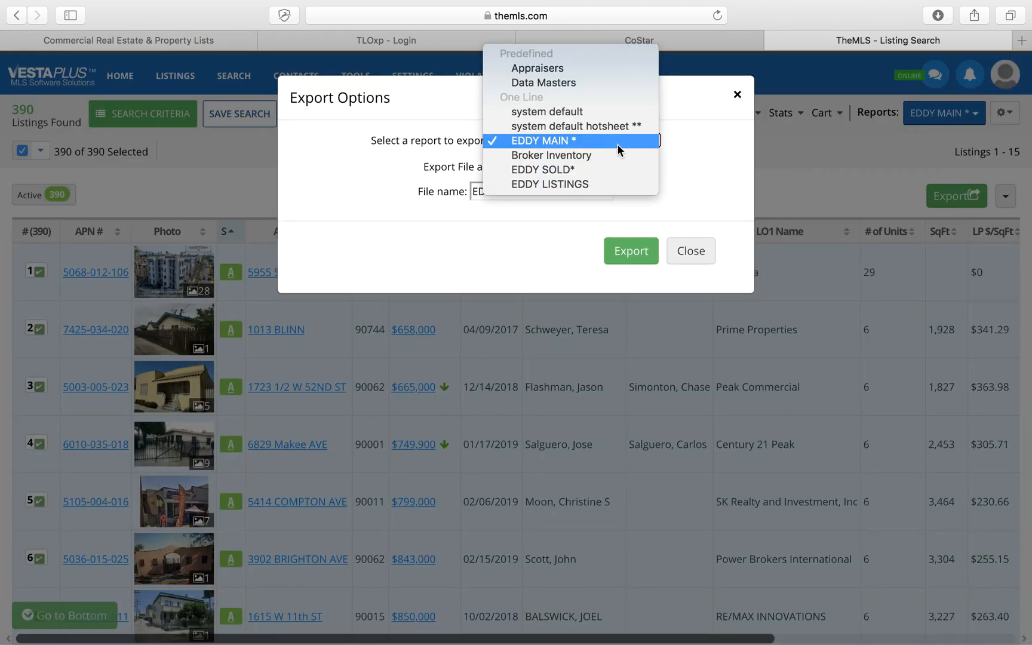
left_click(595, 186)
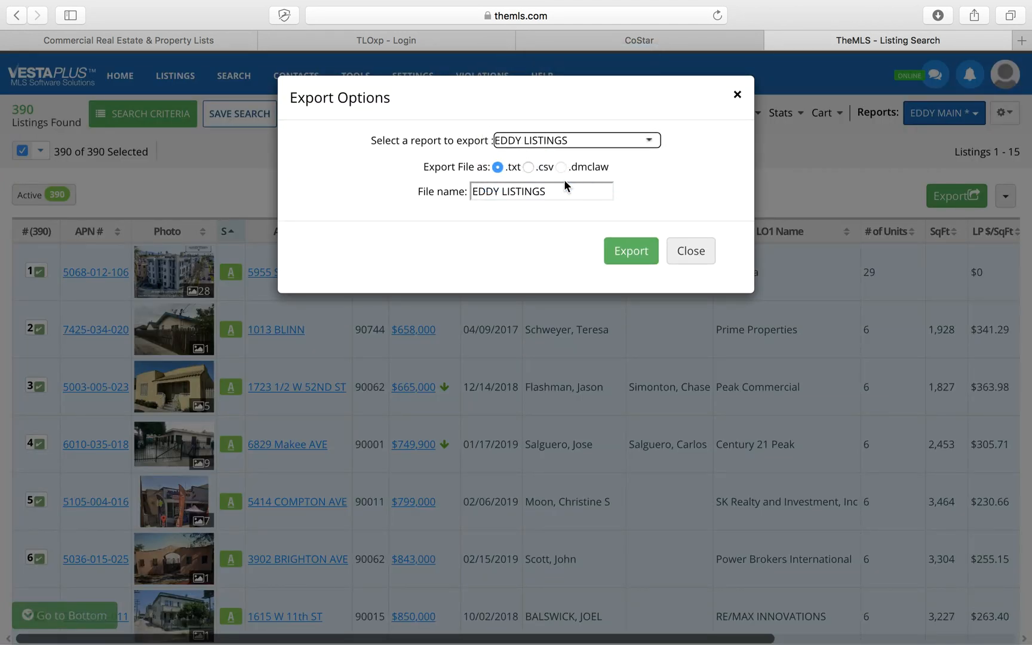
triple_click(534, 187)
type("6UNITS ACTIVE")
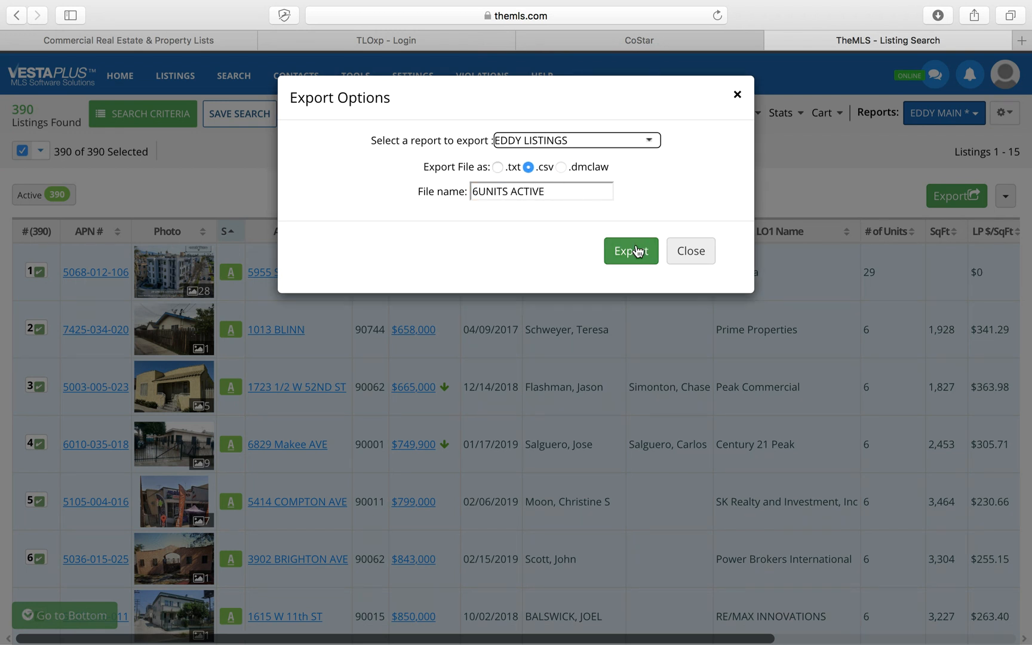
left_click(638, 251)
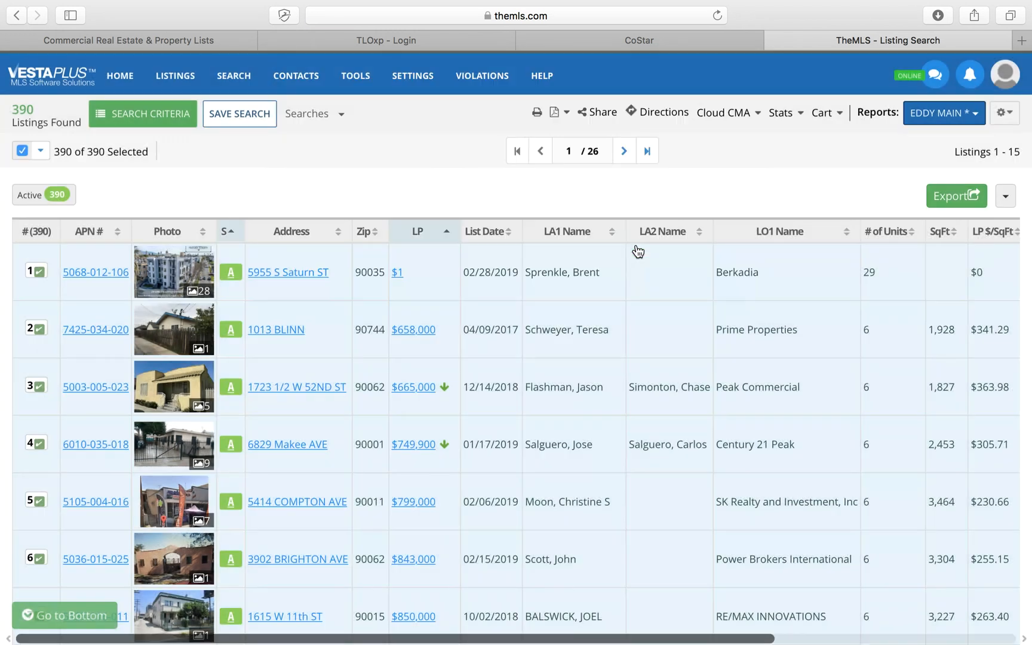
Return to the search criteria and change the status filter to Active Under Contract, Hold, Pending, Withdrawn and Canceled.
left_click(141, 113)
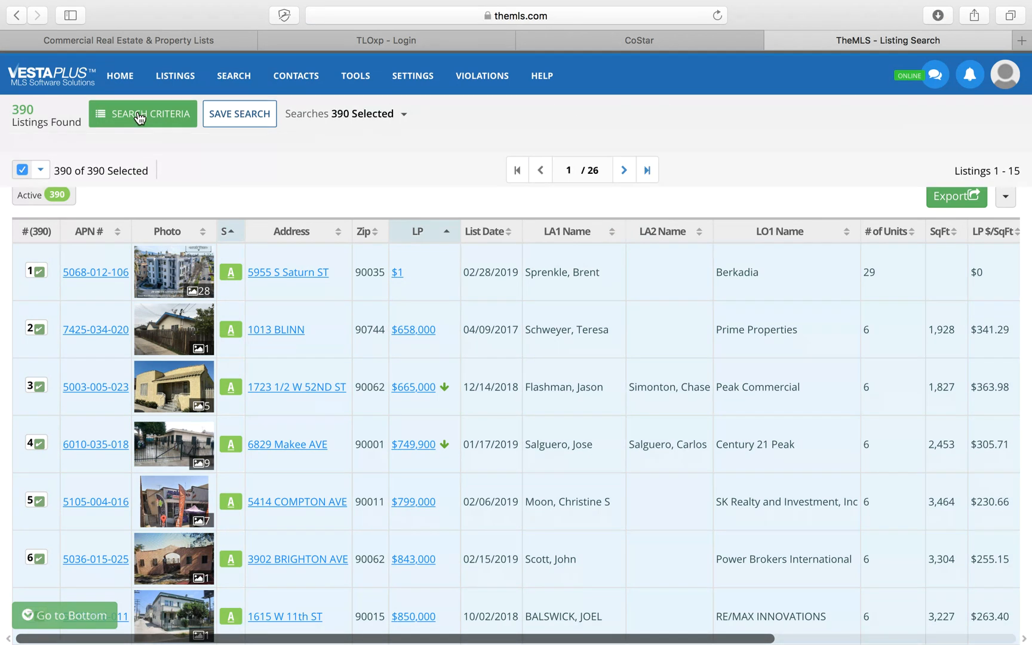
left_click(313, 247)
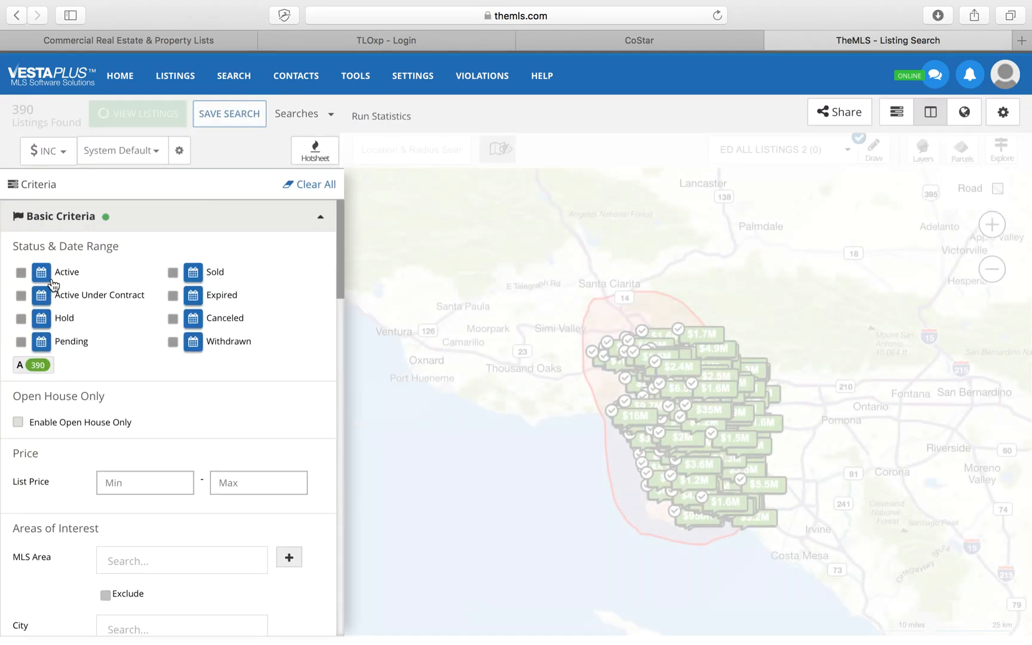
left_click(21, 295)
left_click(21, 318)
left_click(55, 342)
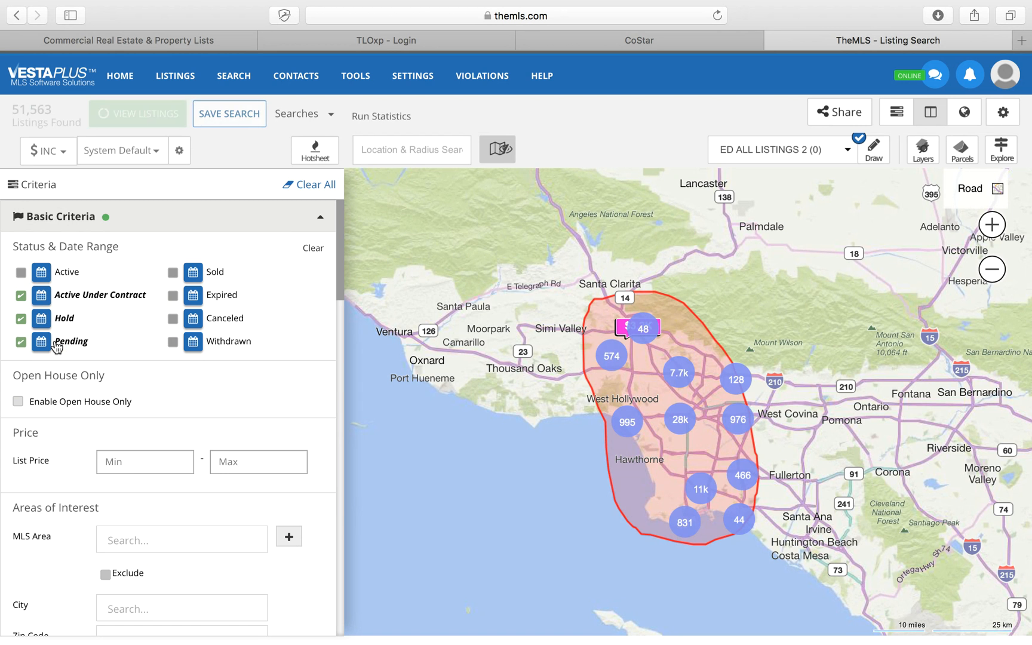
left_click(173, 342)
left_click(172, 320)
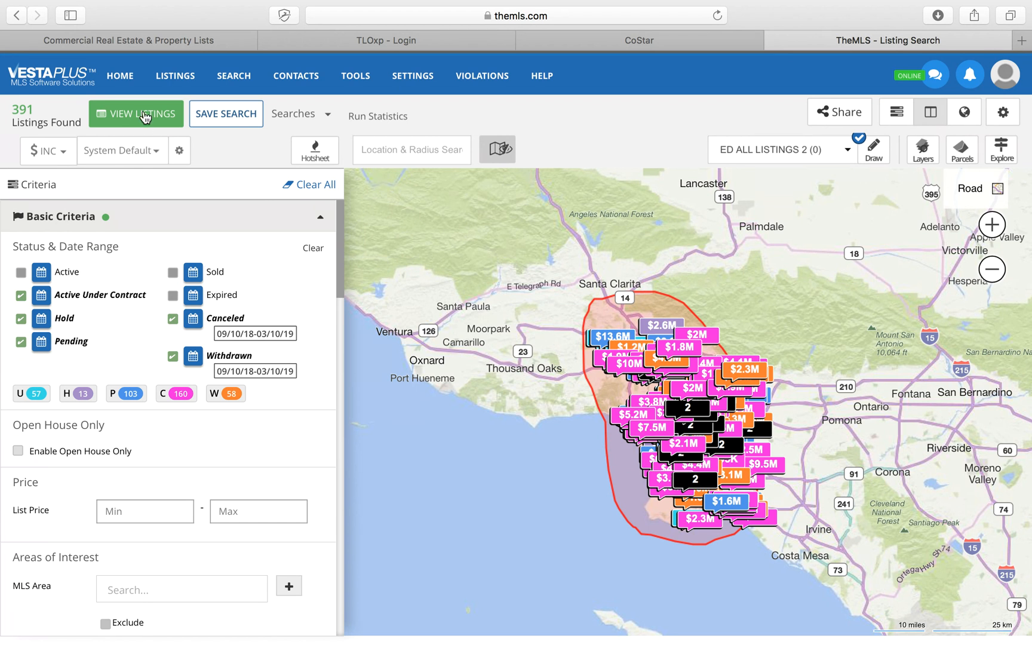
Display the under-contract, hold, pending, canceled and withdrawn listings with 6 or more units and select all of them.
left_click(144, 117)
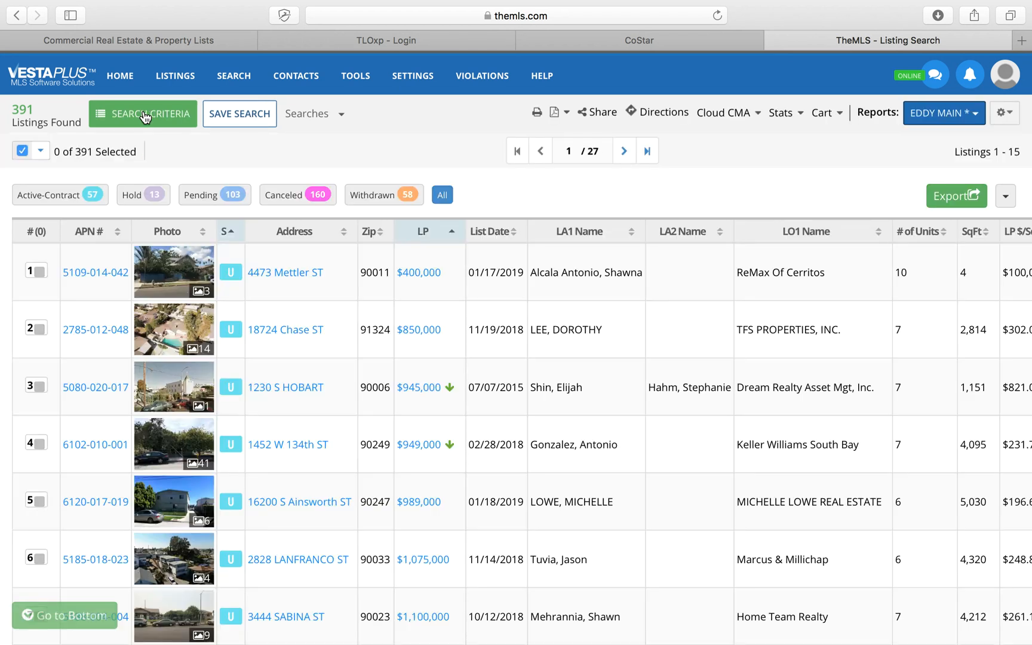
left_click(43, 151)
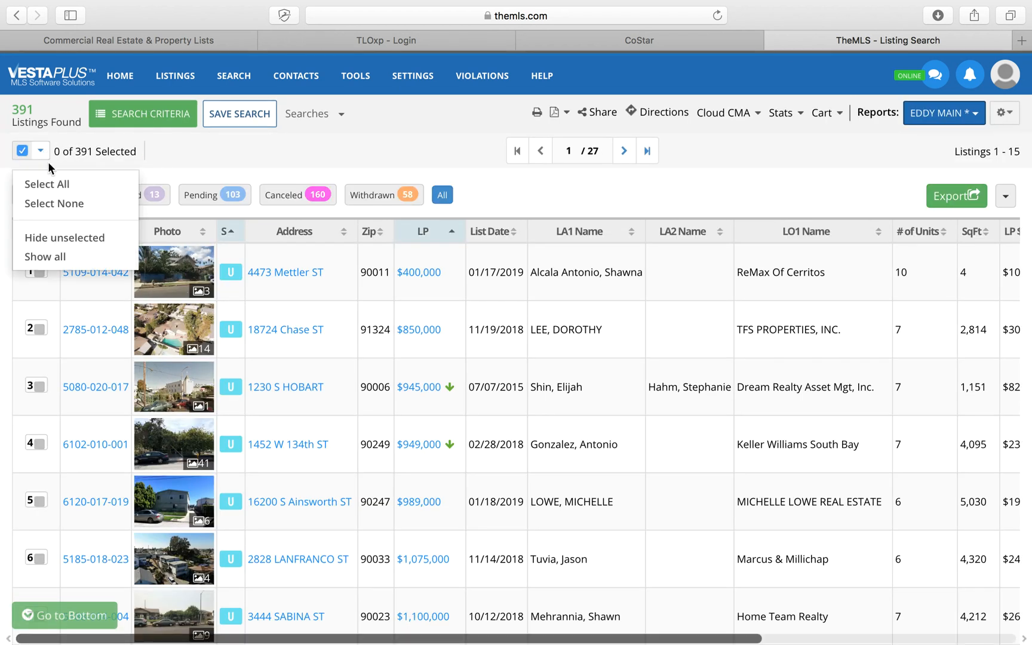
left_click(45, 182)
Export the selected listings with the EDDY LISTINGS report as a .csv file named 6UNITS EVERYTHING ELSE.
left_click(974, 205)
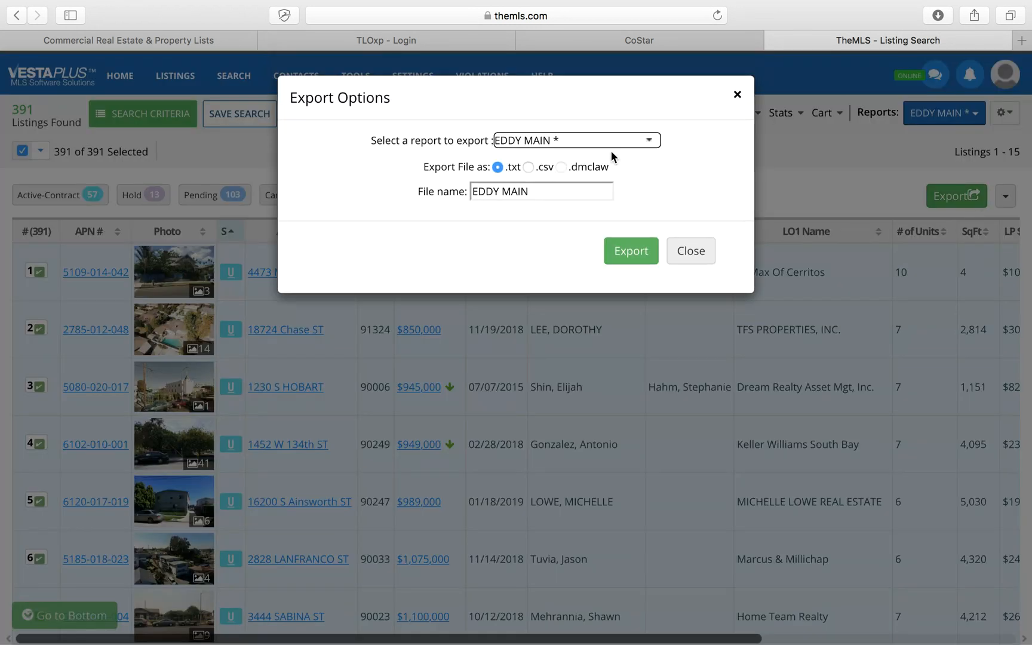
left_click(612, 141)
left_click(590, 182)
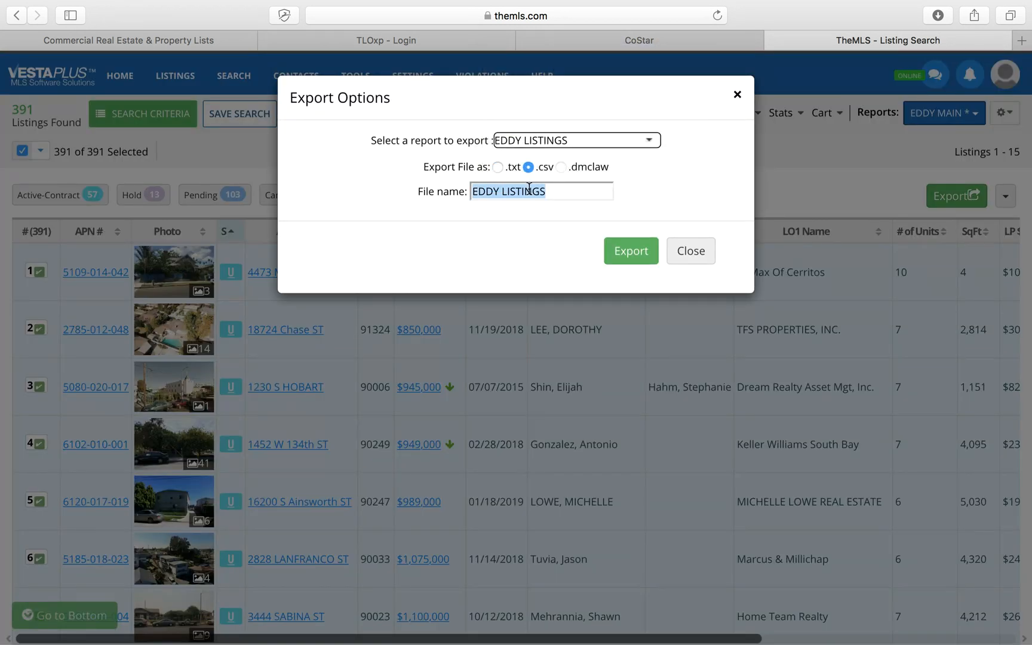
type("6UNITS EVERYTHI")
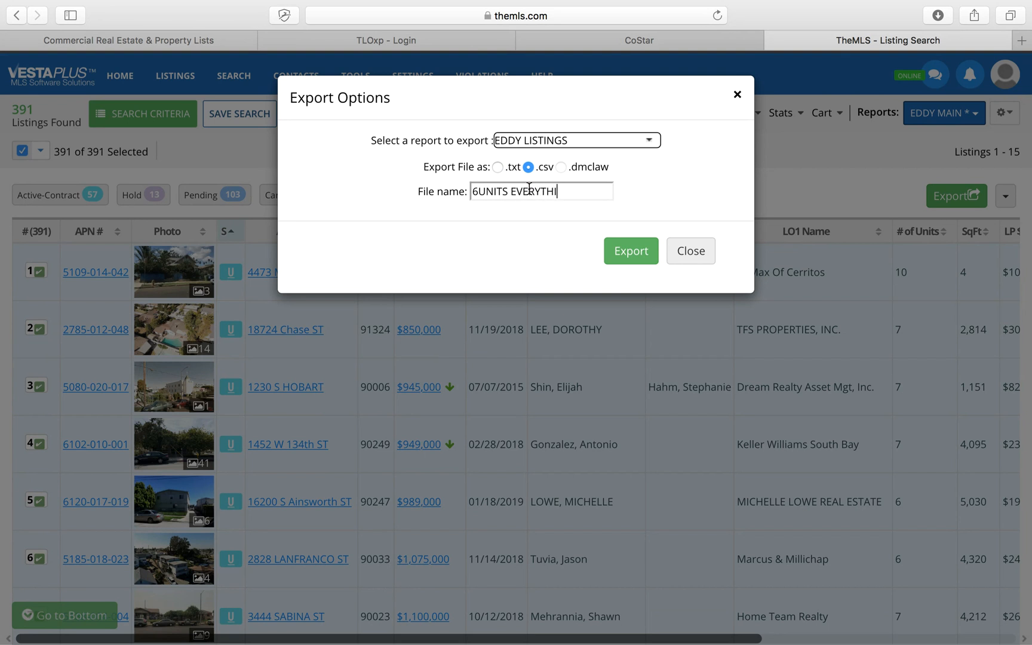
type("NG ELSE")
left_click(644, 257)
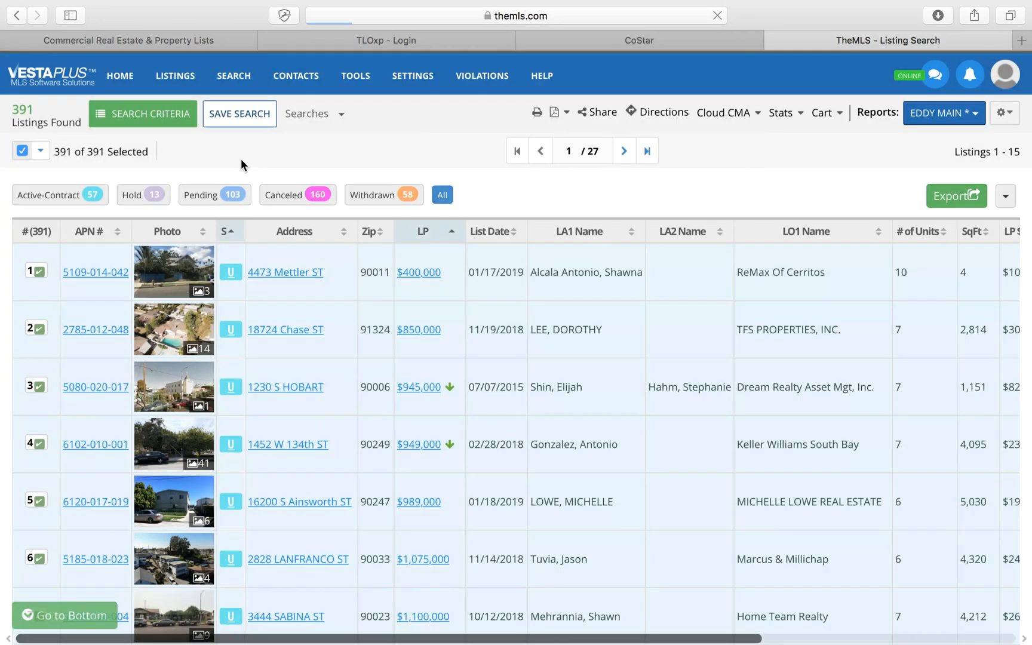
Return to the search criteria and set the status filter to Expired only.
left_click(156, 119)
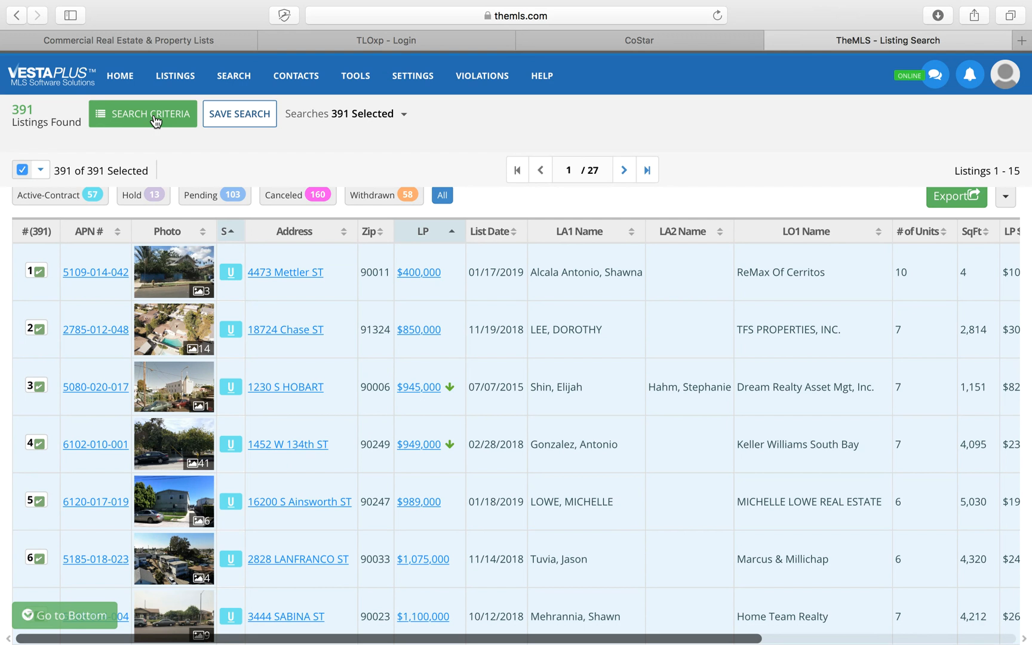
left_click(313, 247)
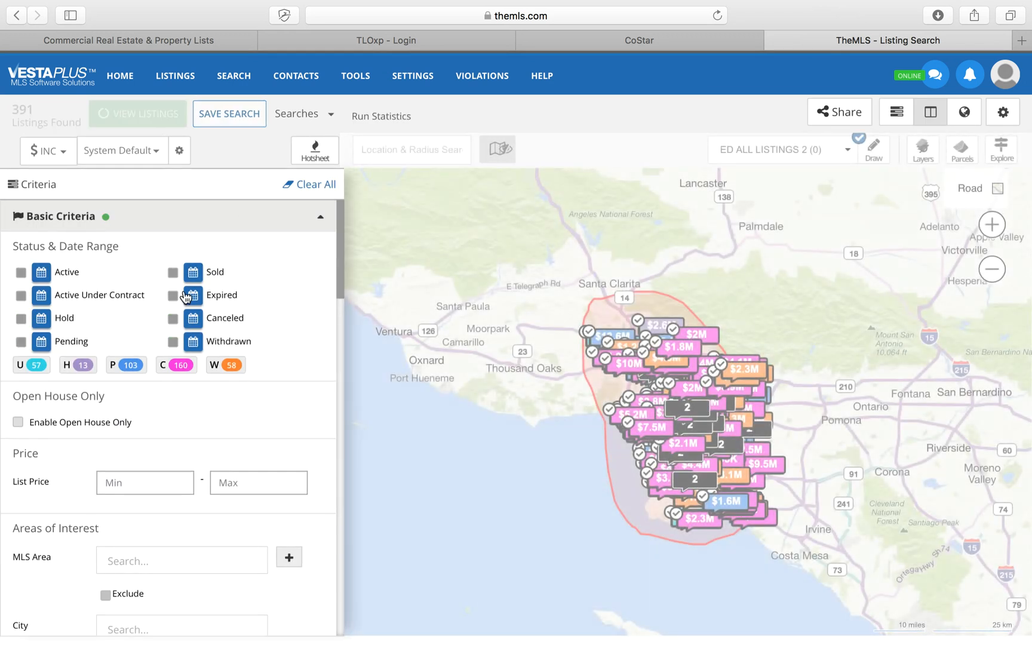
left_click(173, 296)
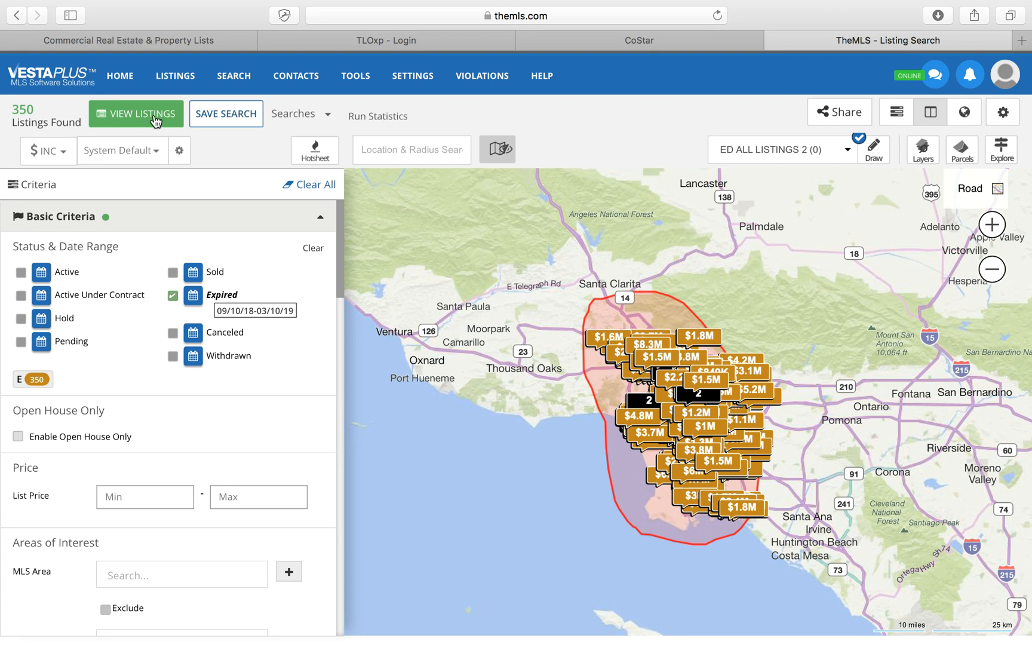
Display the expired listings with 6 or more units and select all of them.
left_click(152, 119)
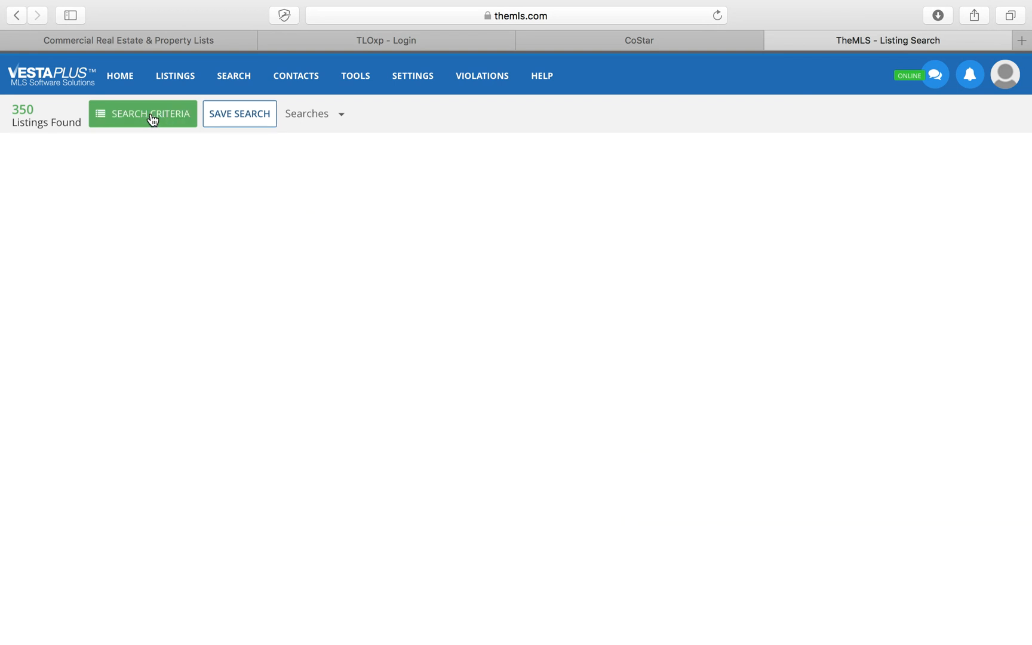
left_click(40, 151)
left_click(57, 185)
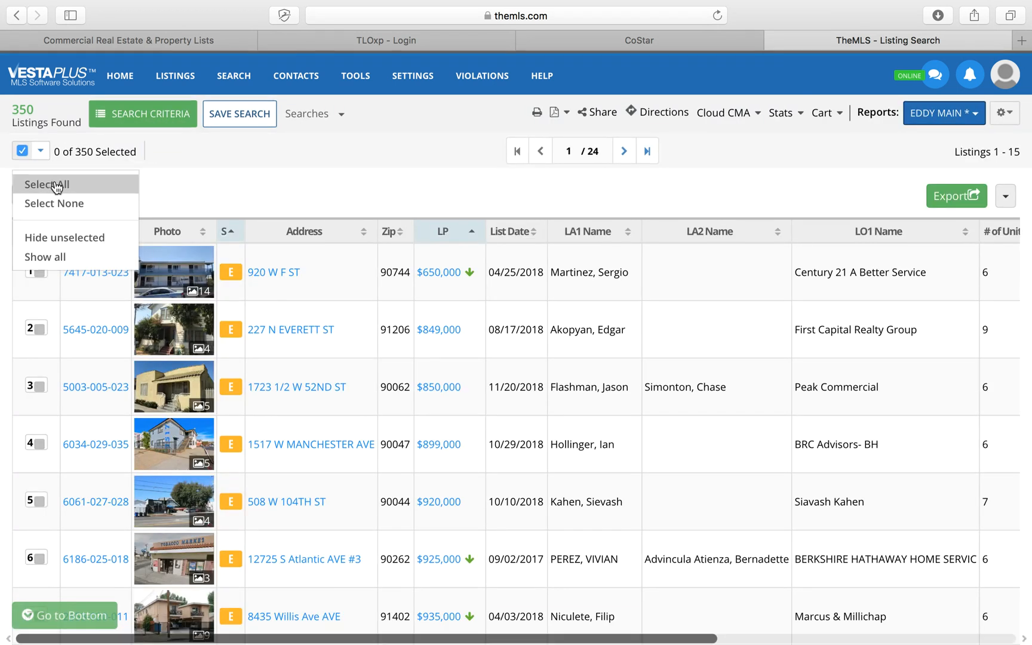
Export the selected expired listings with the EDDY LISTINGS report as a .txt file named 6UNITS EXPIRED.
left_click(951, 190)
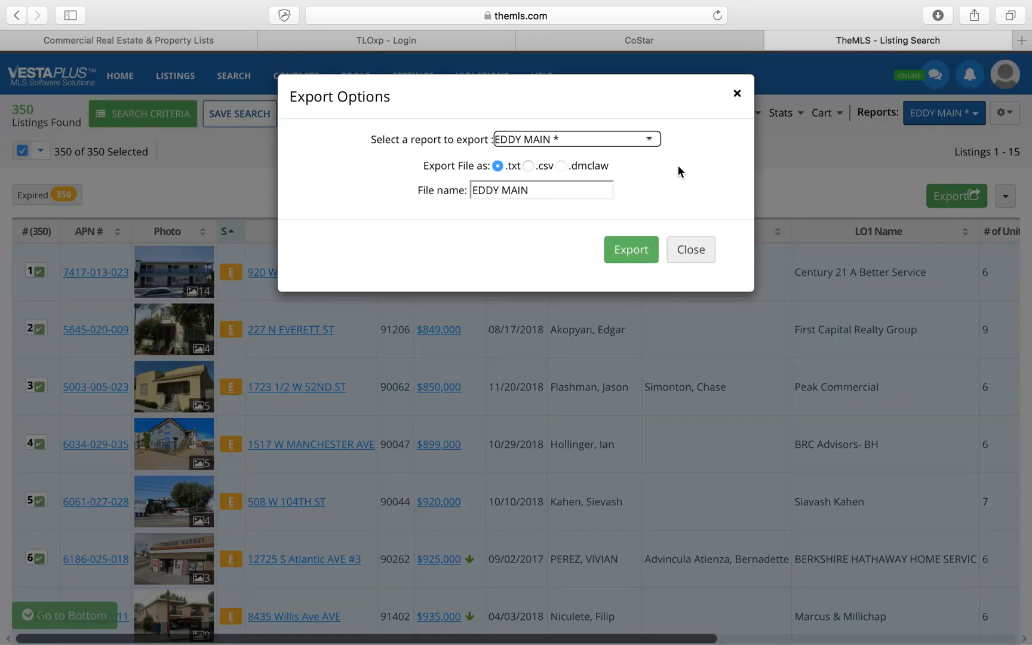
left_click(633, 141)
left_click(588, 184)
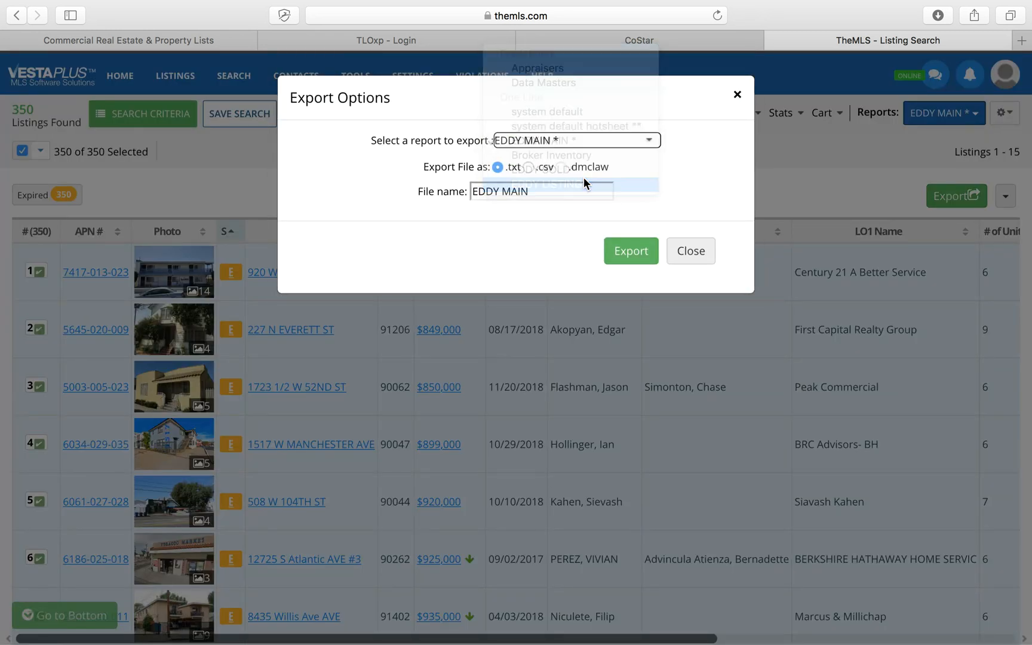
triple_click(527, 193)
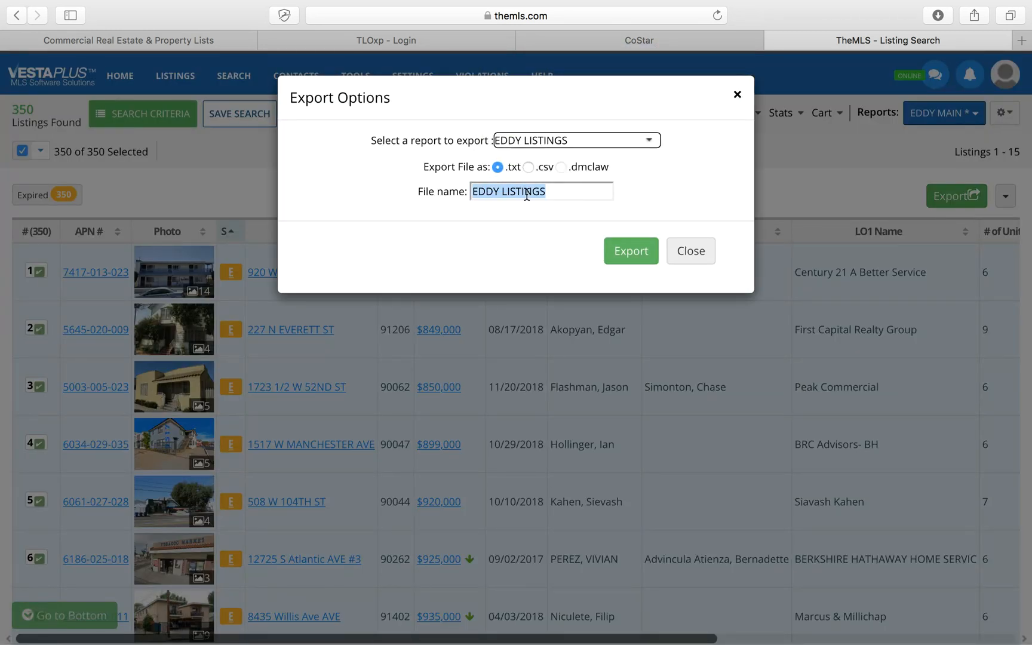
type("6UNITS EXPIRED")
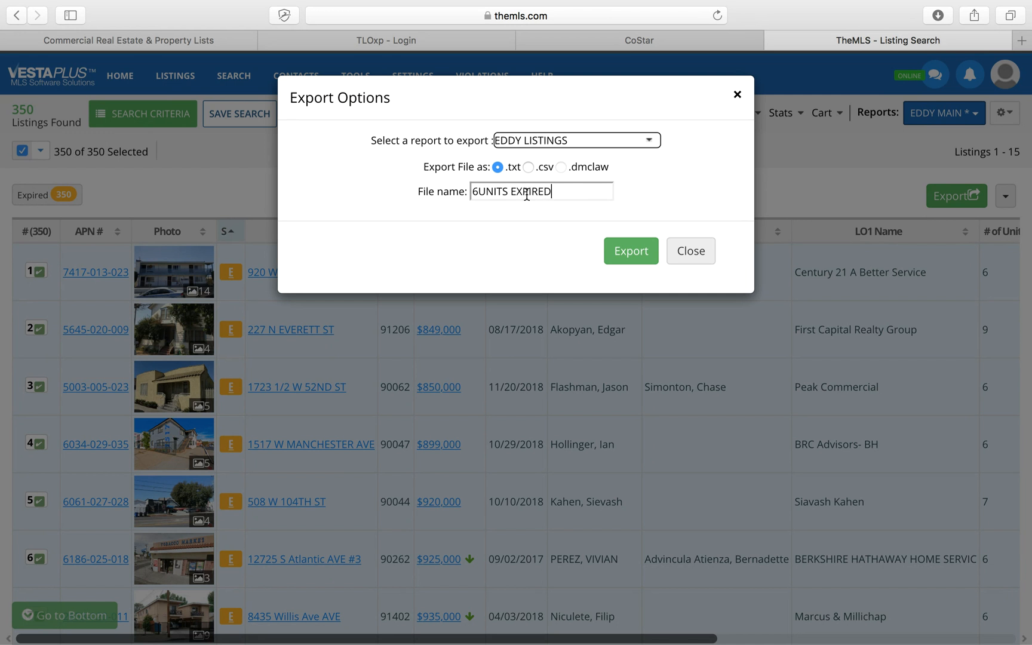
left_click(631, 252)
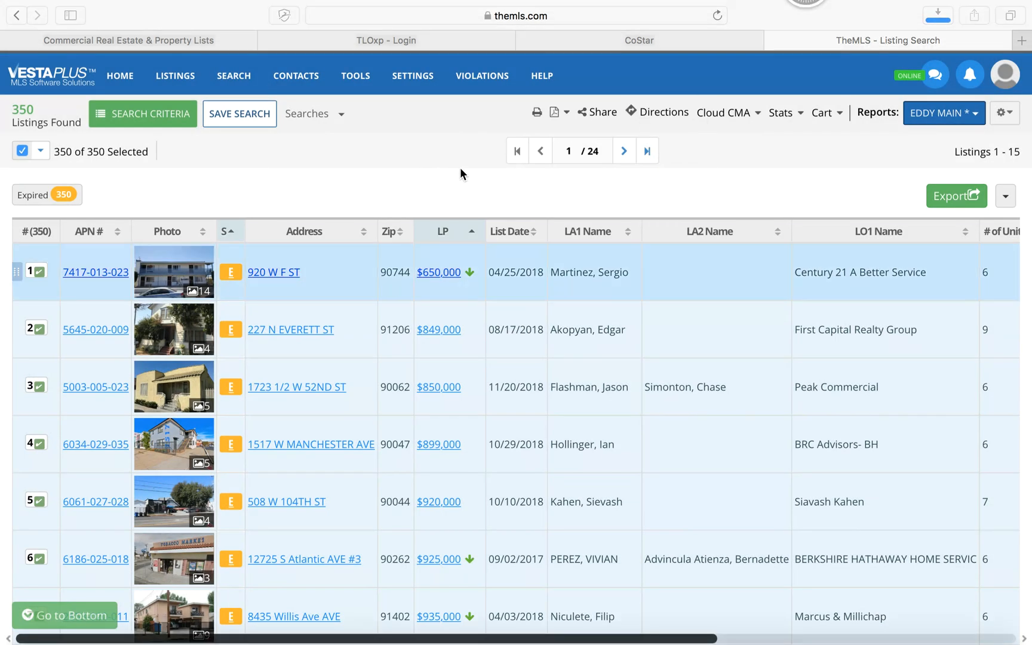
Switch to the desktop, close the opened 6UNITS EXPIRED.txt and delete that file from the Downloads folder.
key("ctrl+Left")
key("ctrl+Left")
key("ctrl+Left")
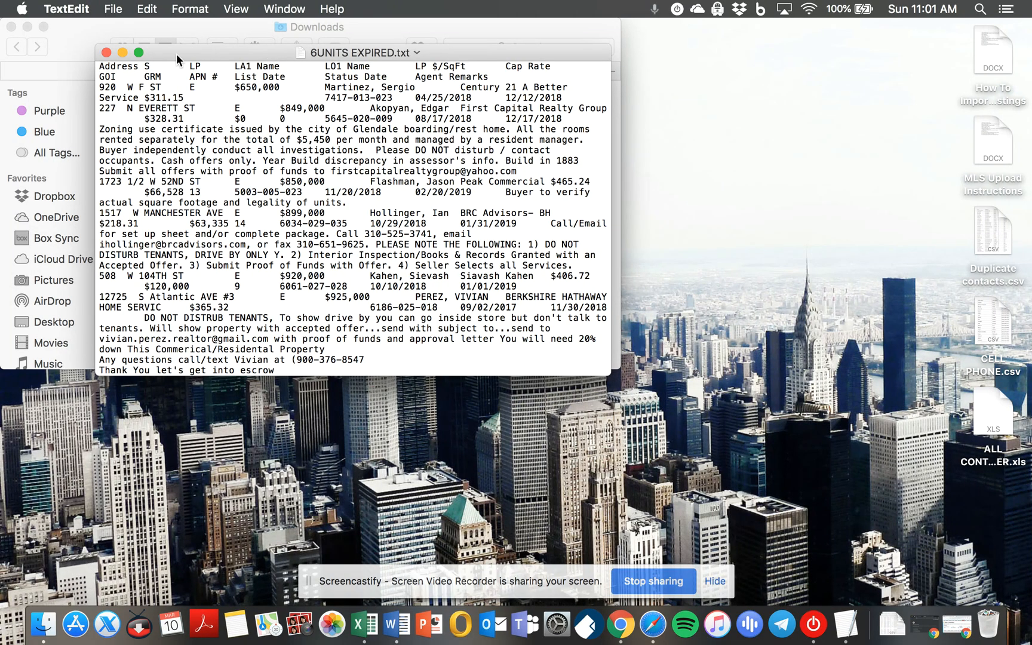
left_click(106, 53)
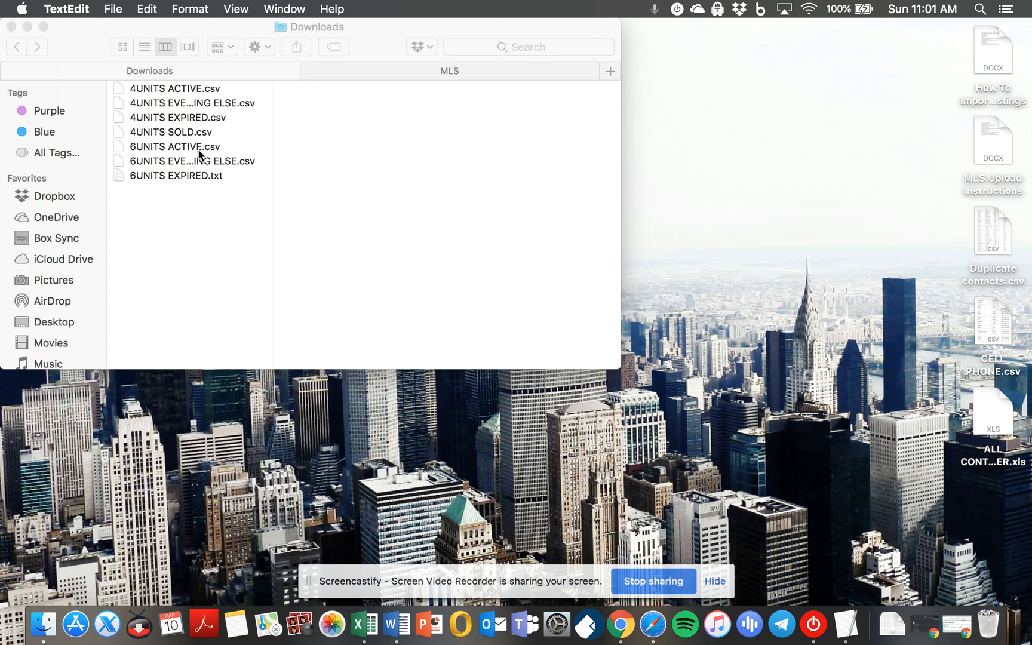
left_click(202, 176)
left_click(202, 175)
key("super+BackSpace")
Switch back to the browser and export the selected expired listings with the EDDY LISTINGS report as a .csv file named 6UNITS EXPIRED.
key("ctrl+Right")
key("ctrl+Right")
key("ctrl+Right")
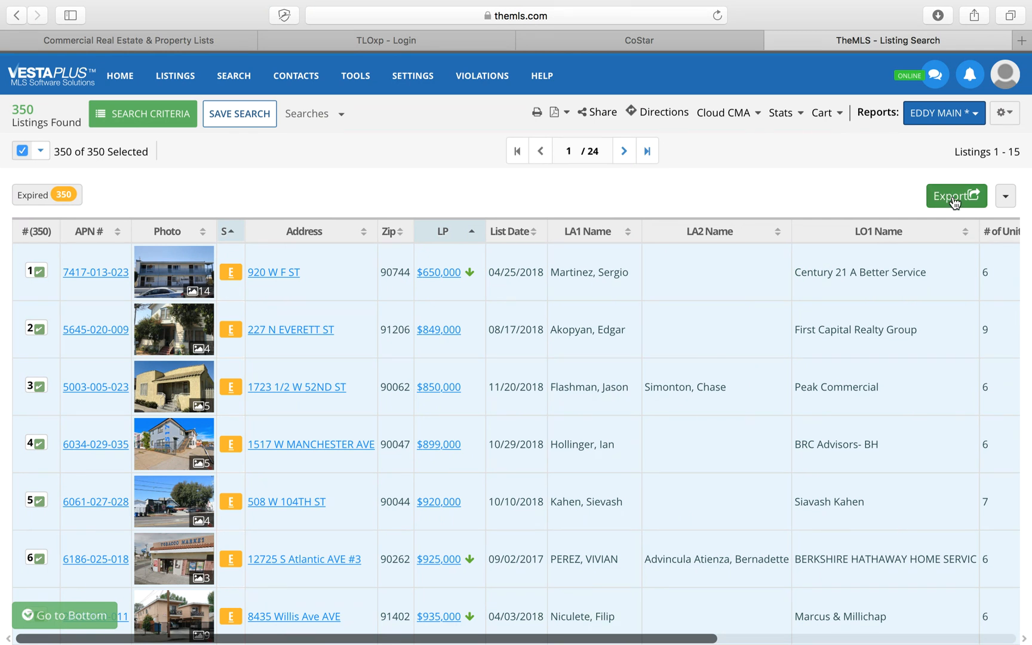
left_click(955, 201)
left_click(529, 168)
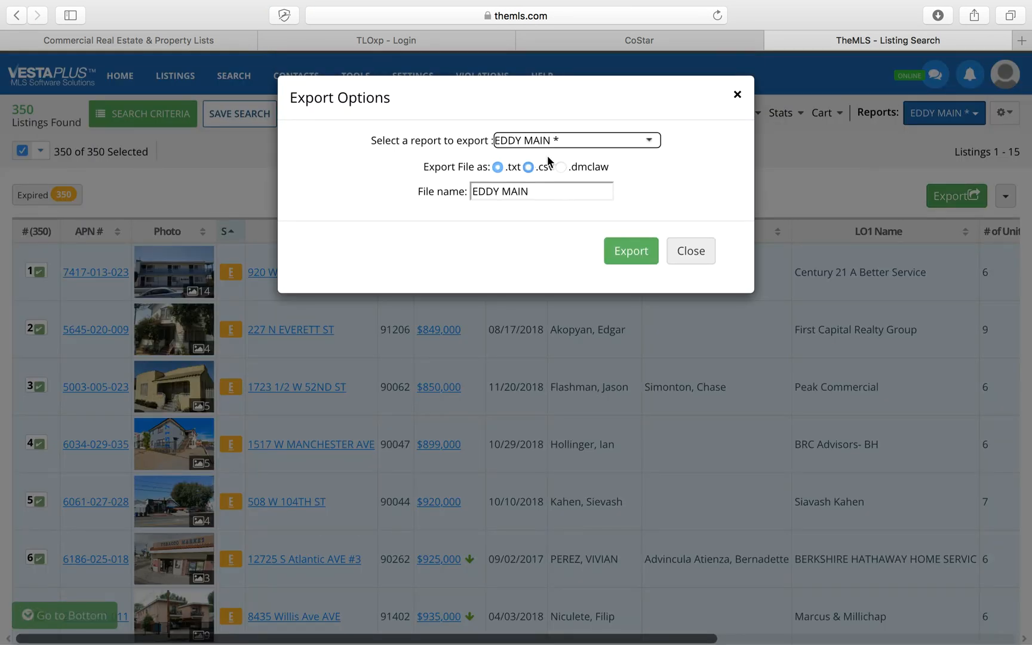
left_click(552, 143)
left_click(535, 190)
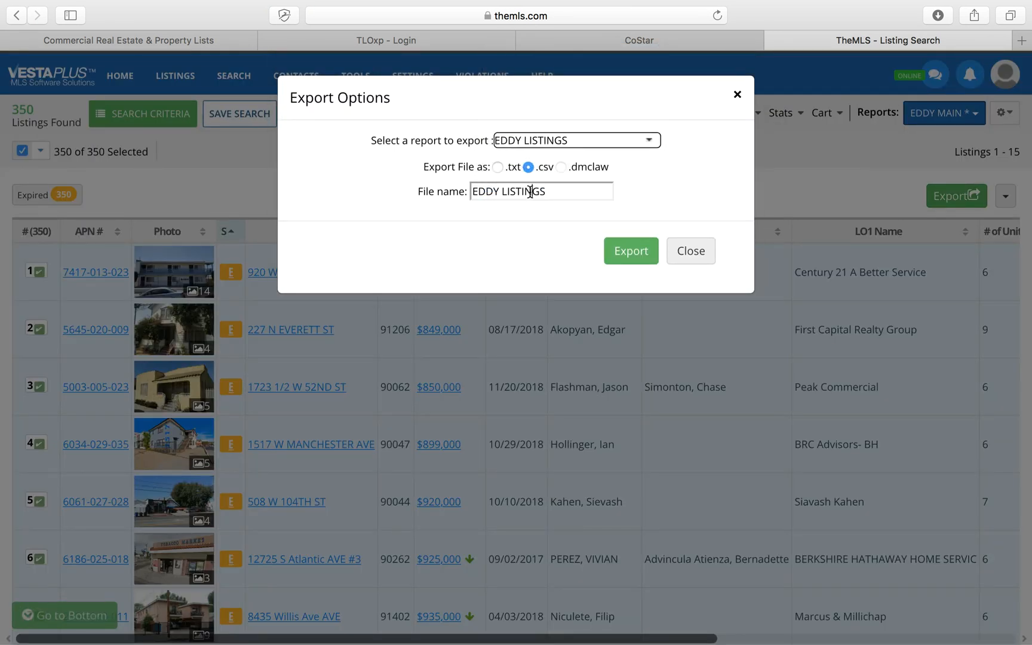
triple_click(530, 192)
type("6UNITS EXPIRED")
left_click(621, 256)
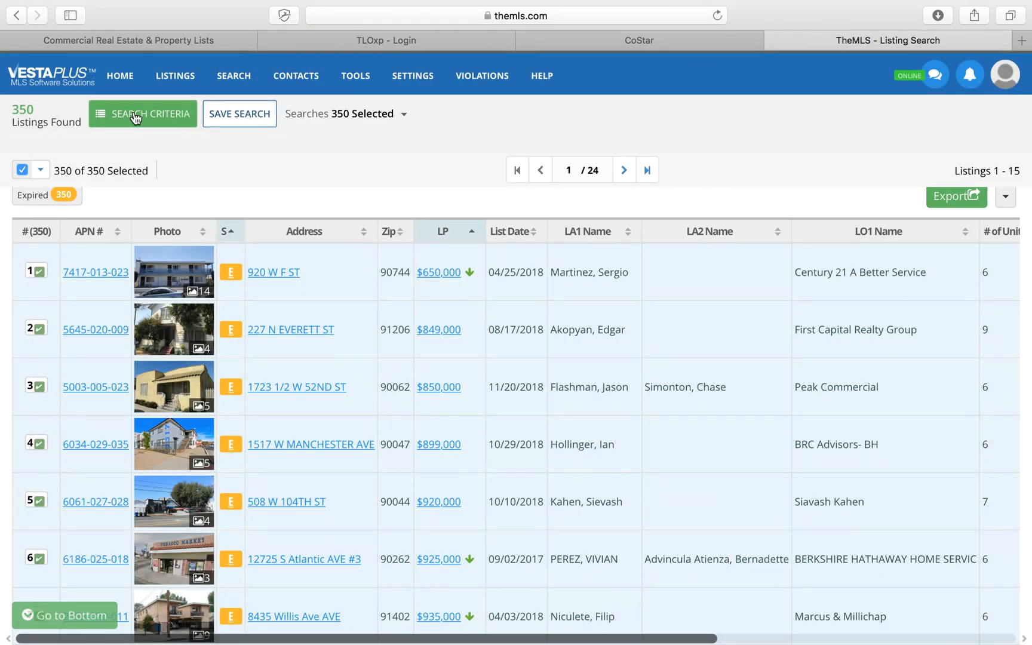
Return to the search criteria and change the status filter from Expired to Sold only.
left_click(136, 118)
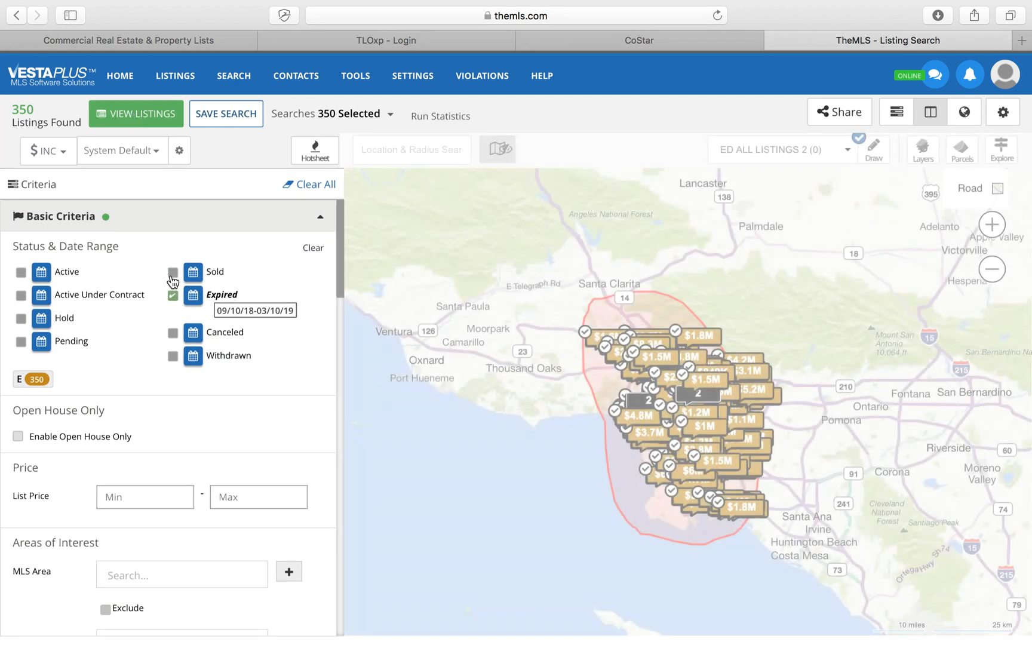
left_click(172, 272)
left_click(172, 309)
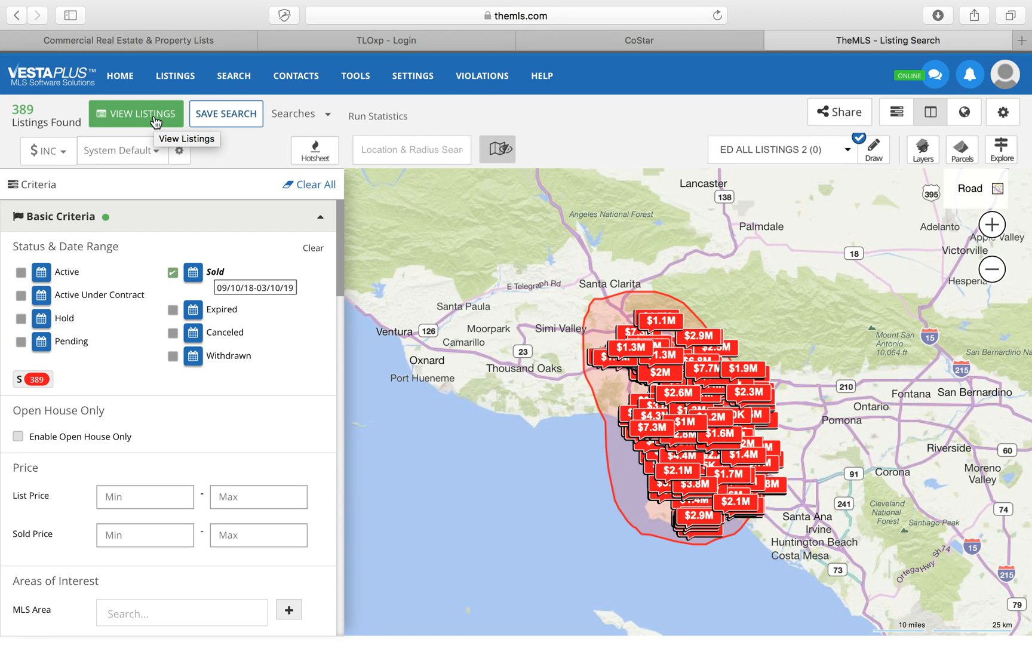
Display the sold listings with 6 or more units and select all of them.
left_click(156, 119)
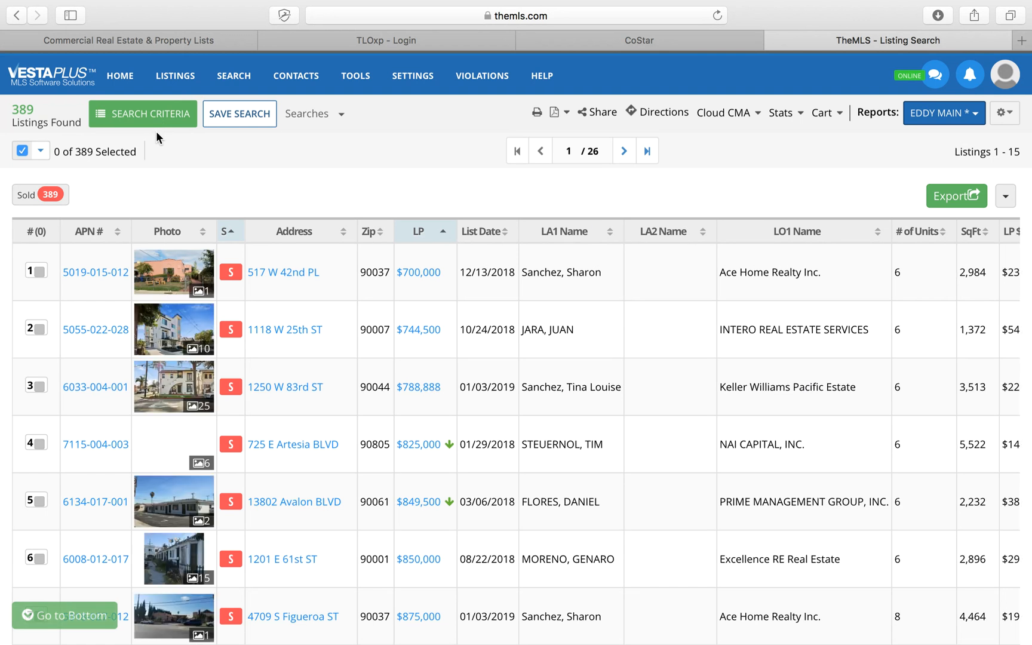
left_click(41, 152)
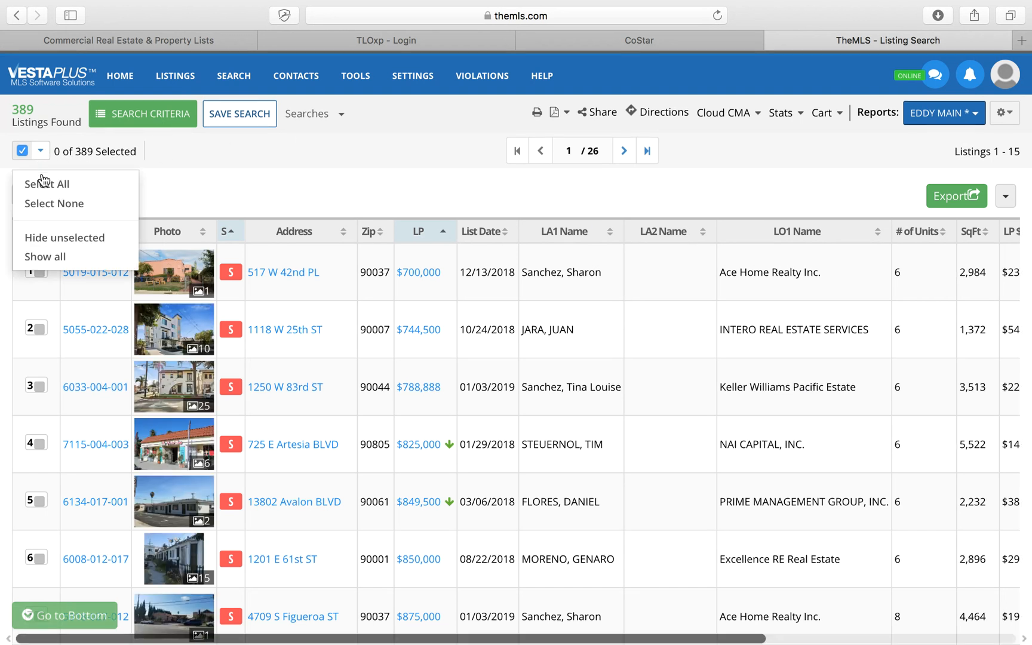
left_click(41, 184)
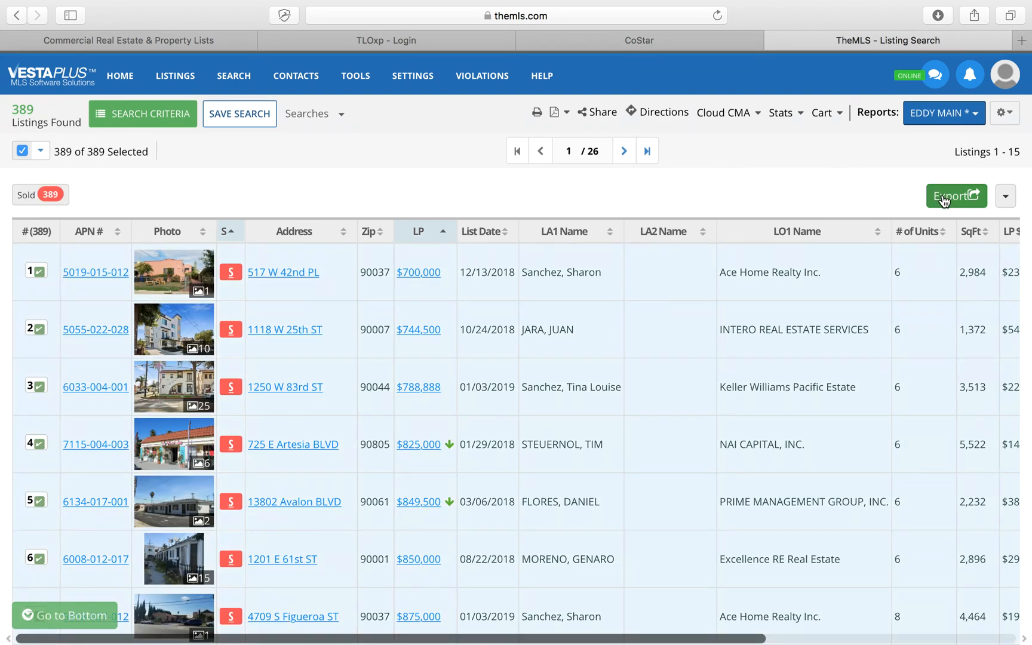
Export the selected sold listings with the EDDY LISTINGS report as a .csv file named 6UNITS SOLD and return to the search criteria.
left_click(954, 196)
left_click(587, 143)
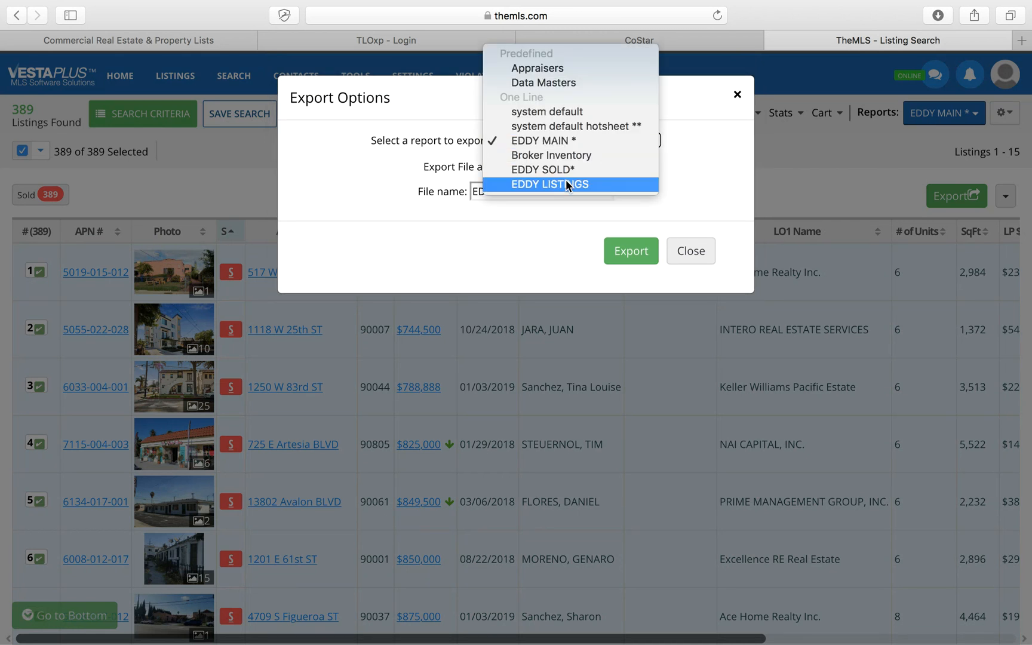
left_click(567, 183)
left_click_drag(560, 189, 461, 189)
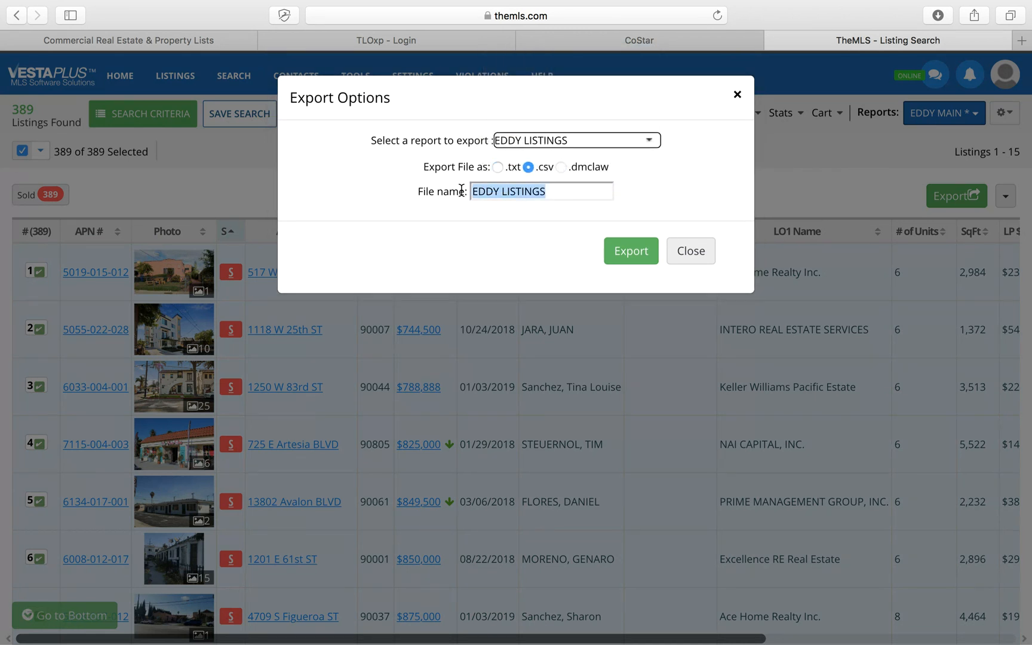
type("6UNITS SOLD")
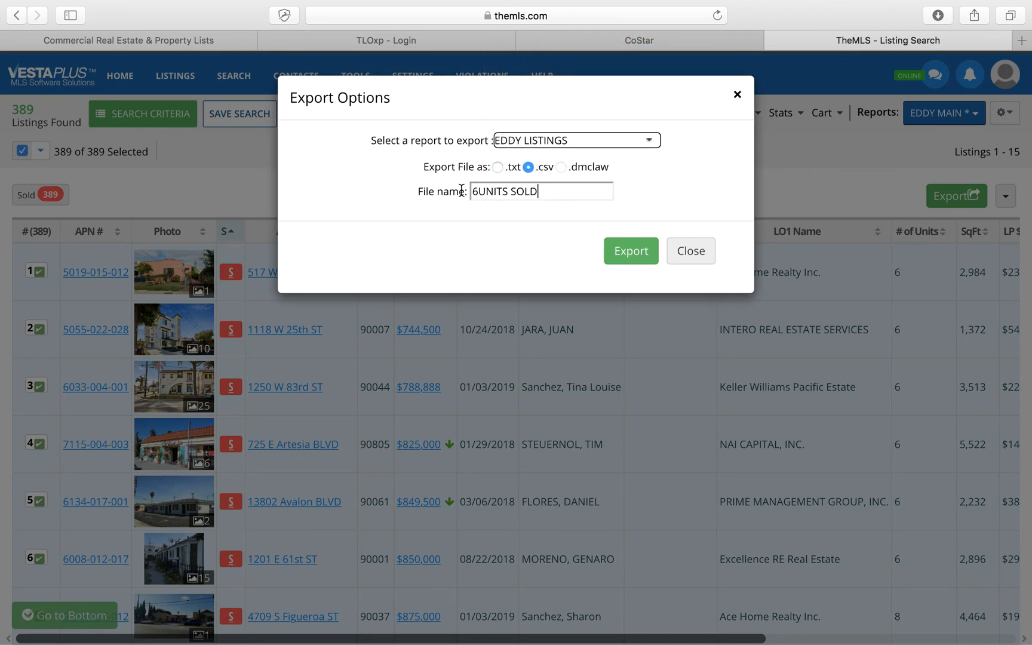
left_click(637, 251)
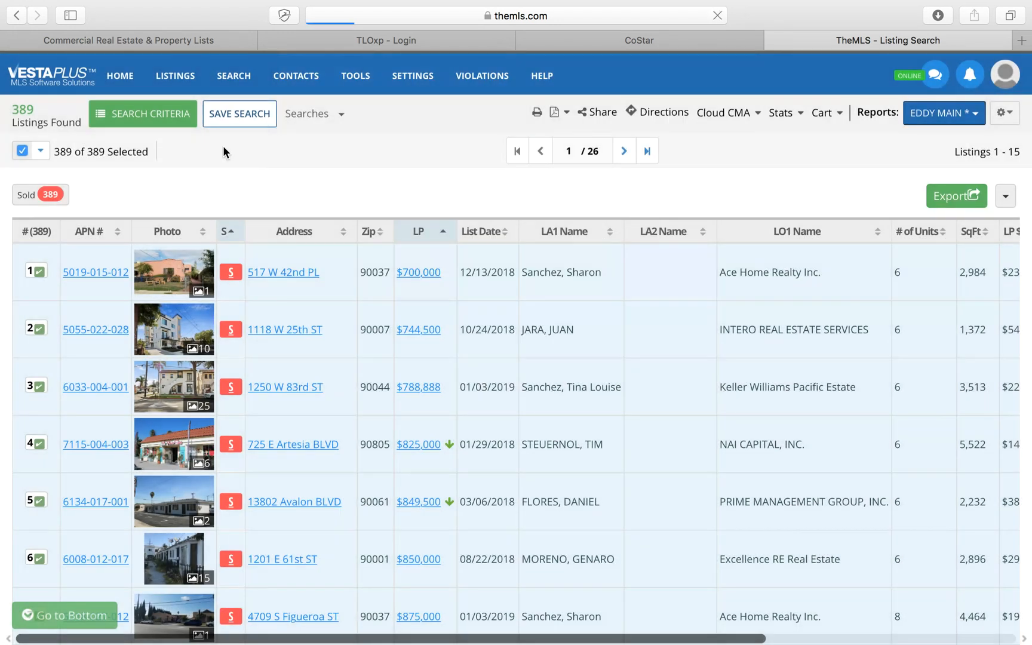
left_click(159, 119)
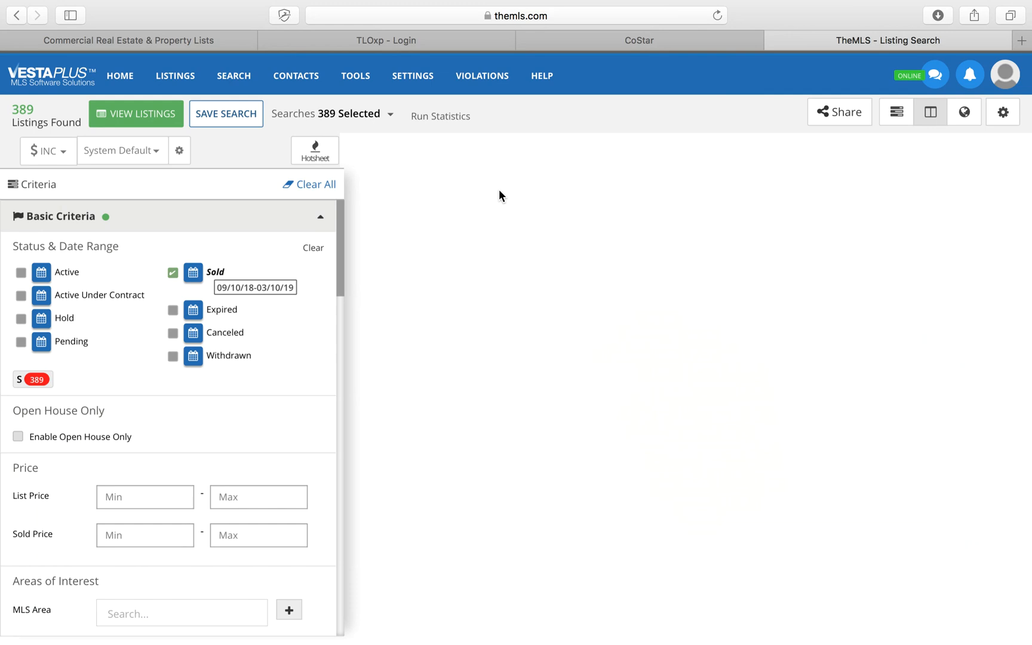
Switch to the Downloads folder in Finder and open the exported 6UNITS SOLD.csv in Excel.
key("ctrl+Left")
key("ctrl+Left")
key("ctrl+Left")
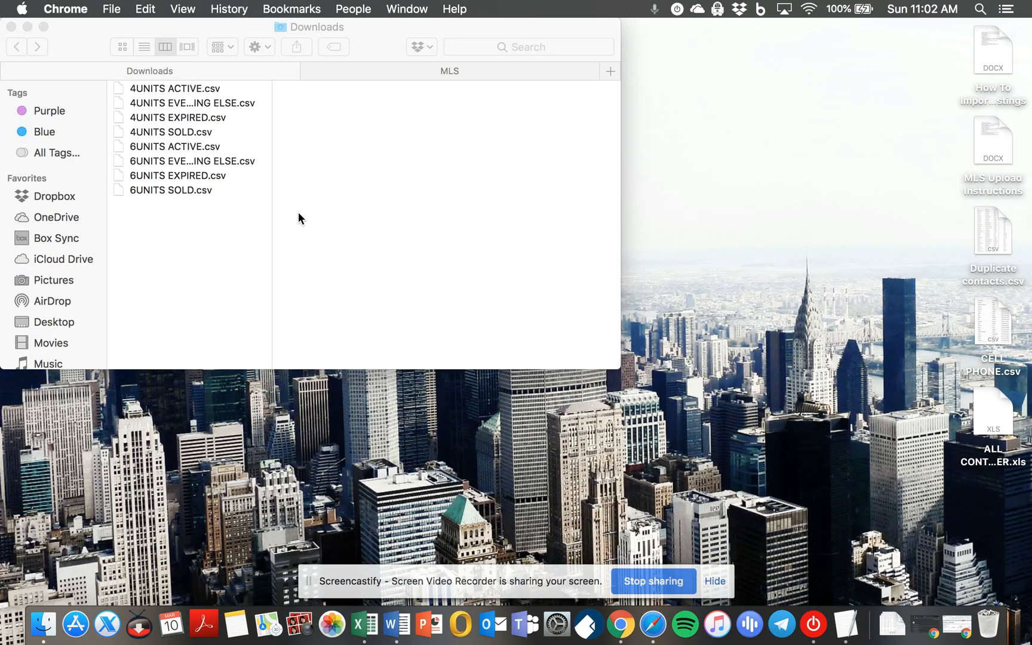
left_click(232, 191)
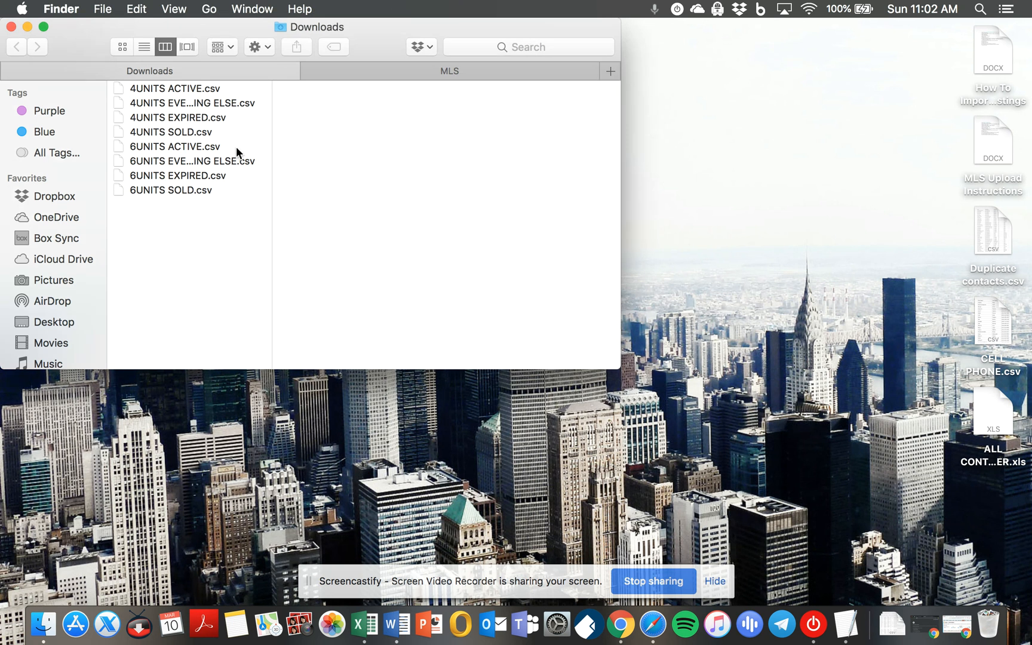
left_click(211, 133)
key("super+a")
left_click_drag(212, 133, 191, 292)
left_click(192, 292)
double_click(193, 192)
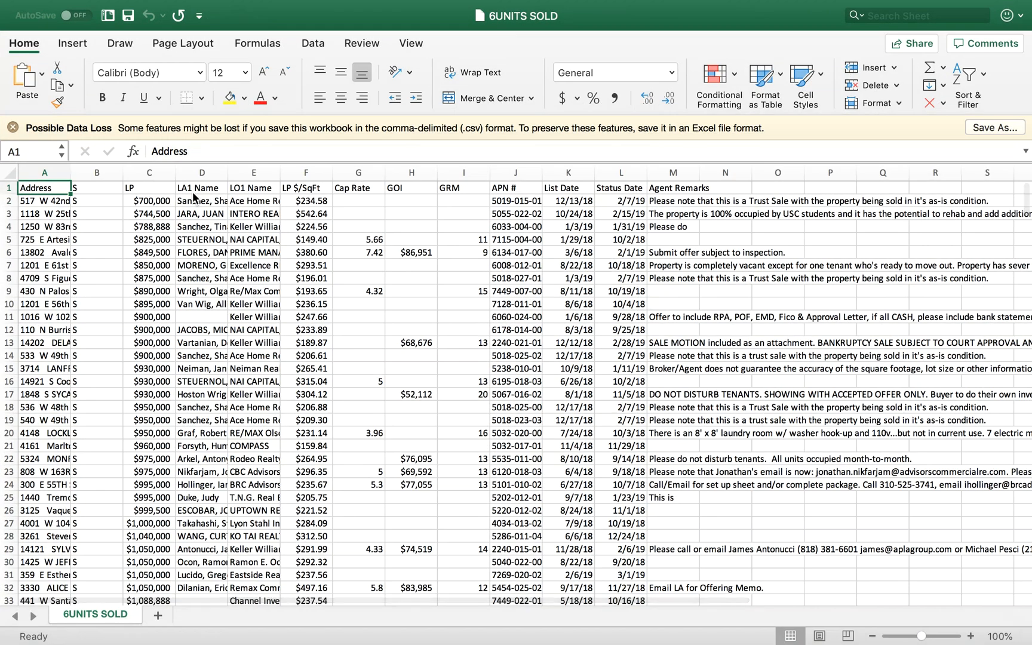
Go to the last filled row of 6UNITS SOLD and open 6UNITS EXPIRED.csv from the Downloads folder.
key("Down")
key("super+Down")
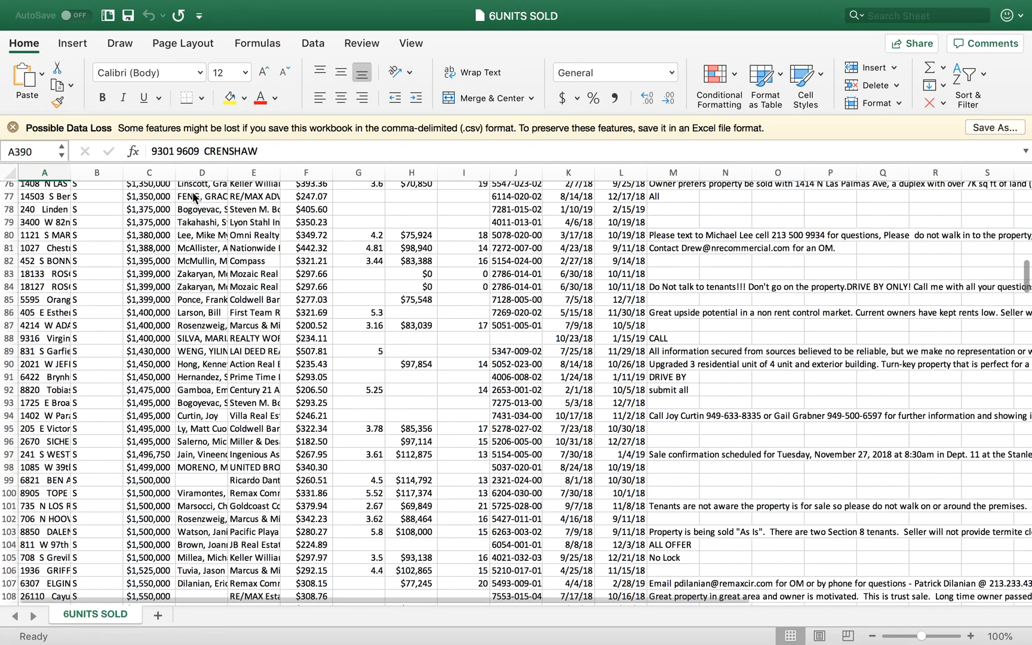
scroll(203, 367, "down", 3)
key("ctrl+Left")
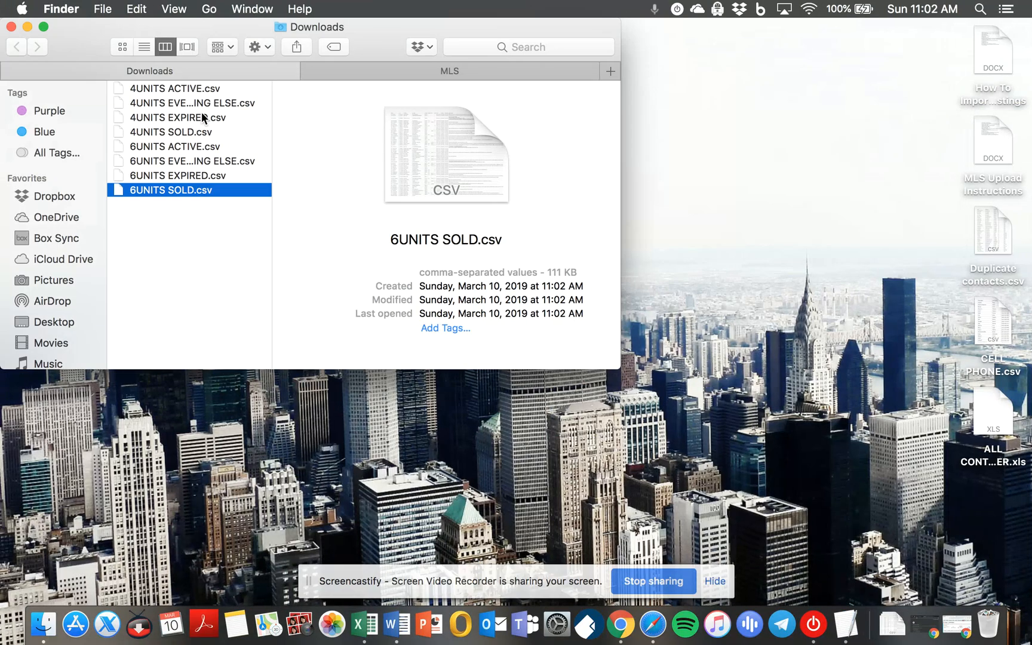
double_click(171, 175)
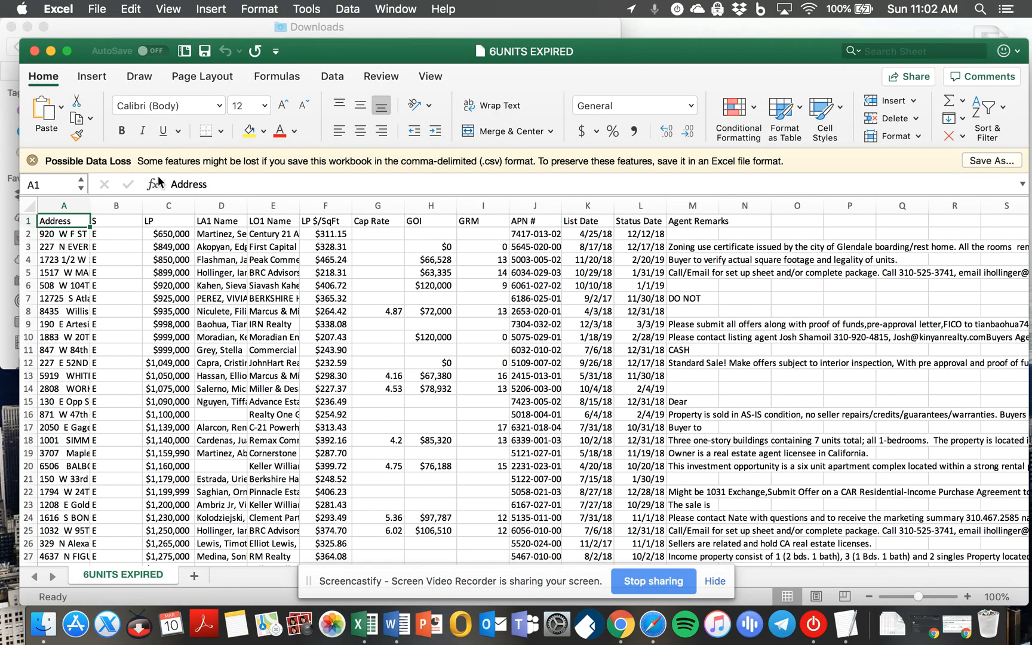
Copy all listing rows below the header row in 6UNITS EXPIRED.
left_click(28, 234)
scroll(187, 391, "down", 1)
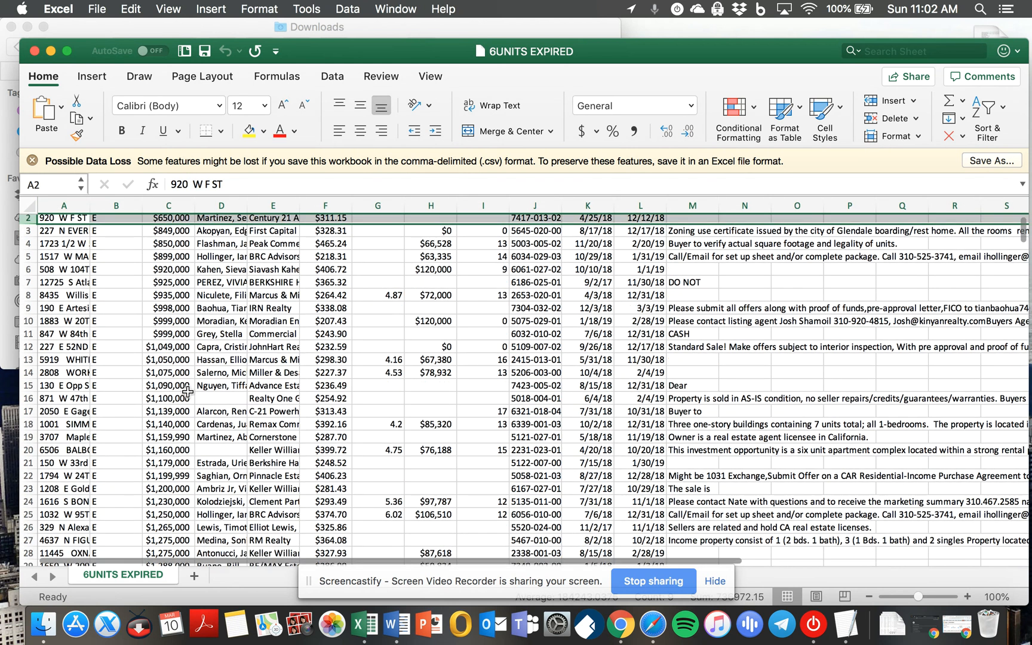
key("super+shift+Down")
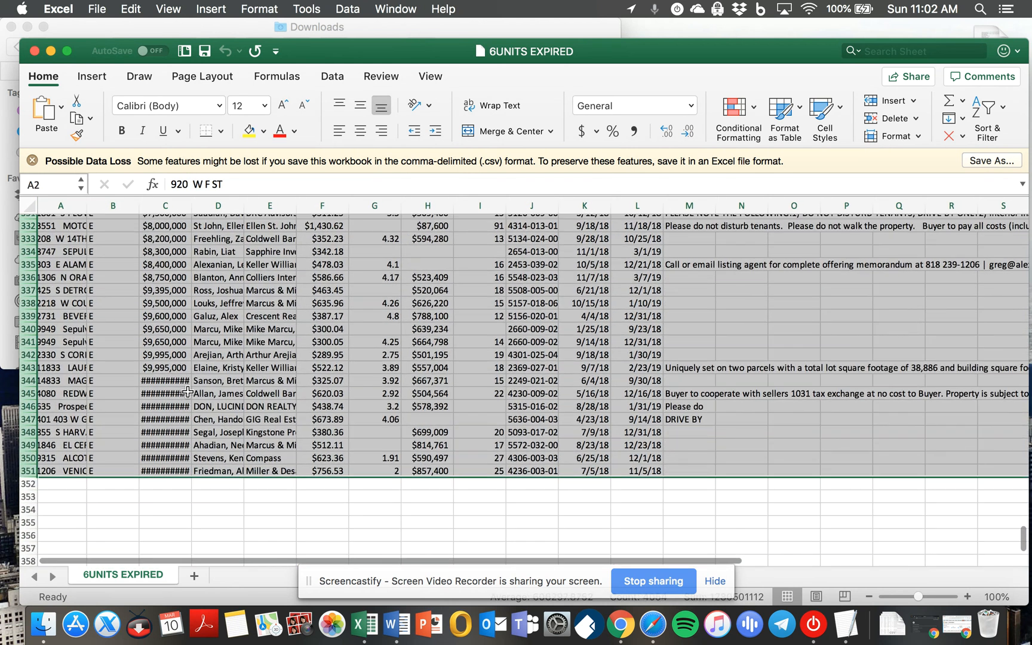
key("super+c")
Paste the expired 6-unit listings into 6UNITS SOLD starting at A391 and go to the last pasted row.
key("ctrl+Right")
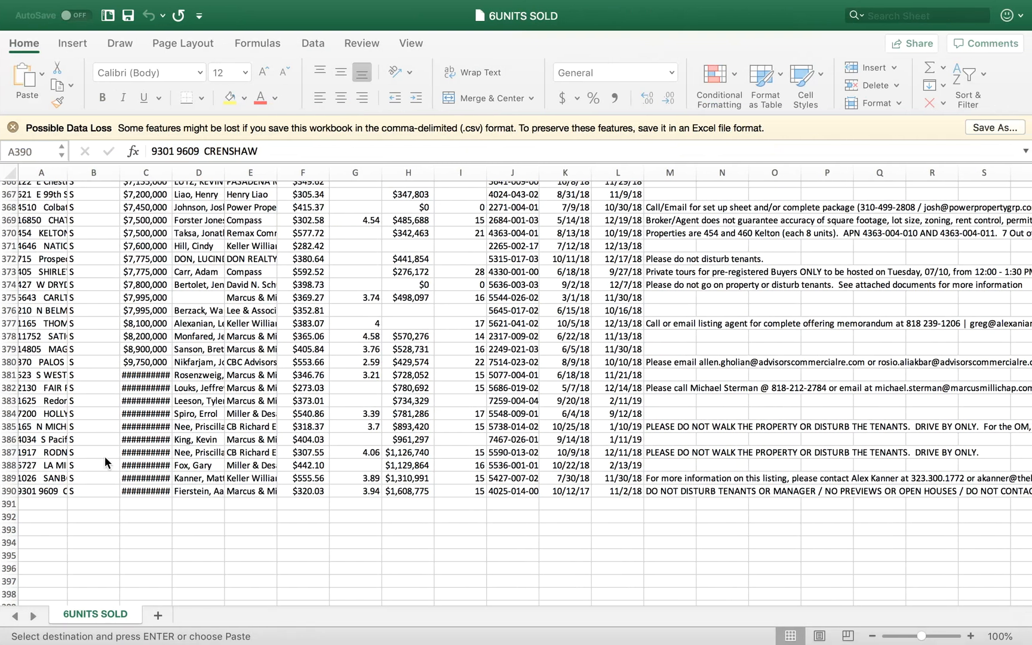
scroll(45, 508, "down", 2)
left_click(44, 506)
key("super+v")
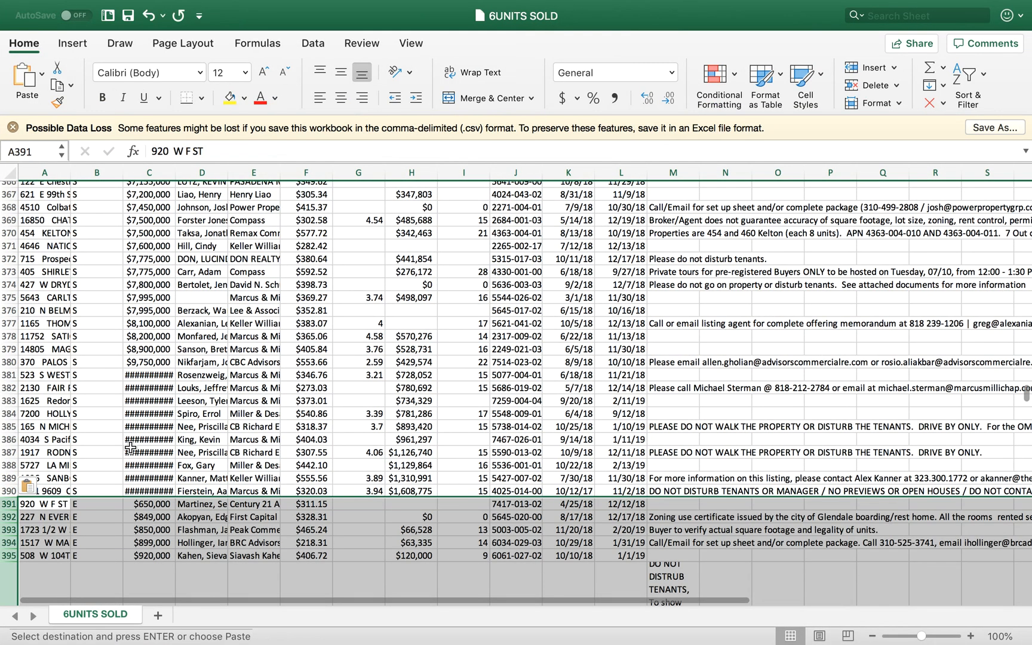
scroll(130, 448, "down", 2)
key("Return")
key("super+Down")
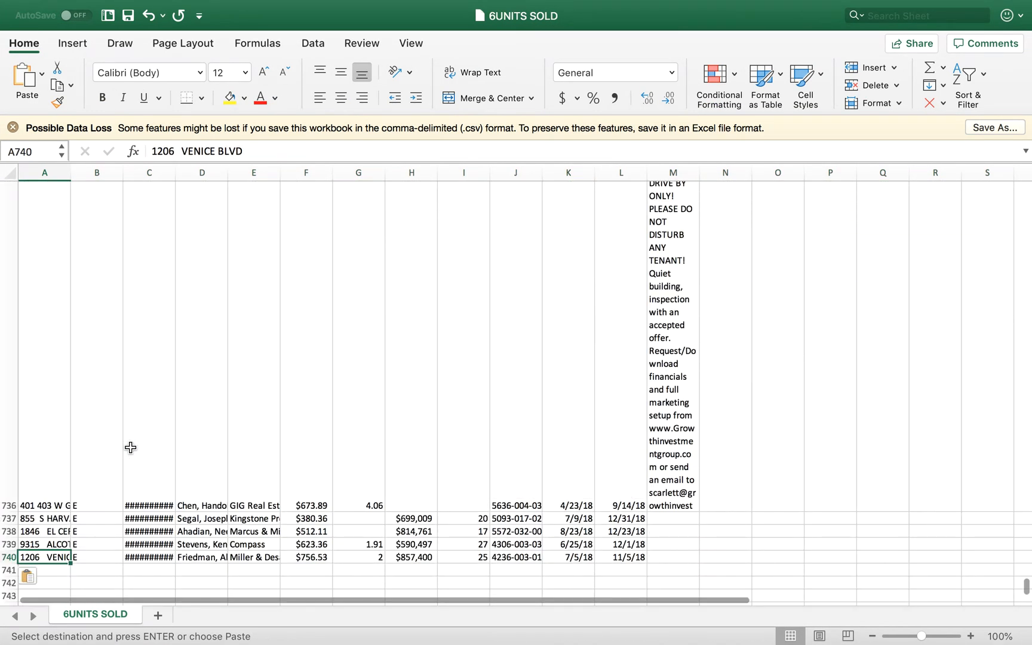
Close 6UNITS EXPIRED without keeping the clipboard contents and delete its CSV file from Downloads.
key("ctrl+Left")
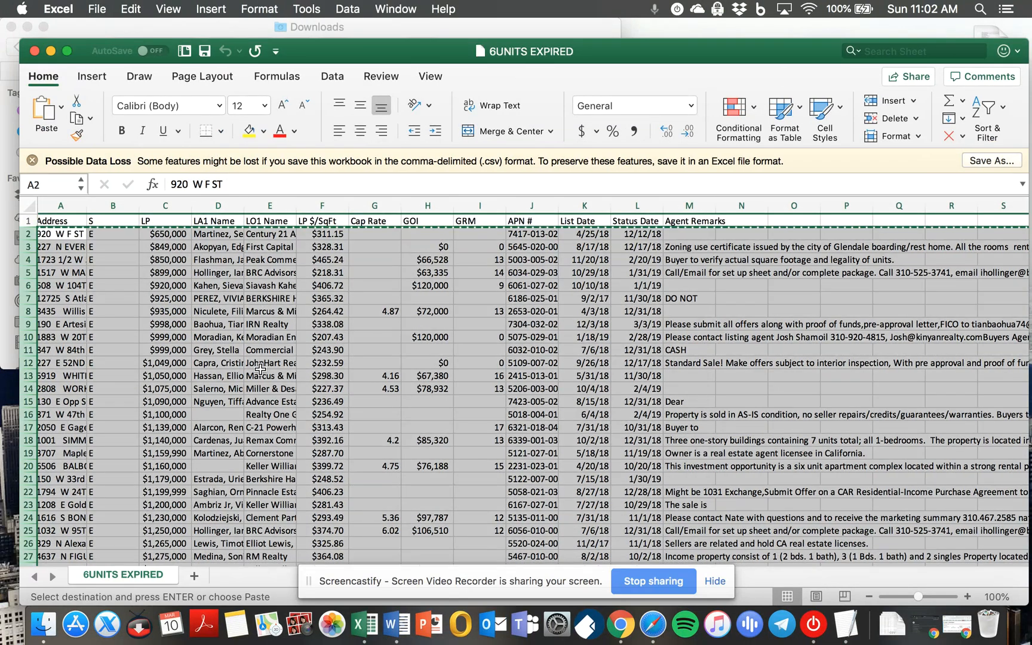
left_click(261, 373)
key("super+w")
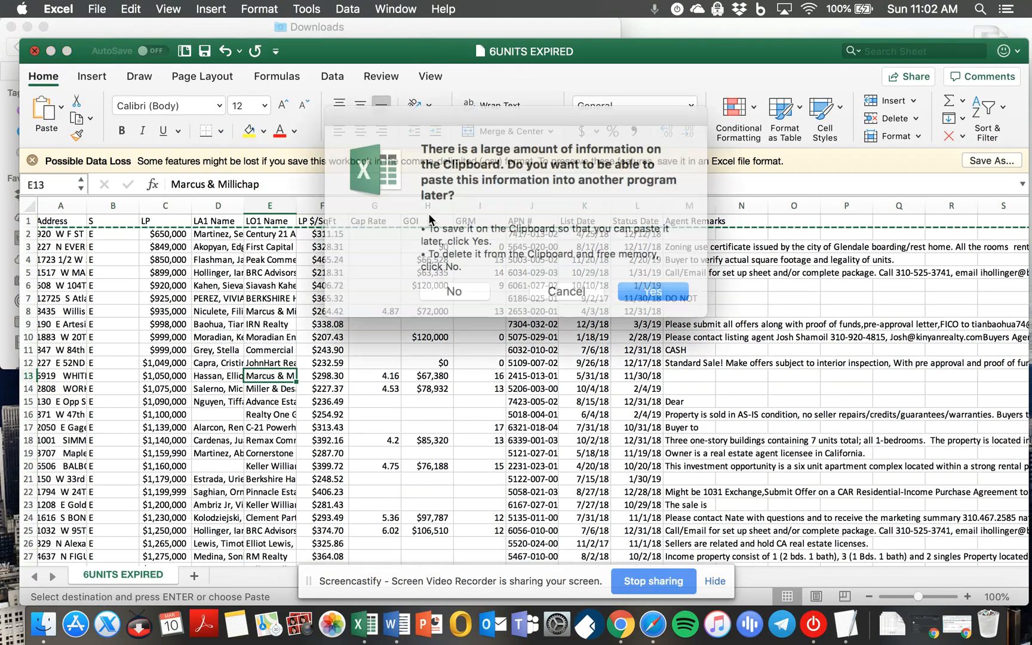
left_click(462, 282)
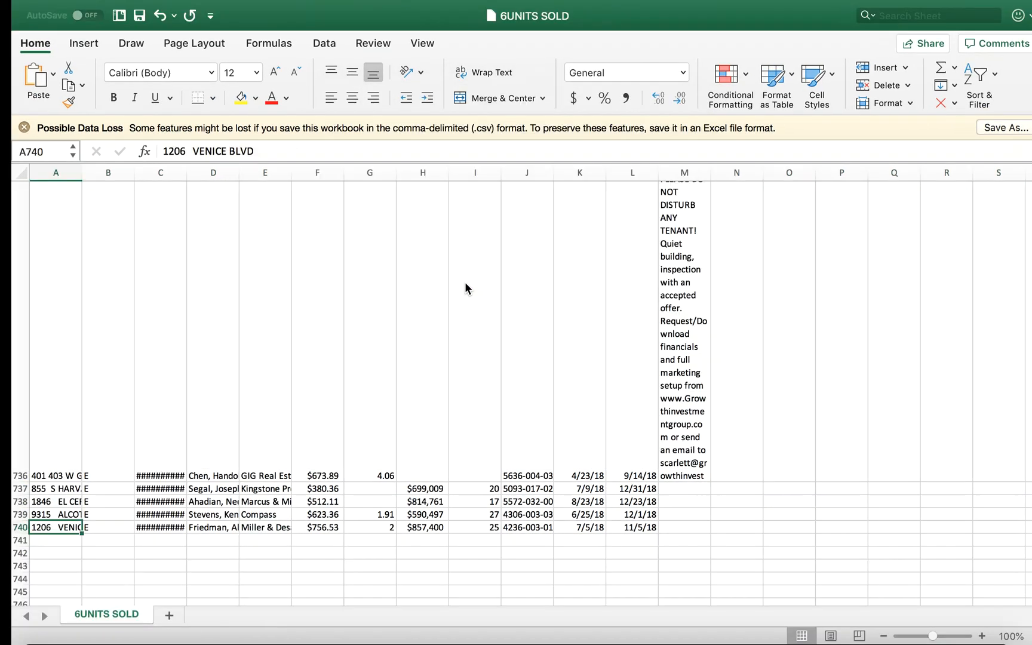
key("ctrl+Left")
key("Down")
Open 6UNITS EVERYTHING ELSE.csv and copy all of its listing rows below the header.
double_click(161, 161)
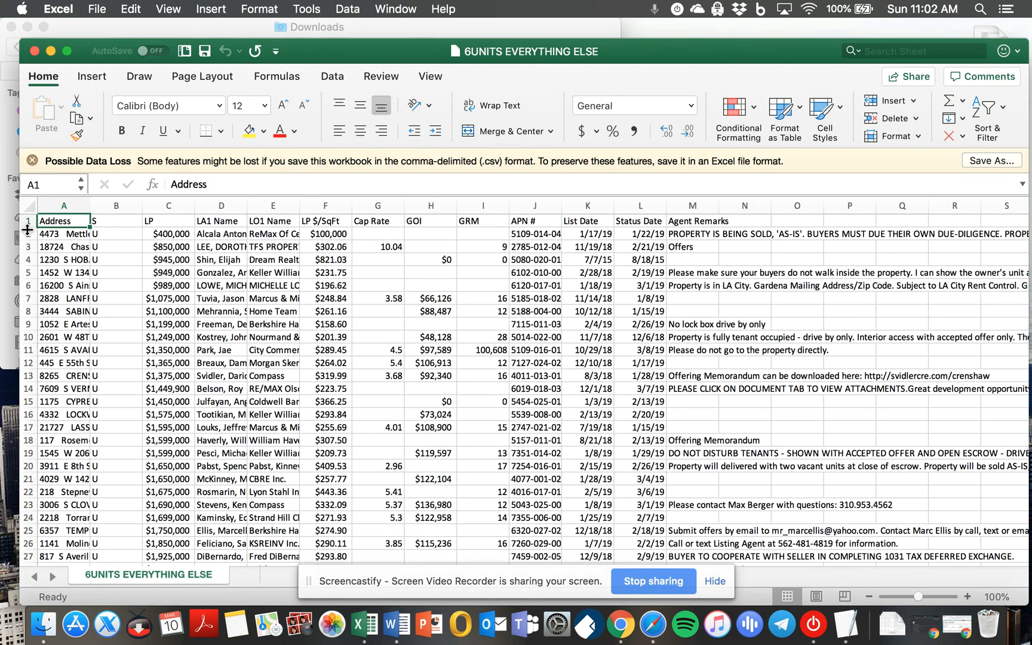
left_click(27, 233)
key("super+shift+Down")
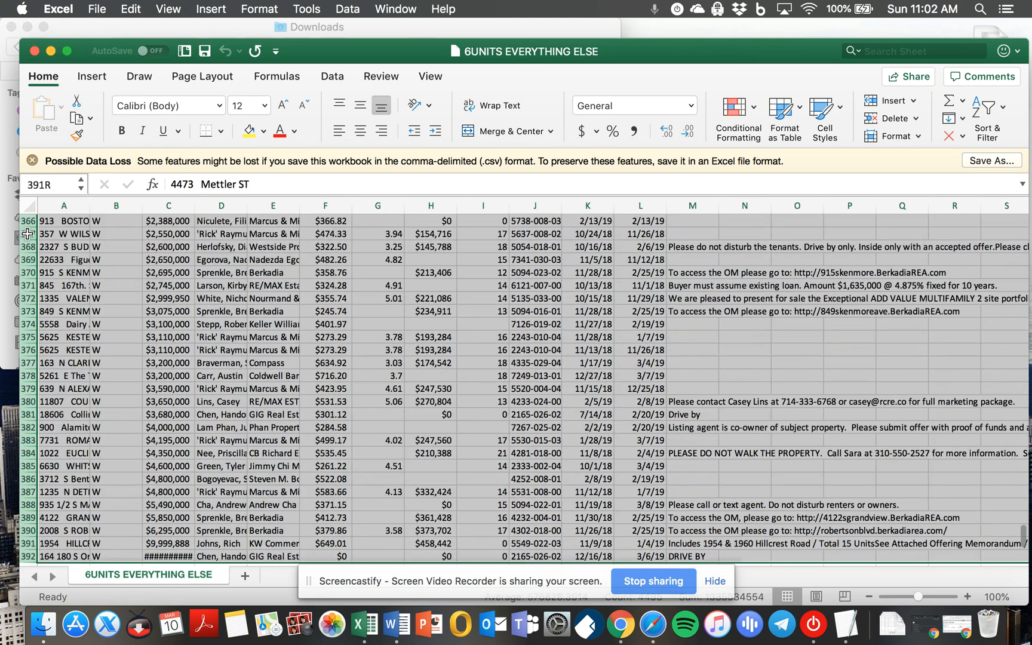
scroll(107, 301, "down", 1)
key("super+c")
Paste the 6UNITS EVERYTHING ELSE listings into 6UNITS SOLD starting at A741 and go to the last pasted row.
key("ctrl+Right")
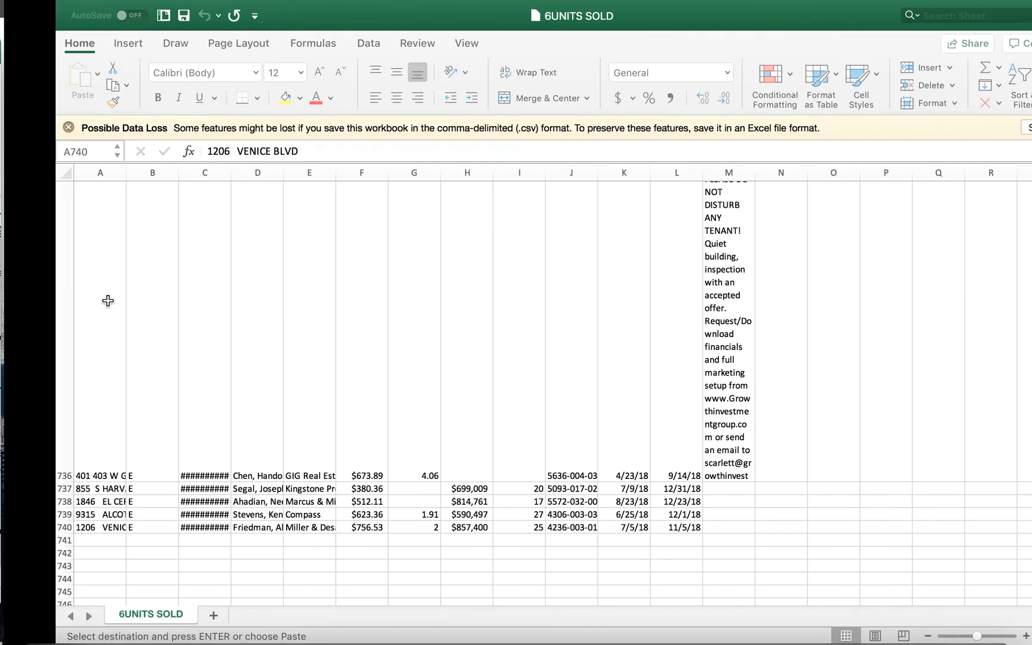
key("Down")
key("super+v")
key("Down")
key("super+Down")
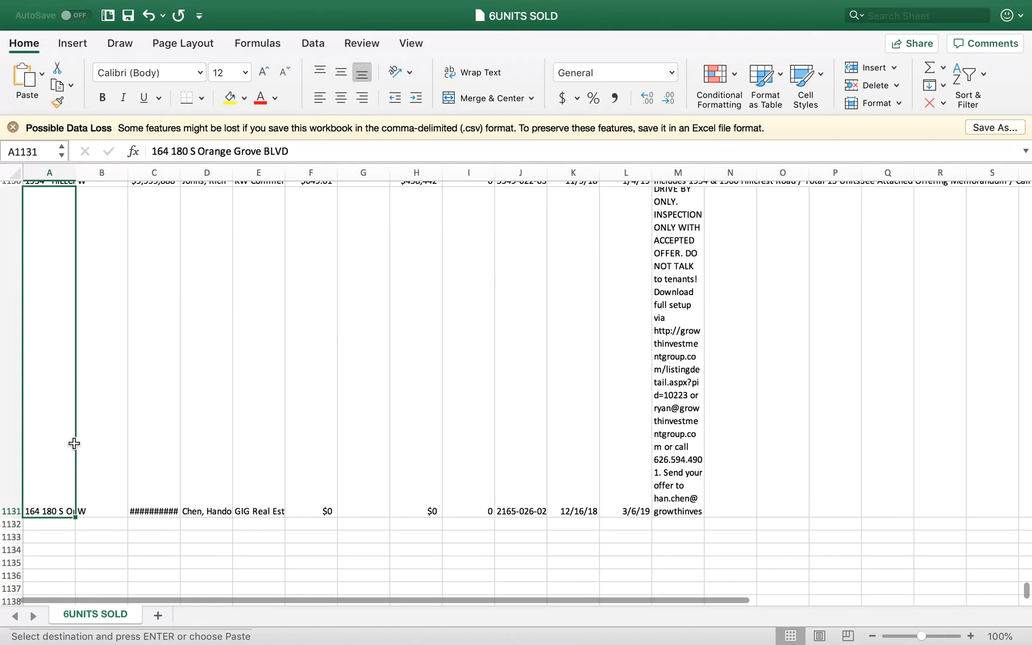
Close 6UNITS EVERYTHING ELSE without keeping the clipboard contents and delete its CSV file from Downloads.
key("ctrl+Left")
key("super+w")
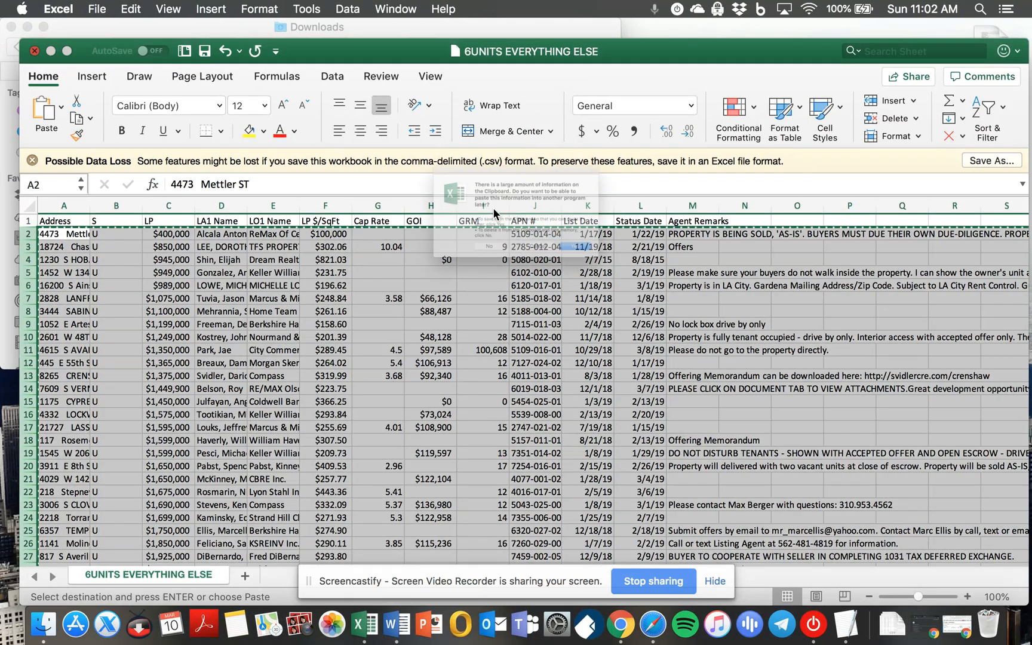
left_click(467, 283)
key("ctrl+Left")
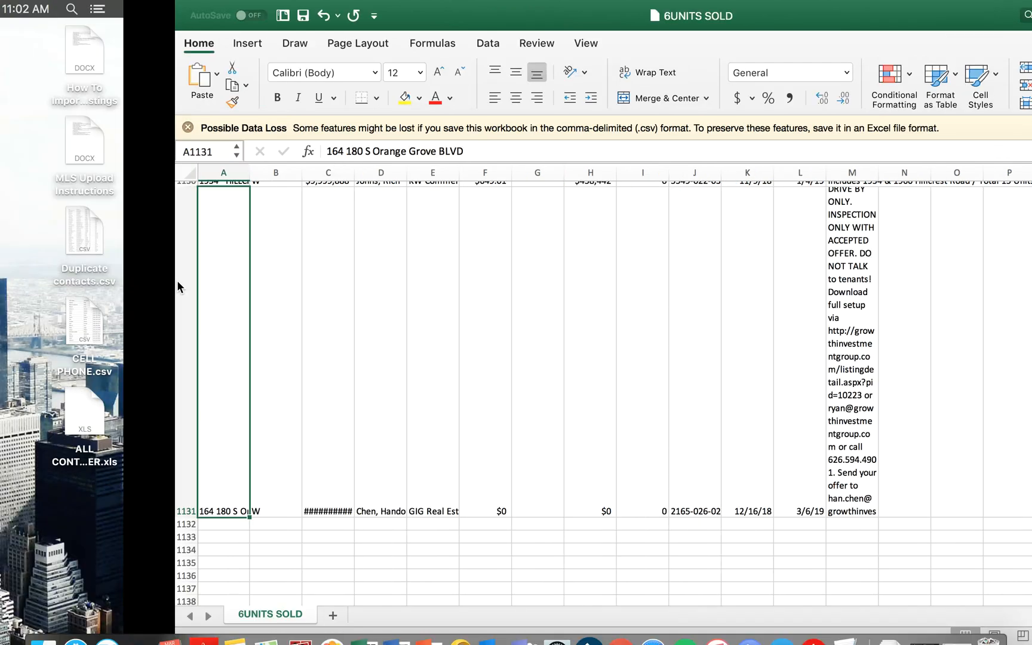
key("super+BackSpace")
Open 6UNITS ACTIVE.csv and copy all of its listing rows below the header.
double_click(191, 149)
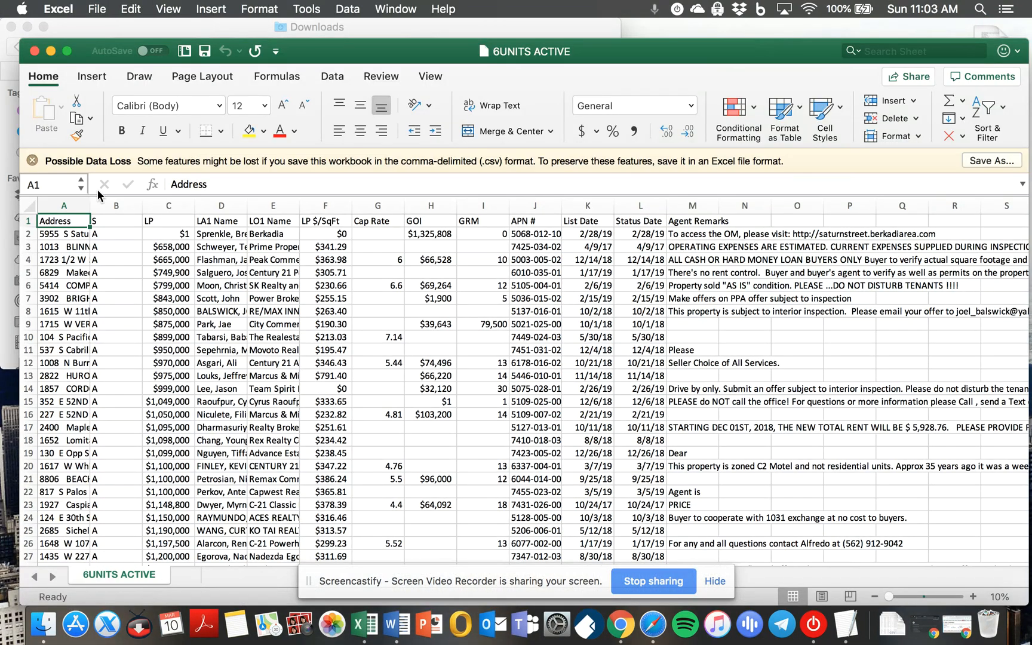
left_click(27, 230)
left_click(27, 234)
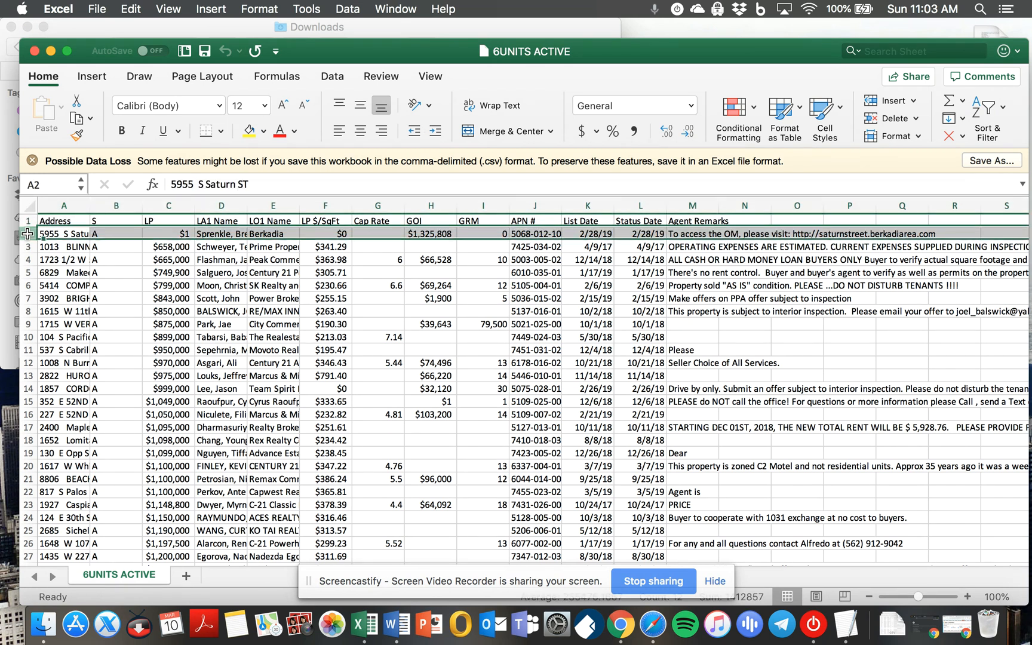
key("super+shift+Down")
scroll(184, 332, "down", 2)
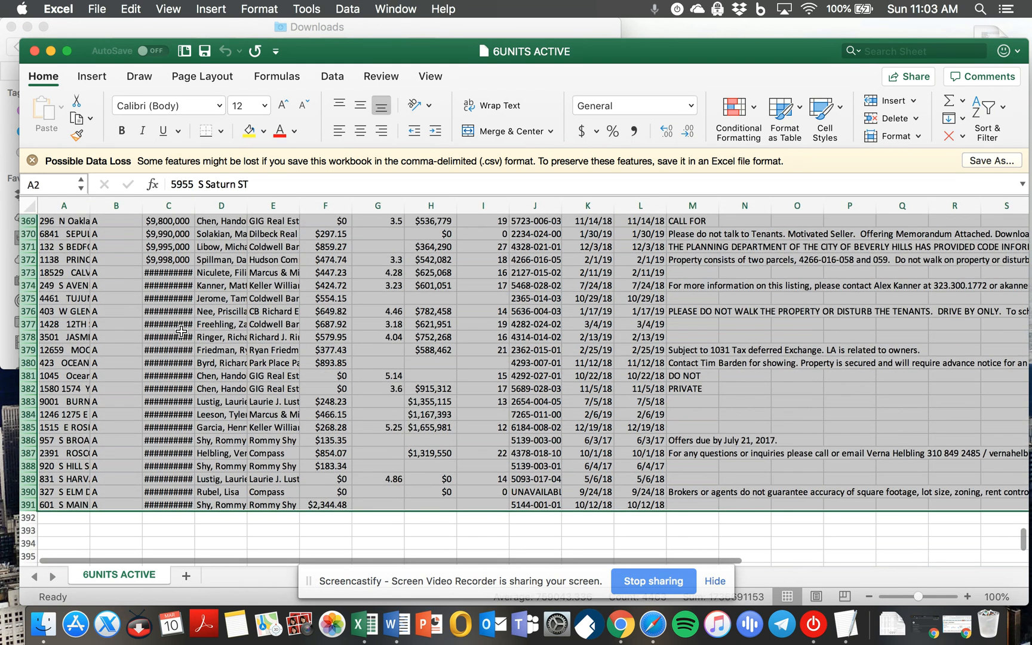
key("super+c")
Paste the active 6-unit listings into 6UNITS SOLD starting at A1132 and go to the last pasted row.
key("ctrl+Right")
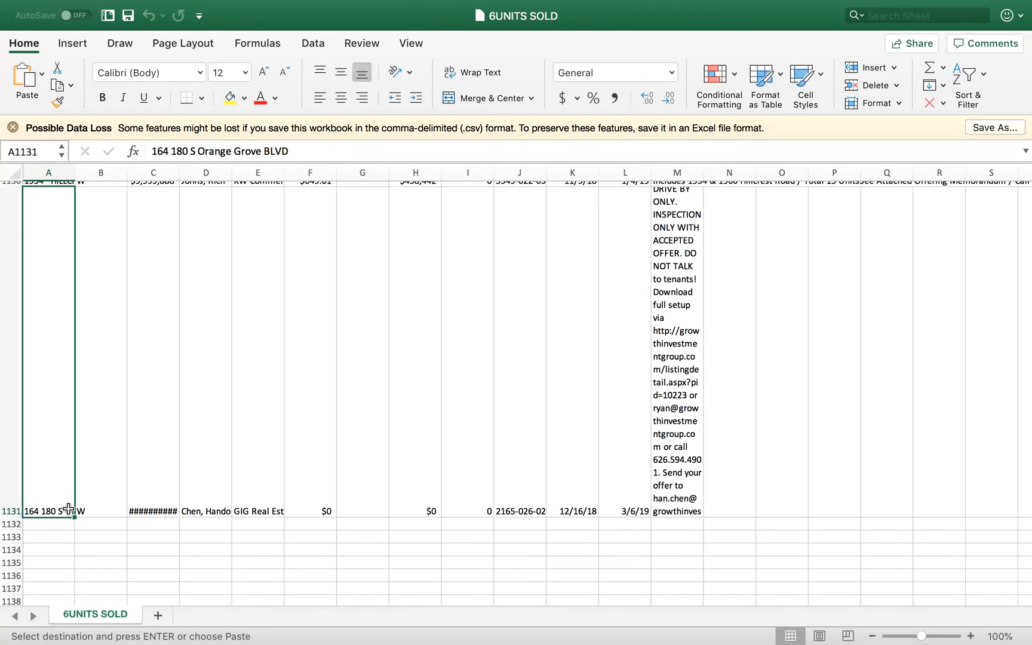
left_click(55, 523)
key("super+v")
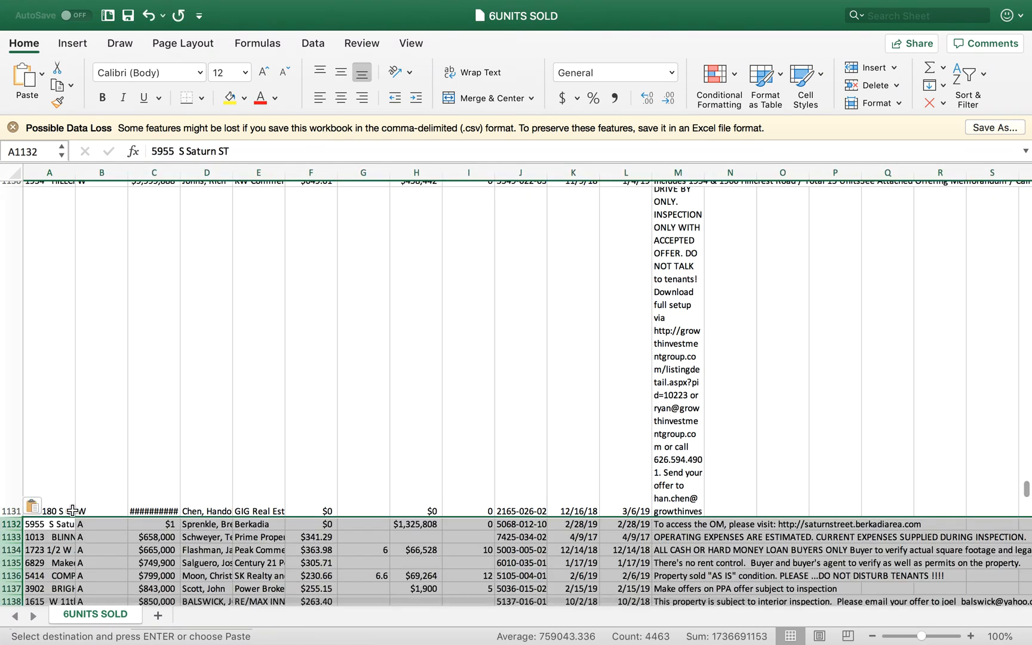
key("Down")
key("super+Down")
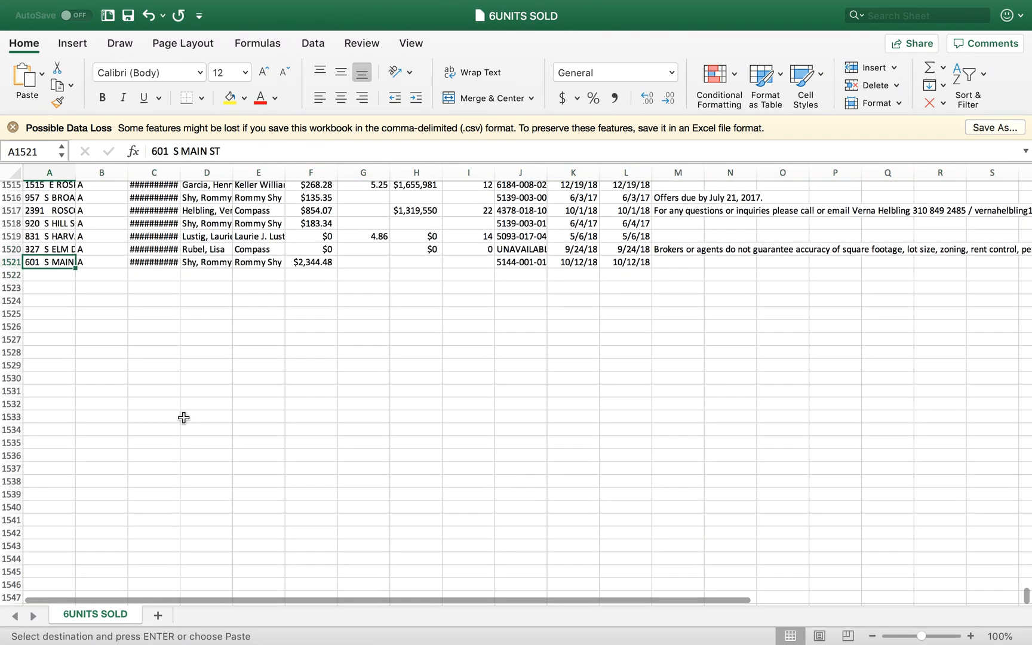
Close 6UNITS ACTIVE without keeping the clipboard contents and delete its CSV file from Downloads.
key("ctrl+Left")
key("super+w")
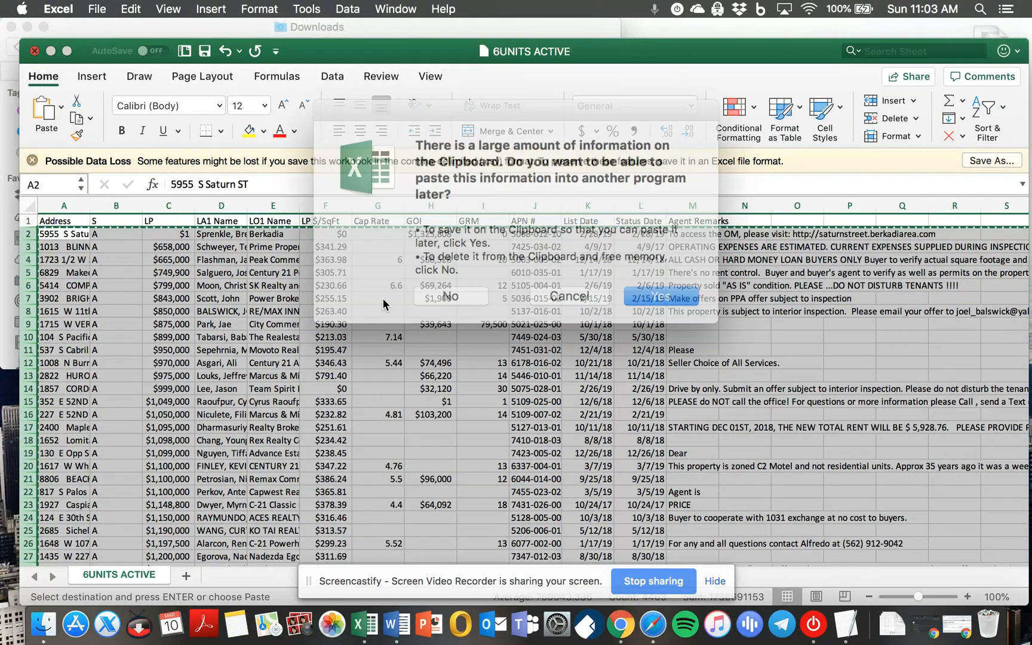
left_click(458, 277)
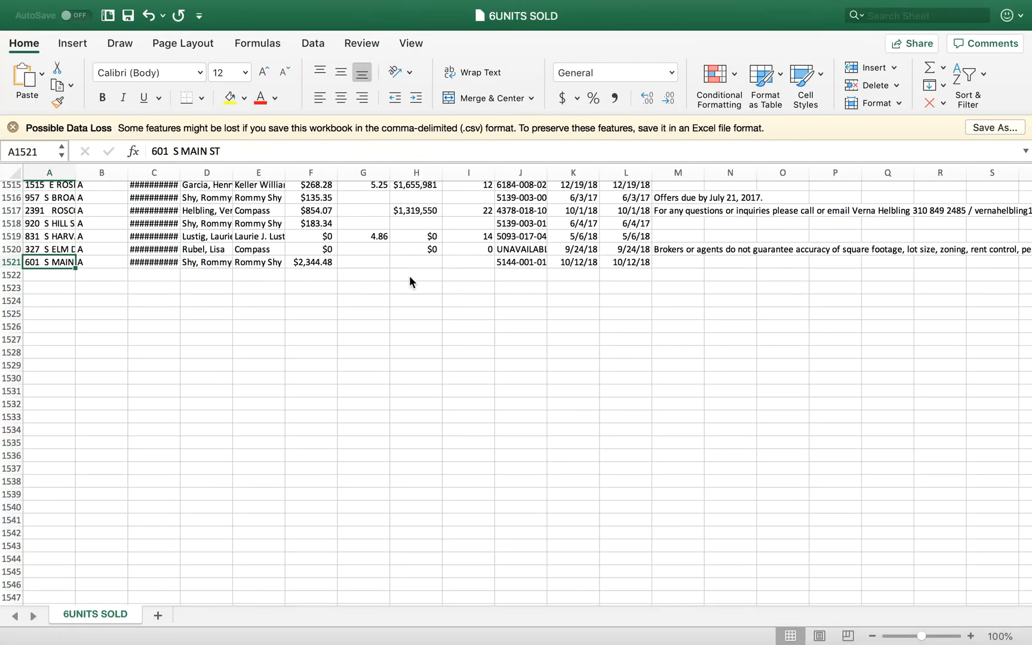
key("ctrl+Left")
key("super+BackSpace")
Open 4UNITS SOLD.csv and copy all of its listing rows below the header.
left_click(160, 146)
left_click(160, 134)
double_click(160, 136)
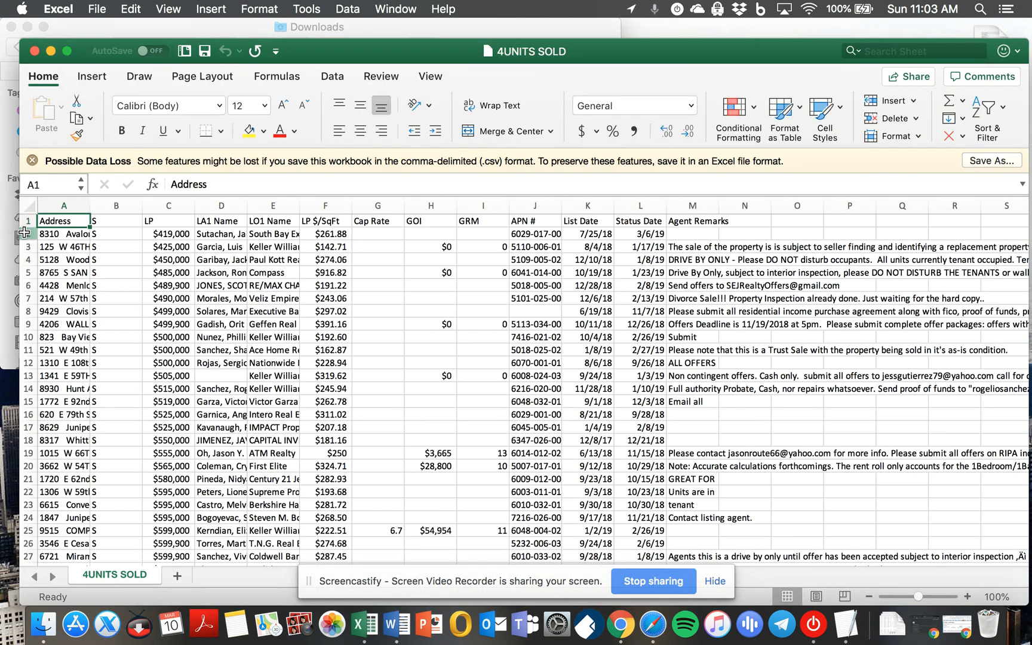
left_click(24, 233)
key("ctrl+shift+Down")
scroll(233, 341, "down", 1)
key("super+c")
Paste the sold 4-unit listings into 6UNITS SOLD starting at A1522 and go to the last pasted row.
key("ctrl+Right")
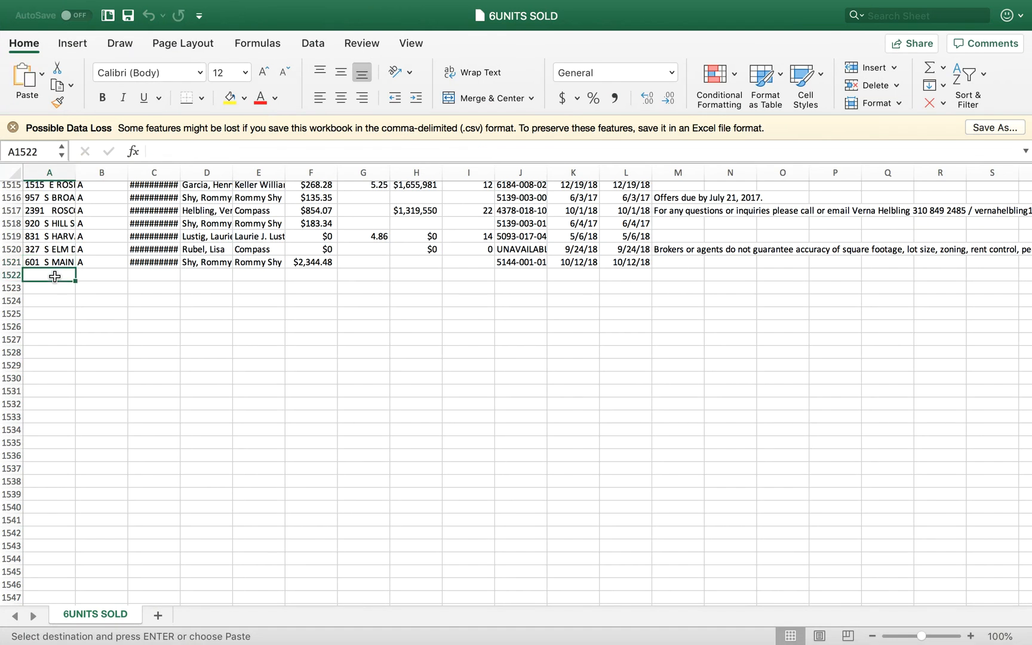
key("super+v")
key("Down")
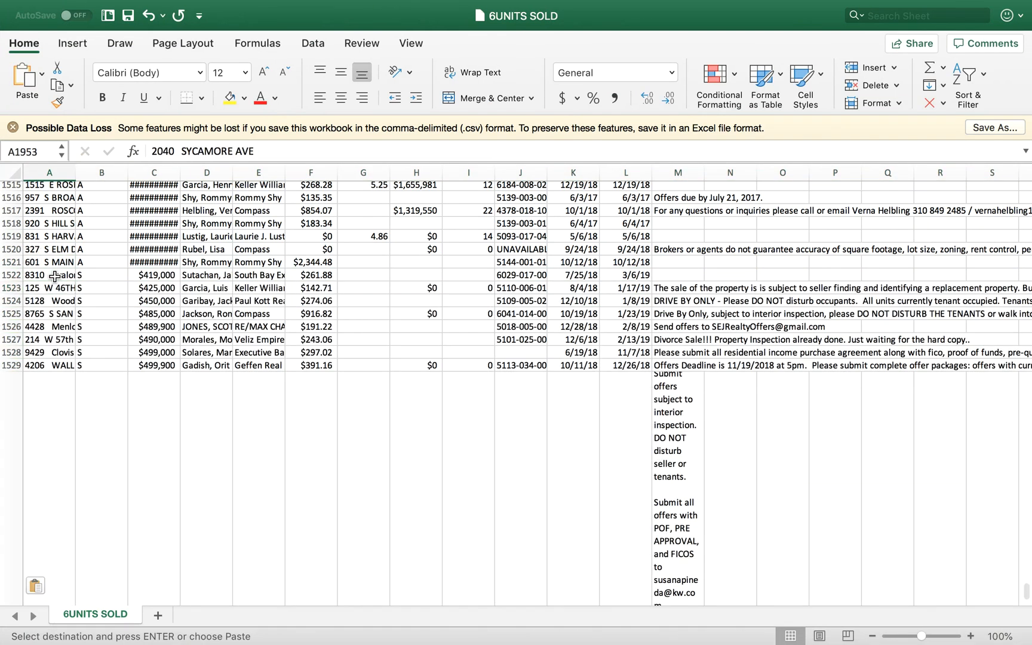
key("ctrl+Down")
Close 4UNITS SOLD without keeping the clipboard contents and delete its CSV file from Downloads.
key("ctrl+Left")
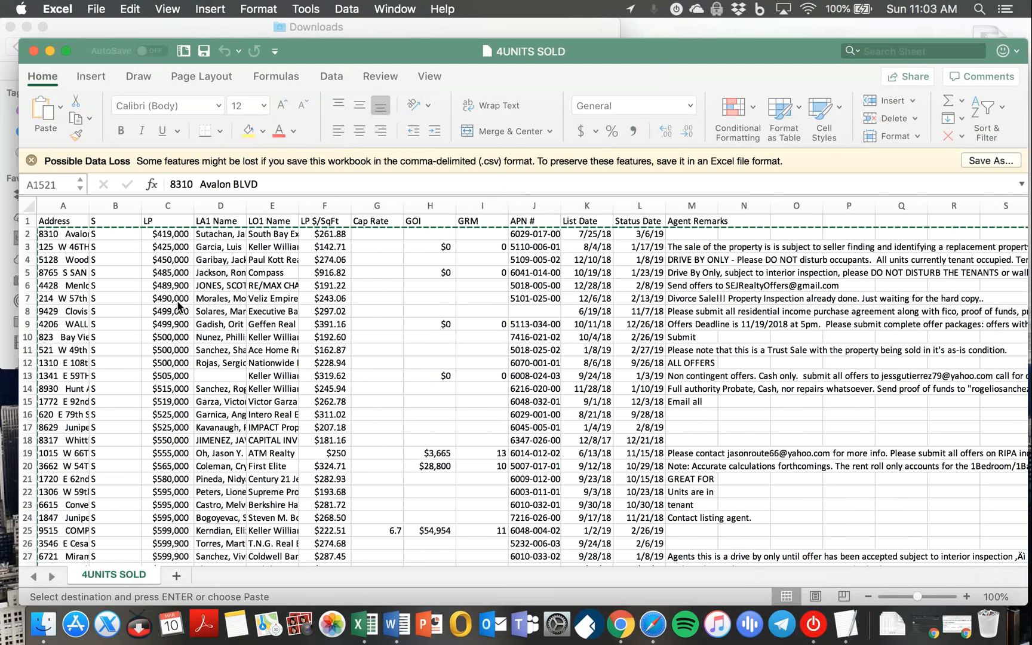
key("super+a")
key("super+w")
left_click(462, 281)
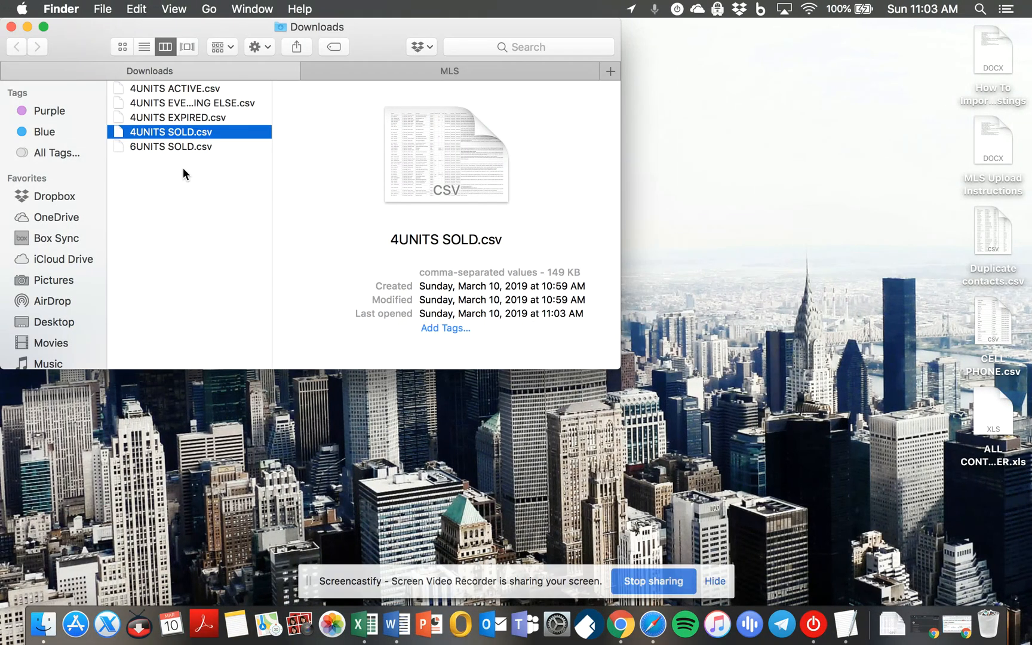
key("super+BackSpace")
Open 4UNITS EXPIRED.csv and copy all of its listing rows below the header.
left_click(164, 117)
double_click(164, 117)
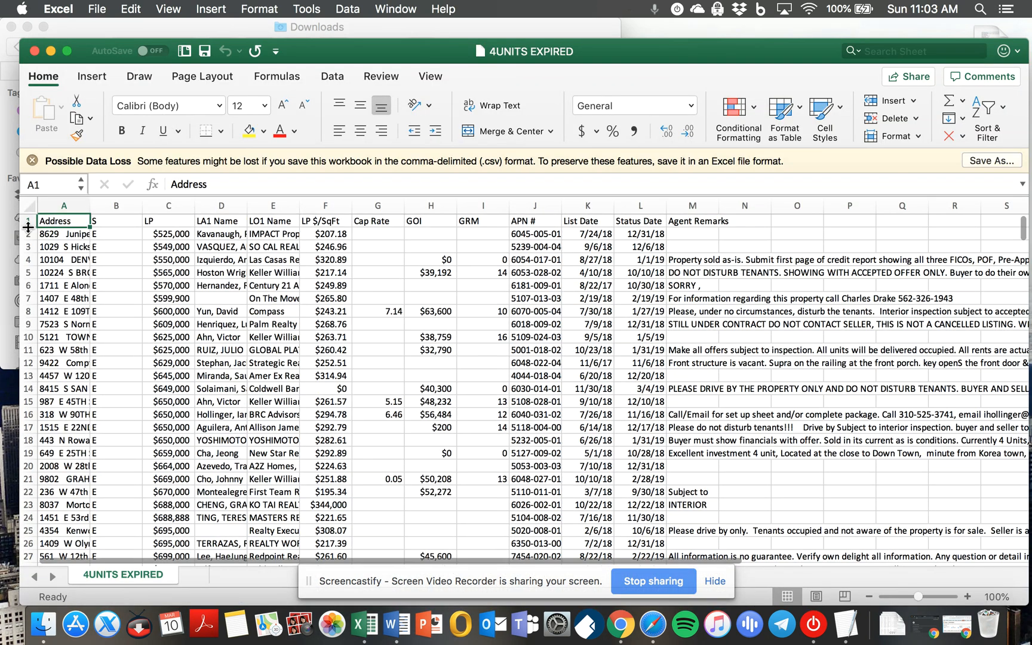
left_click(27, 233)
key("super+shift+Down")
scroll(171, 323, "down", 3)
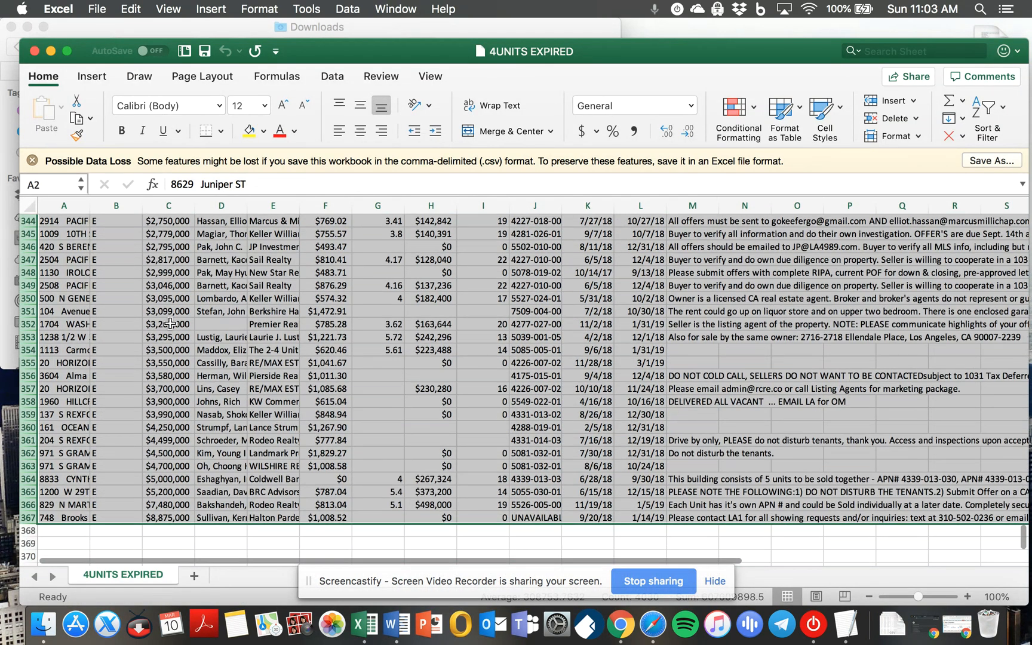
key("super+c")
Paste the expired 4-unit listings into 6UNITS SOLD starting at A1954 and switch back to the 4UNITS EXPIRED workbook.
key("ctrl+Right")
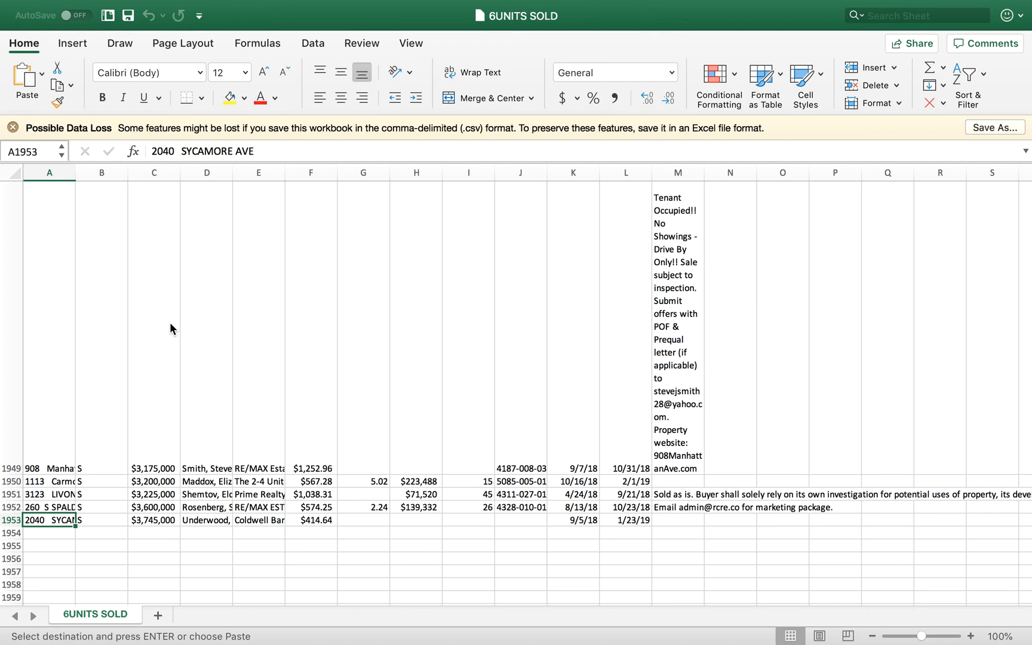
key("Down")
key("super+v")
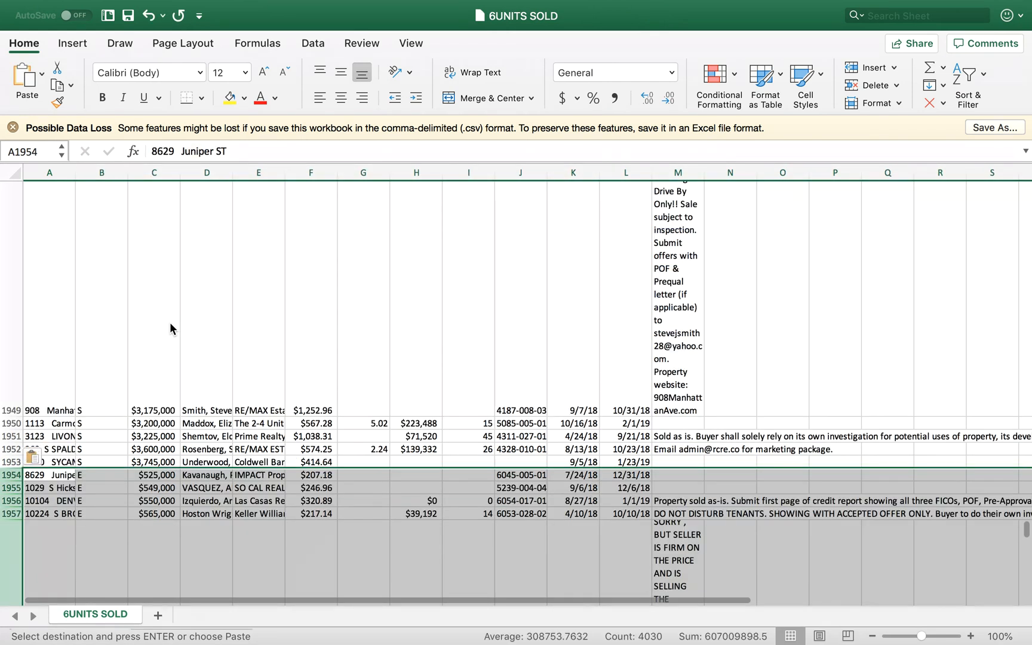
scroll(169, 328, "down", 10)
scroll(170, 328, "down", 10)
key("ctrl+Left")
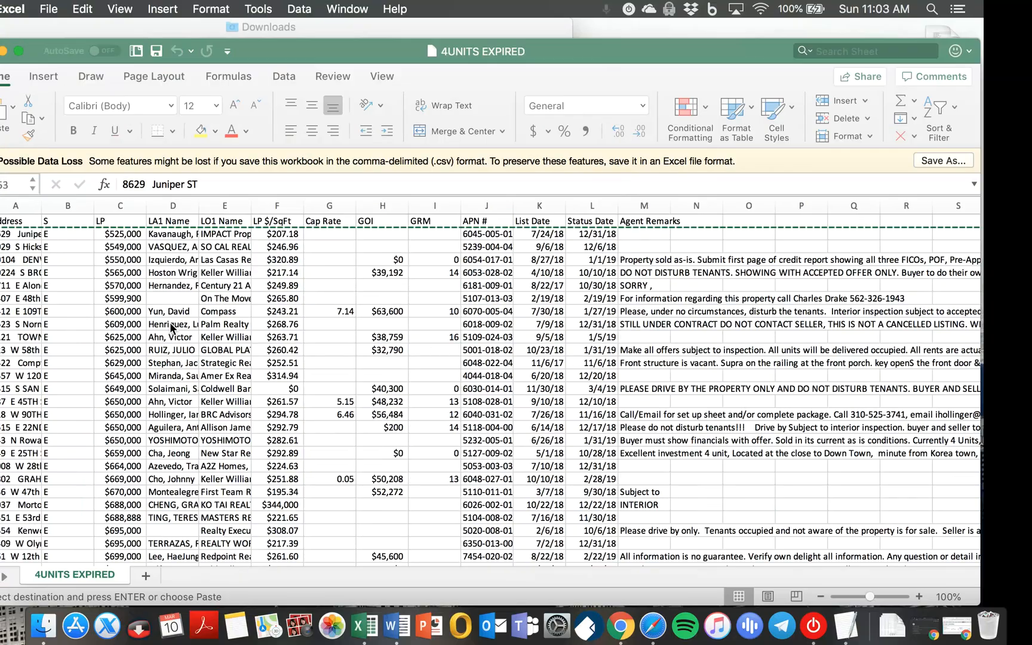
Close 4UNITS EXPIRED without keeping the clipboard contents and delete its CSV file from Downloads.
key("super+w")
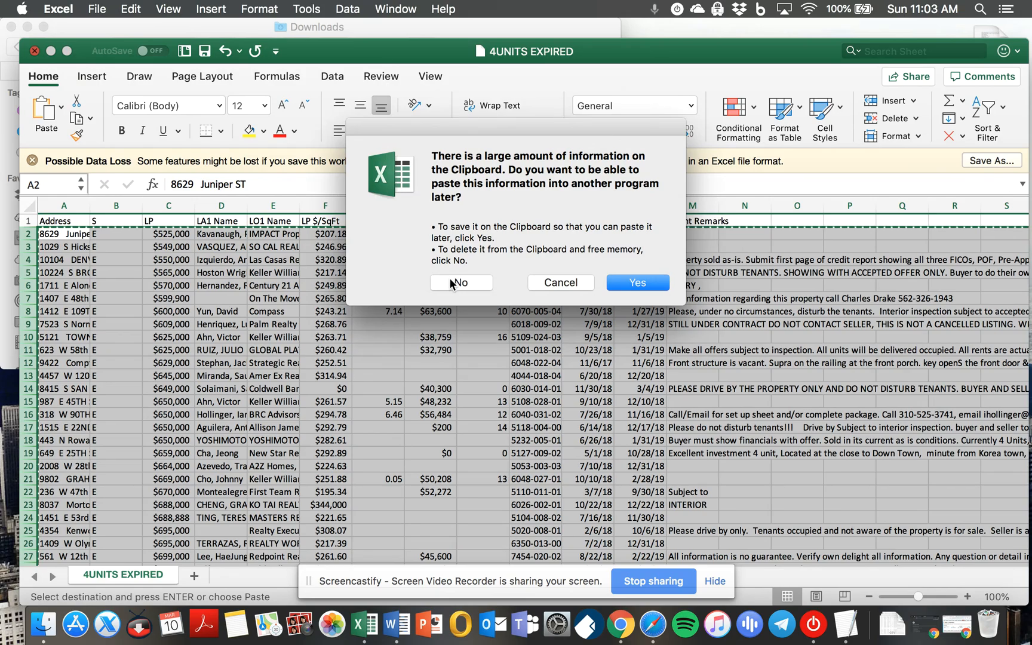
left_click(450, 278)
key("ctrl+Left")
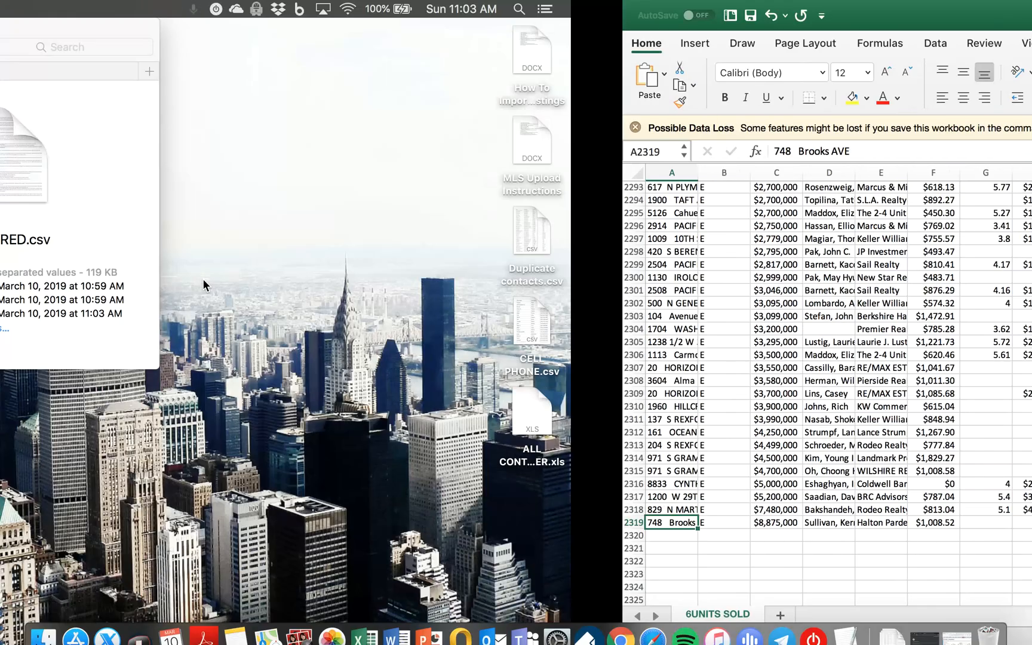
key("super+BackSpace")
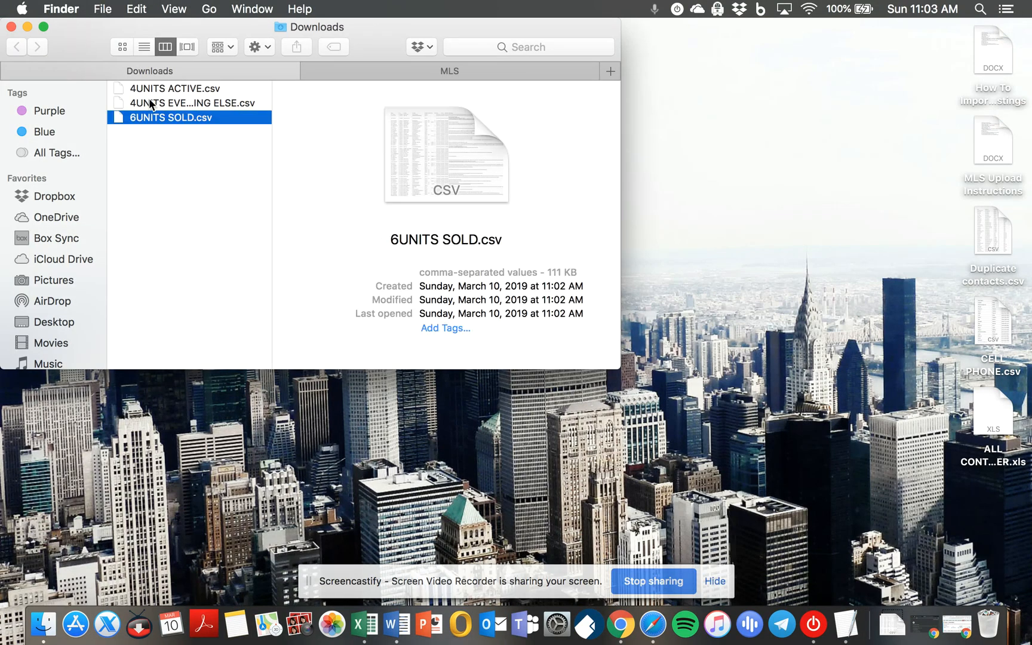
Open 4UNITS EVERYTHING ELSE.csv and copy all of its listing rows below the header.
double_click(151, 104)
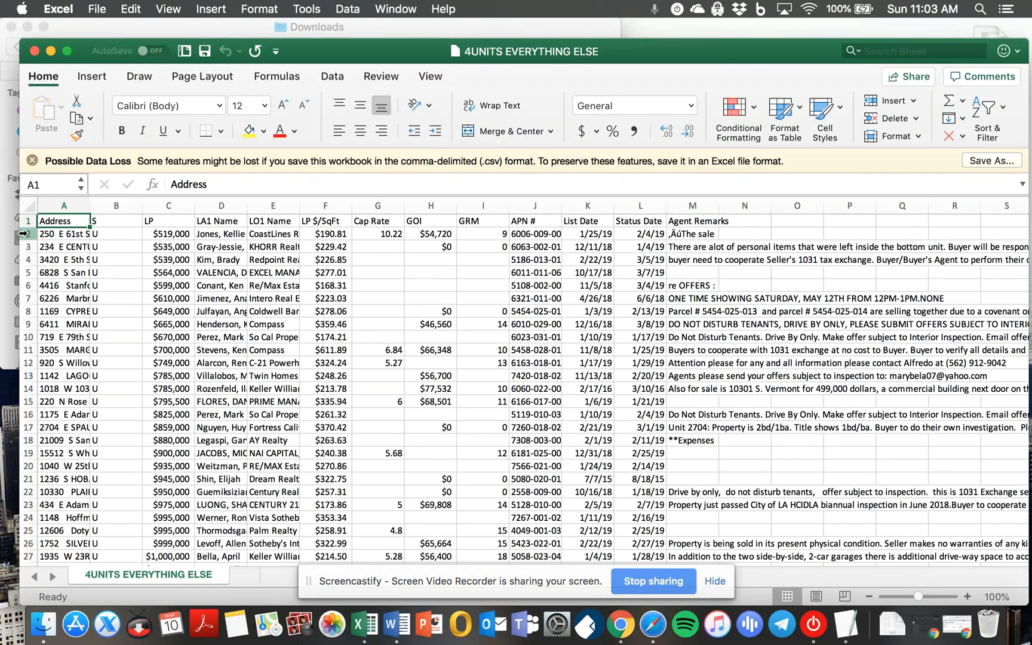
left_click(24, 234)
key("super+shift+Down")
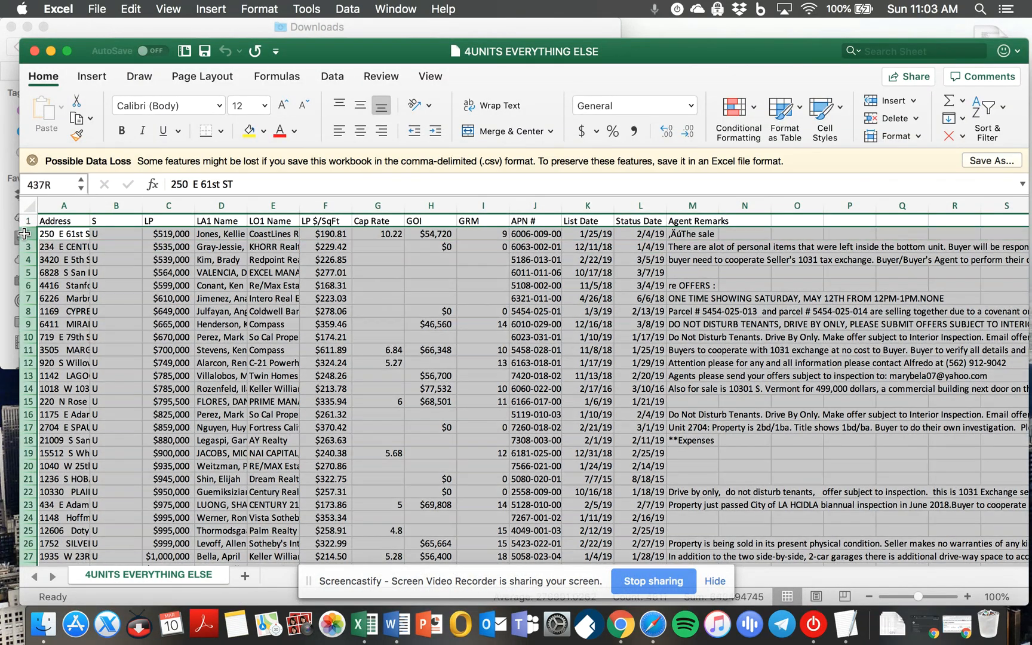
scroll(127, 303, "down", 4)
key("super+c")
Paste the copied 4-unit listings into 6UNITS SOLD starting at A2320 and go to the last pasted row.
key("ctrl+Right")
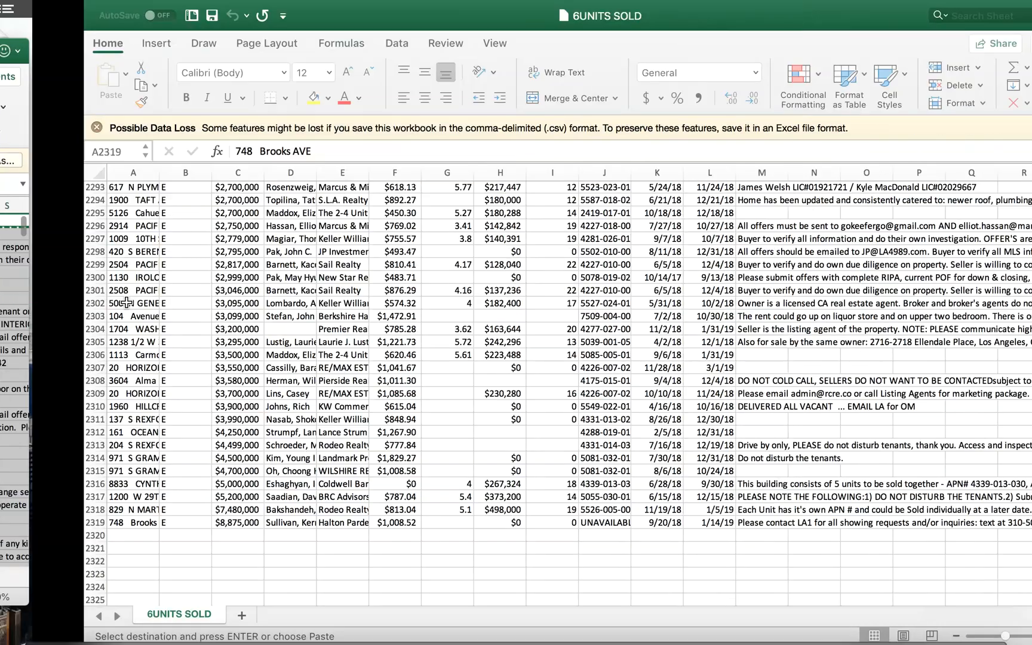
key("Down")
key("super+v")
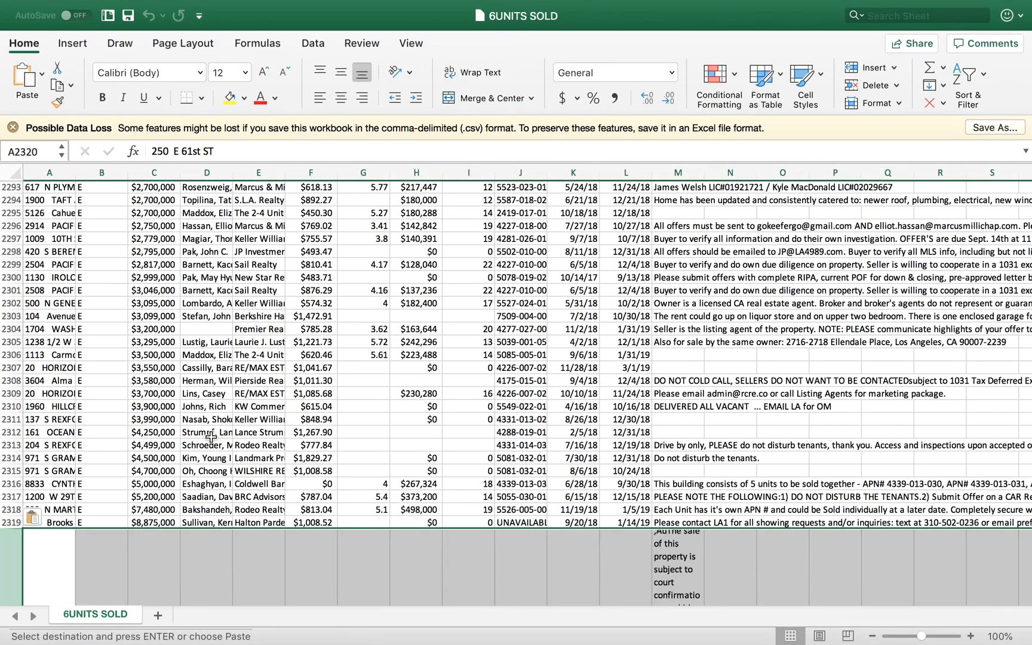
scroll(238, 422, "down", 3)
key("Return")
key("super+Down")
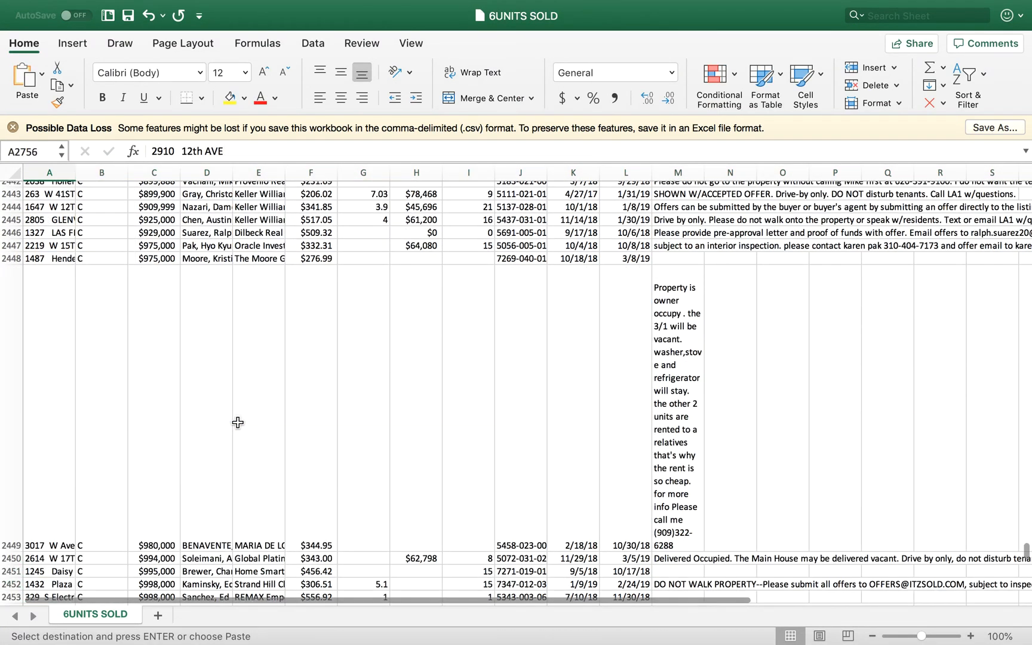
scroll(276, 353, "down", 2)
Close 4UNITS EVERYTHING ELSE without keeping the clipboard contents and delete its CSV file from Downloads.
key("ctrl+Left")
key("super+w")
left_click(460, 283)
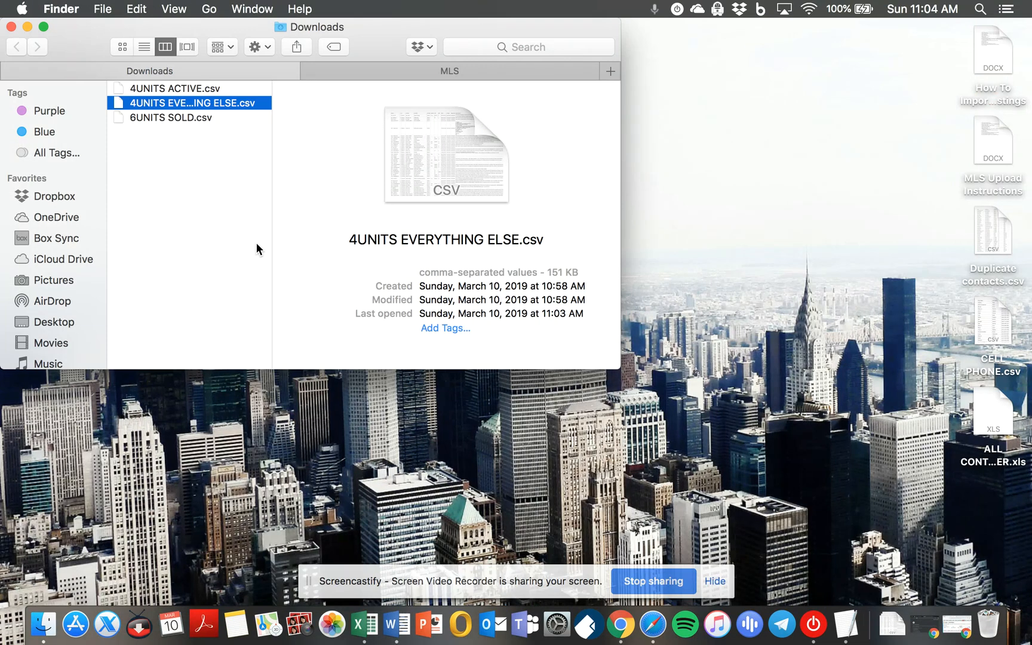
key("super+BackSpace")
Open 4UNITS ACTIVE.csv and copy all of its listing rows from row 2 down.
double_click(187, 88)
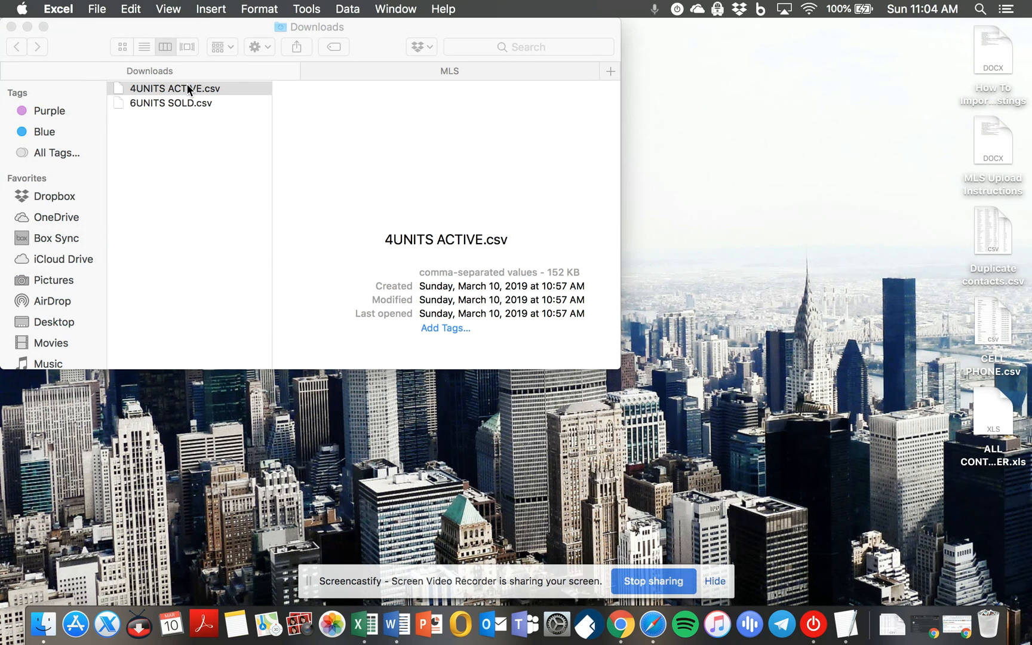
key("Down")
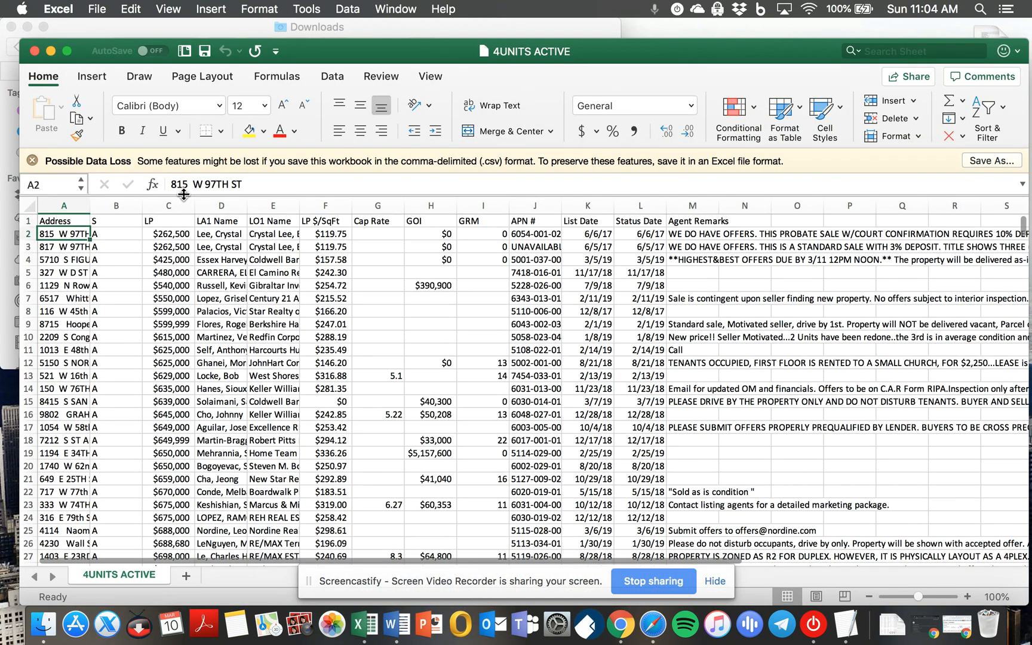
left_click(27, 235)
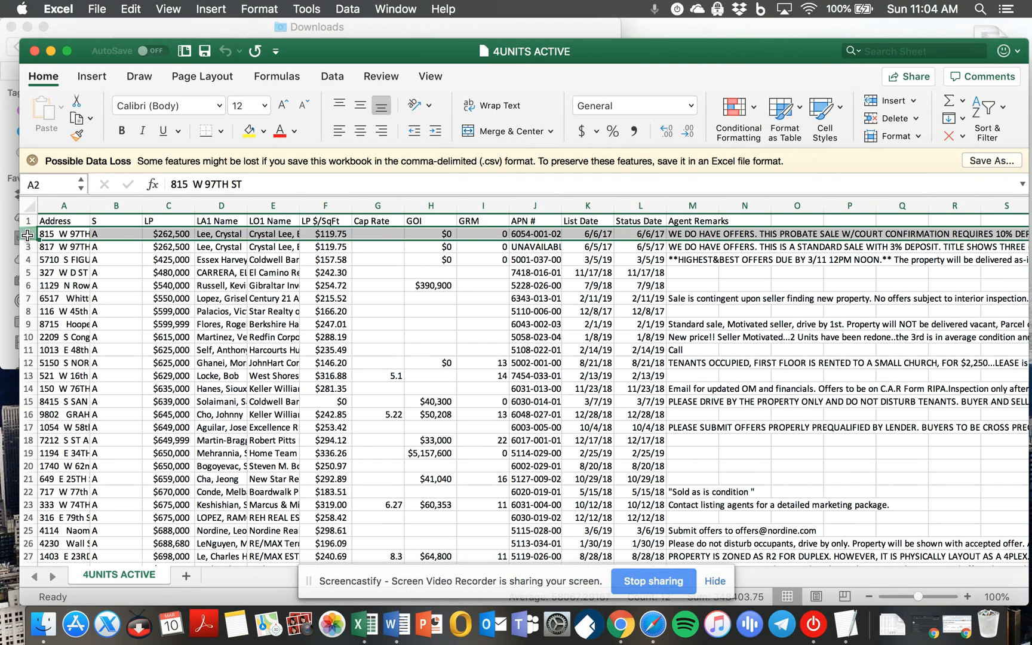
key("super+Down")
key("super+Up")
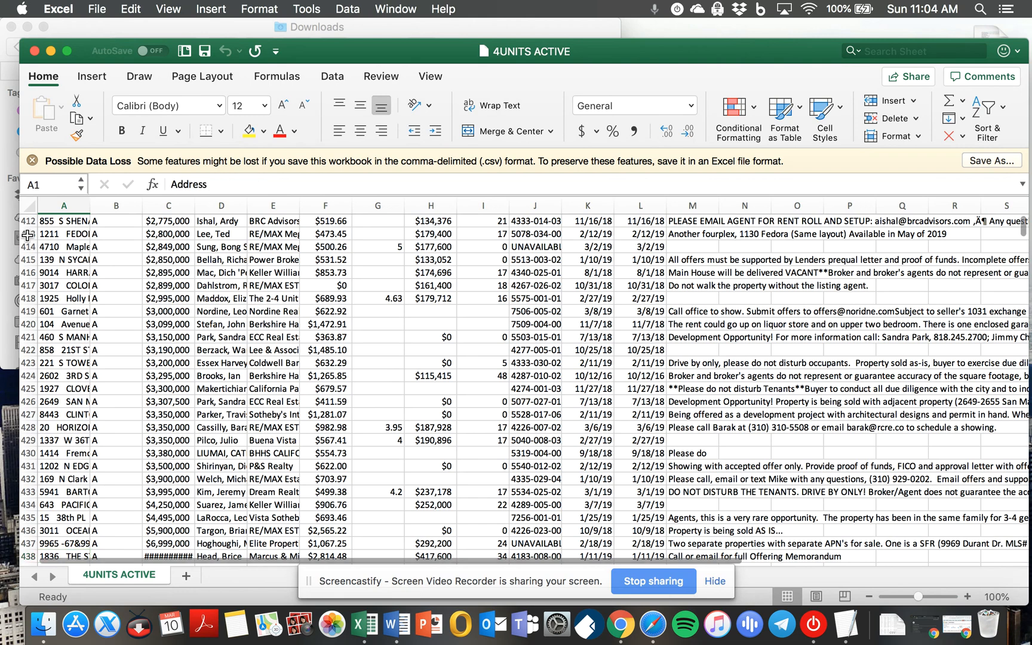
left_click(27, 236)
key("shift+super+Down")
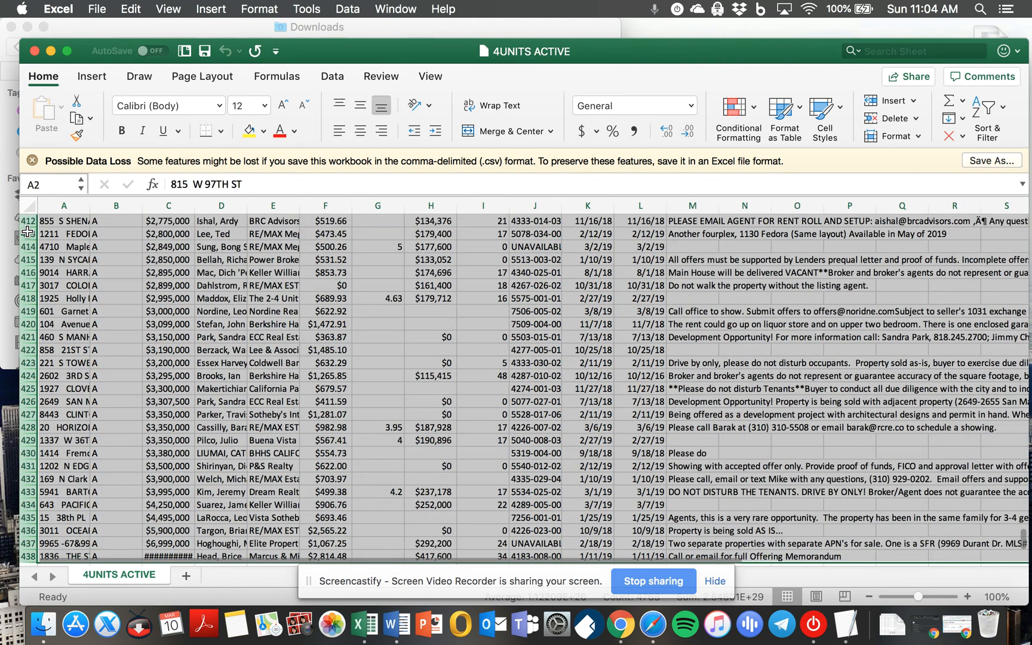
key("super+c")
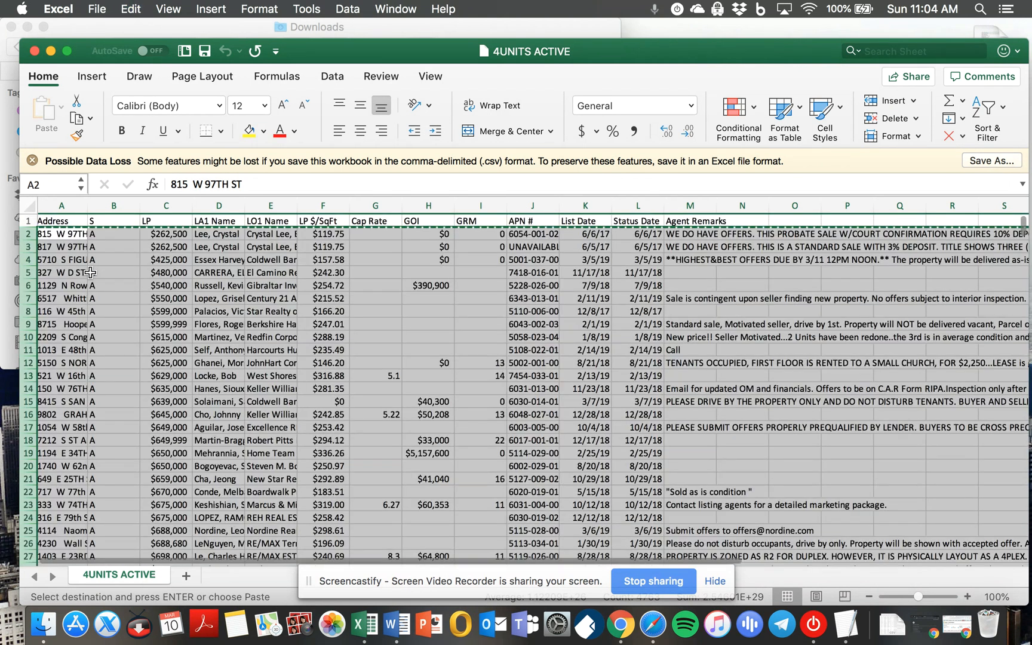
Paste the active 4-unit listings into 6UNITS SOLD starting at A2757 and go to the last pasted row.
key("ctrl+Right")
key("Down")
key("super+v")
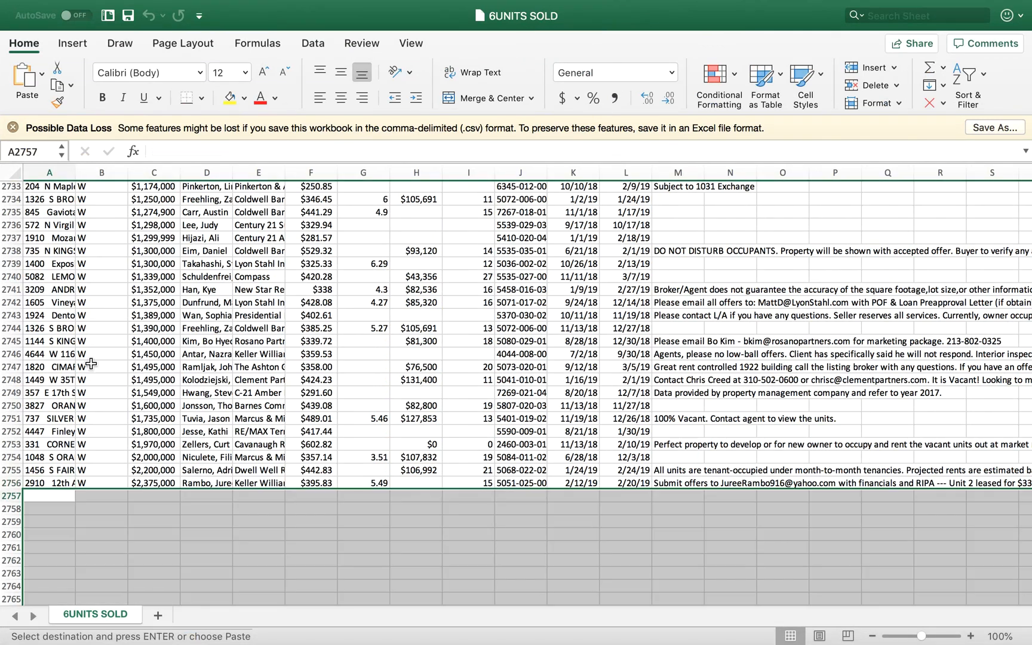
key("Down")
key("super+Down")
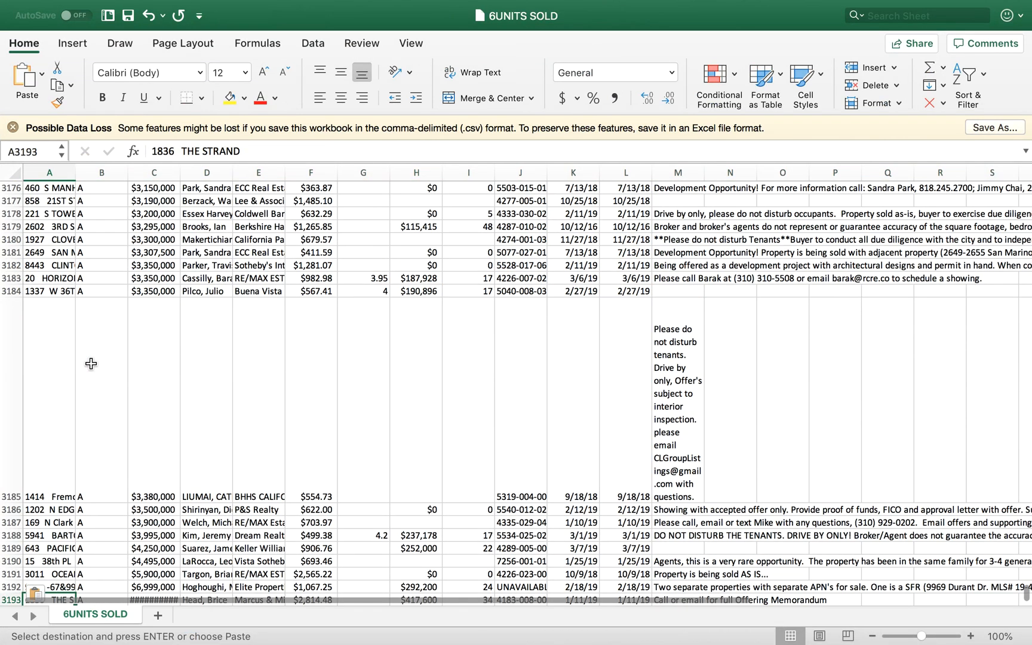
Close 4UNITS ACTIVE without keeping the clipboard contents and delete its CSV file from Downloads.
key("ctrl+Left")
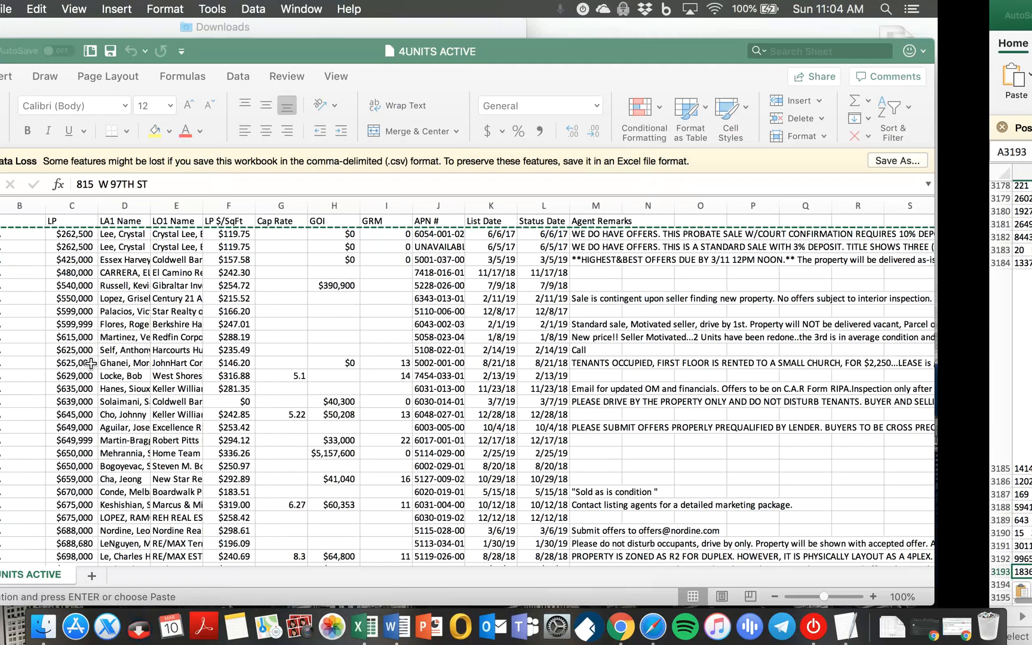
key("super+w")
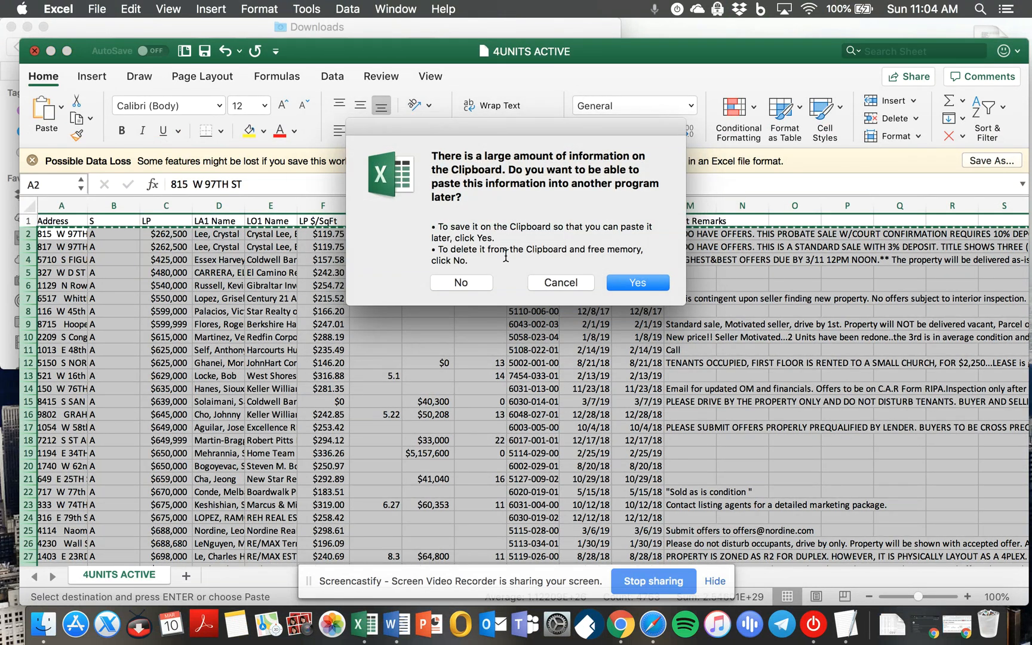
left_click(461, 283)
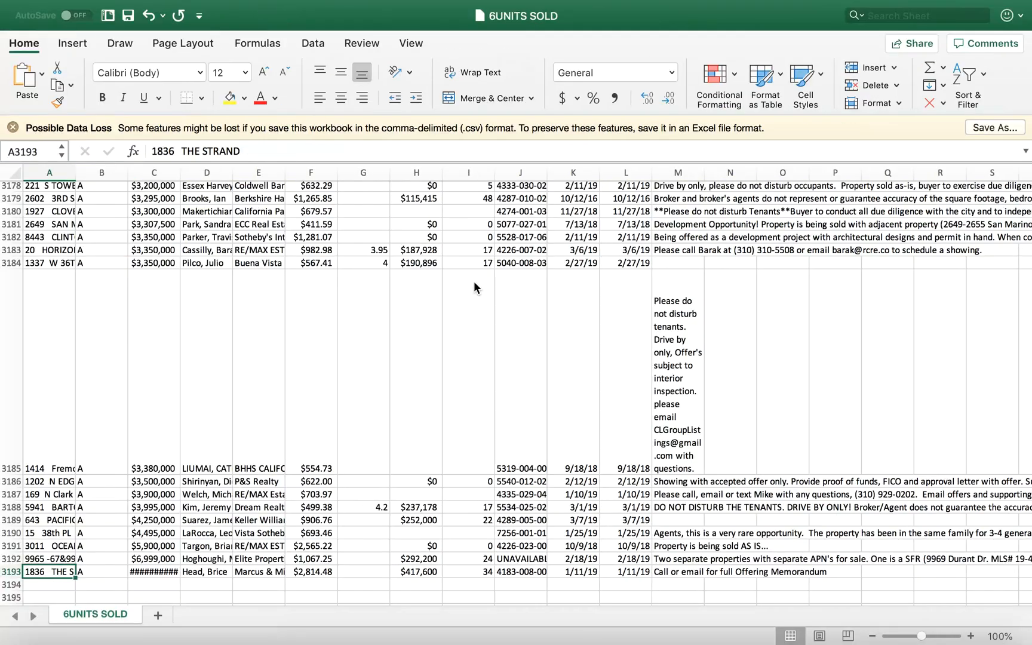
key("ctrl+Left")
key("Down")
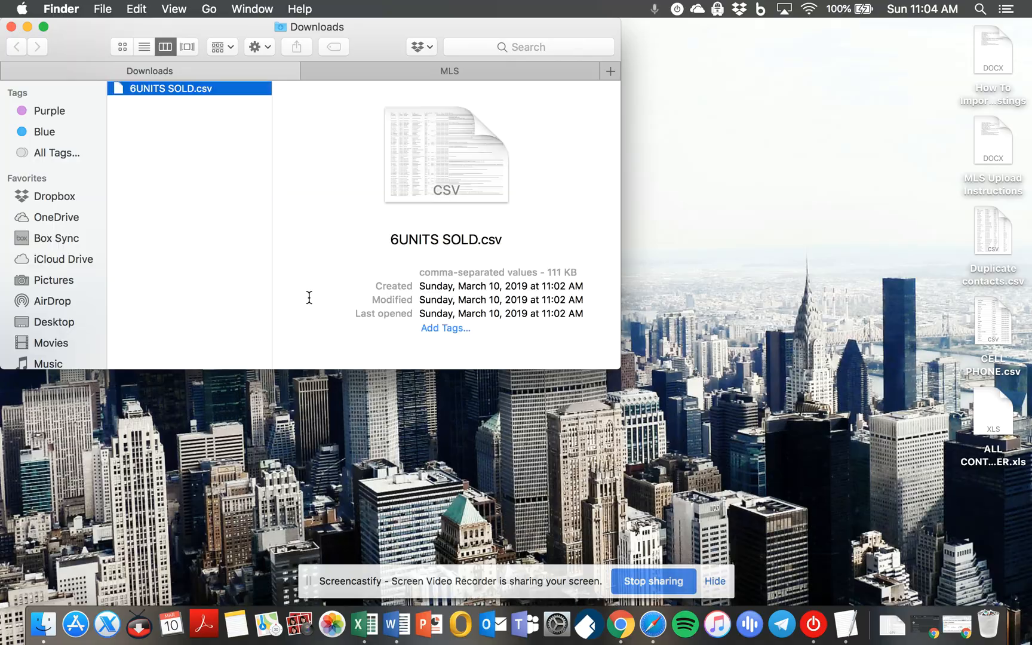
In 6UNITS SOLD, insert two blank columns before List Date and widen columns J, K and L, making L about 14.50 wide.
key("super+o")
key("ctrl+Home")
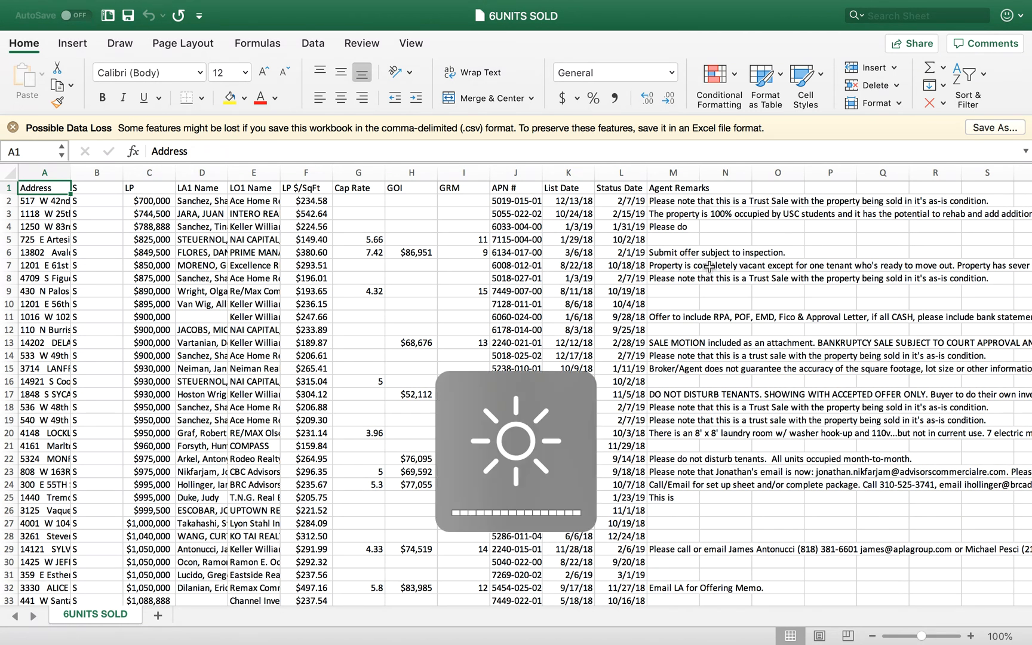
left_click(582, 173)
right_click(585, 174)
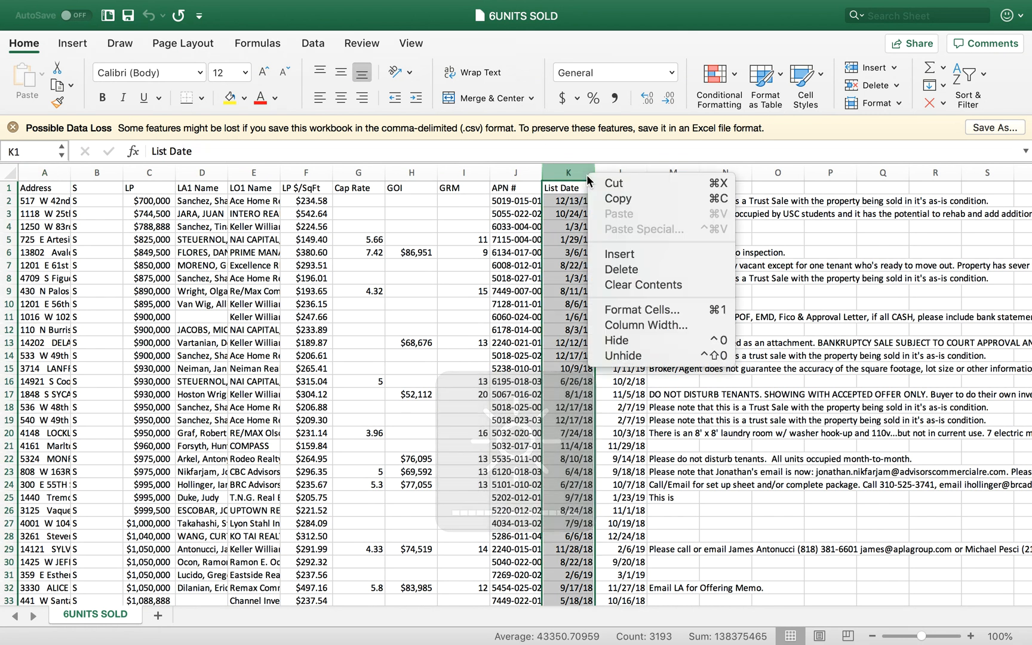
left_click(629, 247)
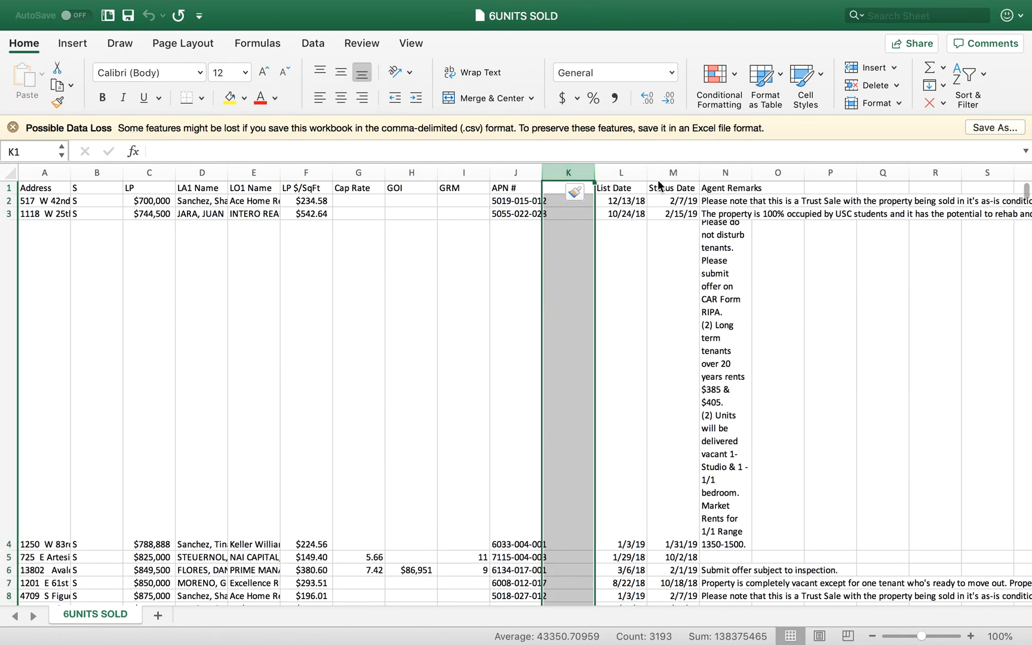
left_click(621, 173)
right_click(627, 174)
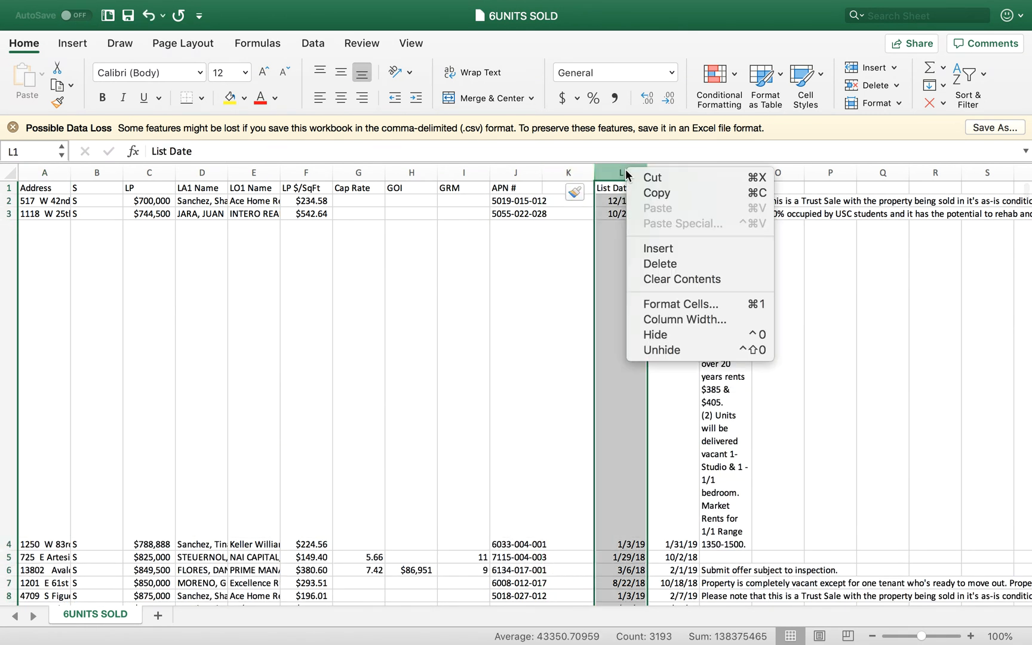
left_click(659, 248)
left_click_drag(542, 172, 733, 172)
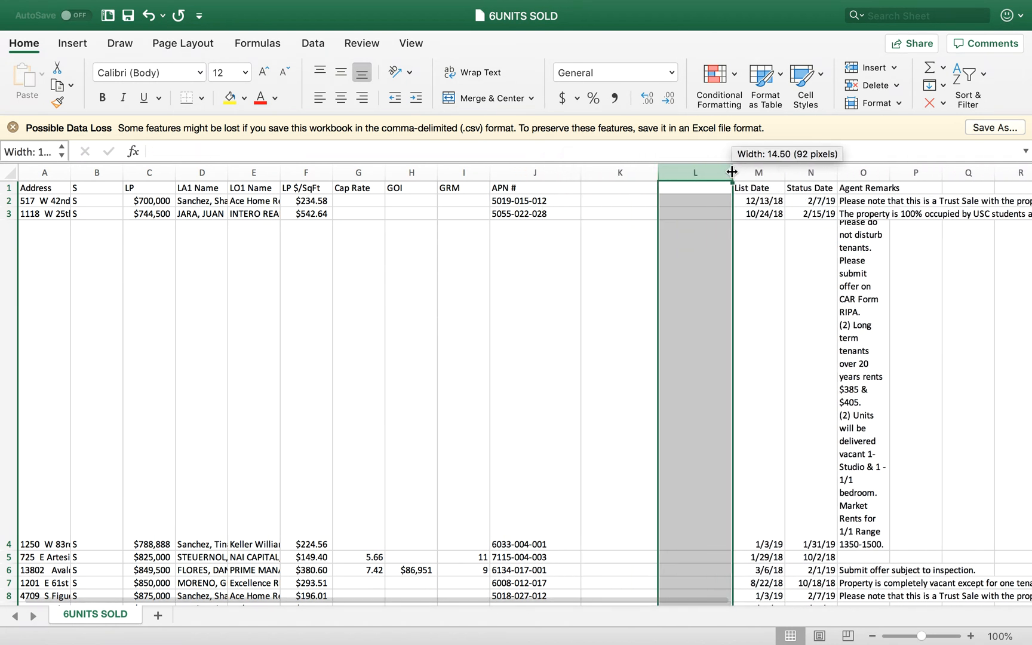
Copy the formula =REPLACE(J2,LEN(J2)-3,1,"") from the MLS Upload Instructions Word document and return to 6UNITS SOLD.
key("ctrl+Up")
left_click_drag(704, 64, 463, 66)
left_click(462, 67)
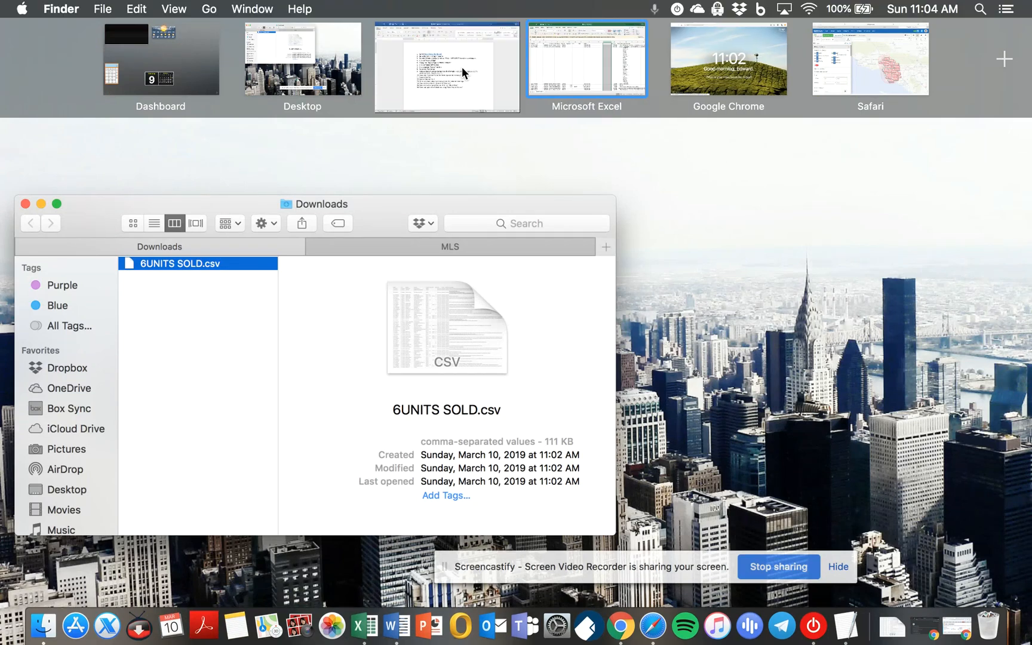
left_click_drag(734, 354, 573, 354)
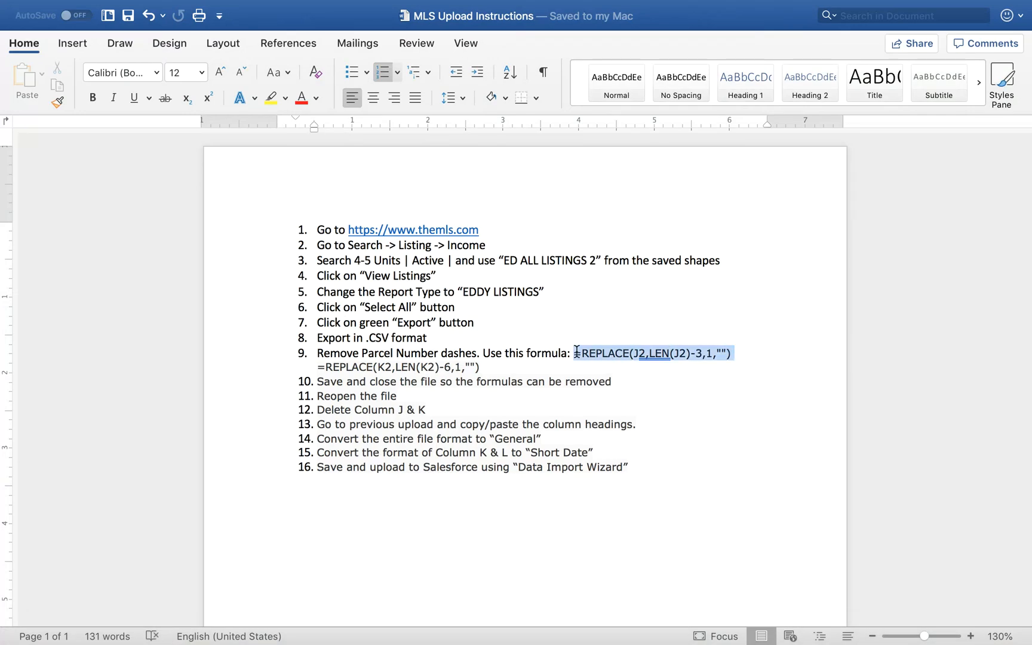
key("super+c")
key("ctrl+Right")
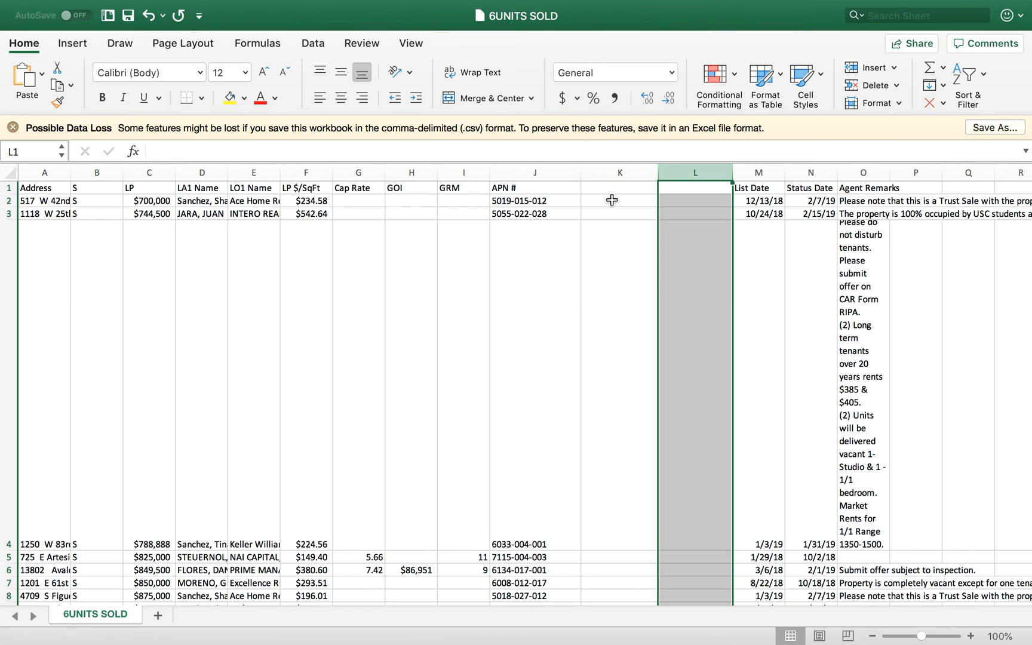
Paste =REPLACE(J2,LEN(J2)-3,1,"") into K2 and fill it down column K.
left_click(610, 203)
key("super+v")
double_click(658, 207)
With L2 selected for the result, copy =REPLACE(K2,LEN(K2)-6,1,"") from the MLS Upload Instructions document and return to 6UNITS SOLD.
left_click(682, 200)
key("ctrl+Left")
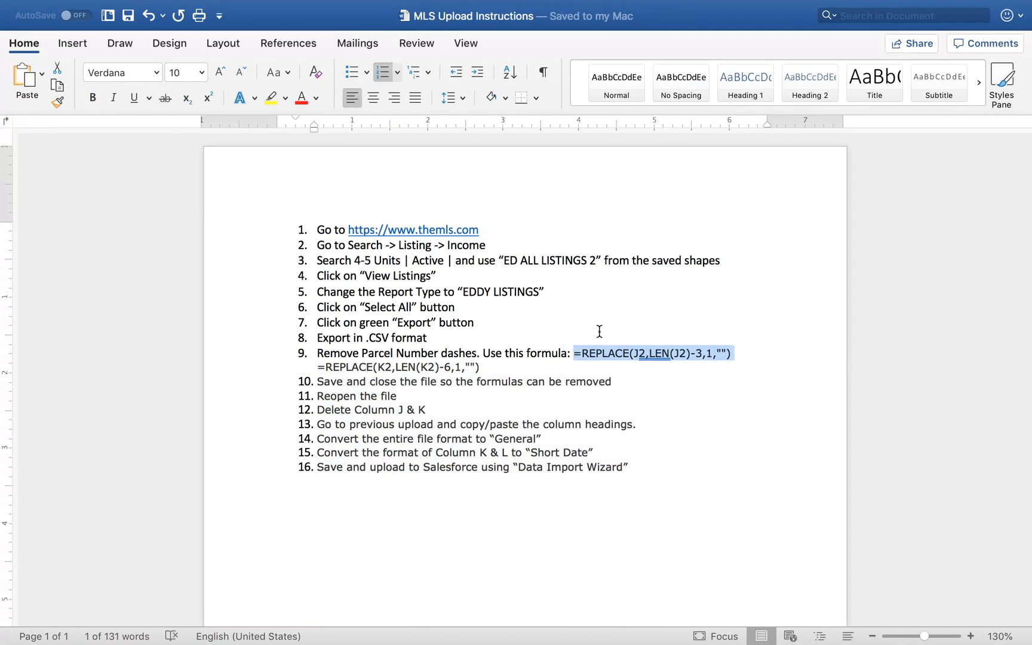
left_click_drag(484, 369, 357, 372)
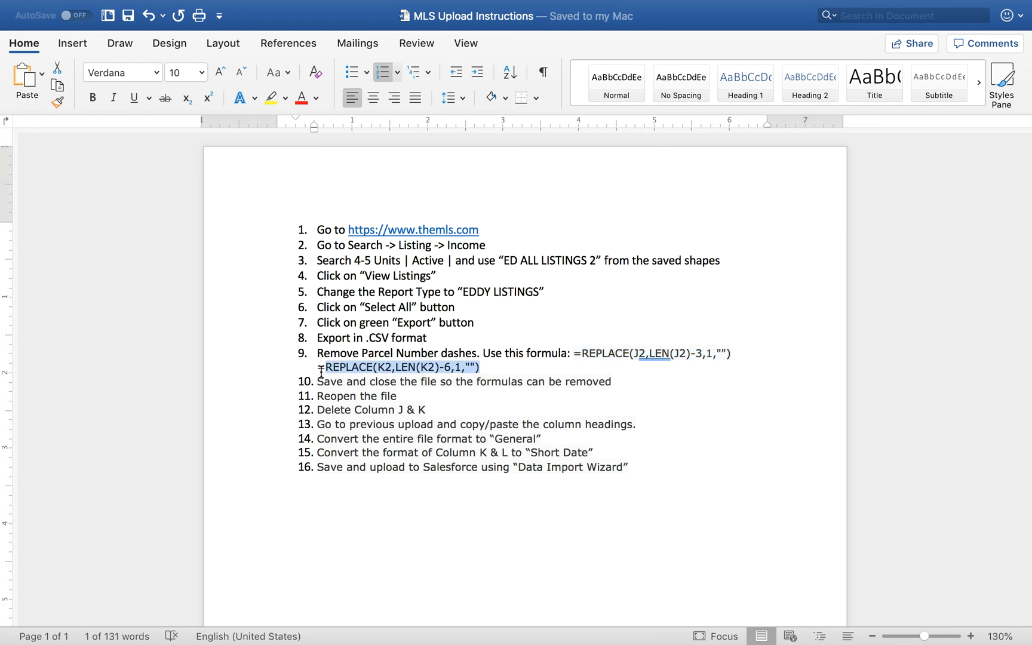
left_click(401, 357)
left_click_drag(481, 366, 319, 371)
key("super+Tab")
Paste =REPLACE(K2,LEN(K2)-6,1,"") into L2, fill it down column L, and open the formula in L3.
key("super+v")
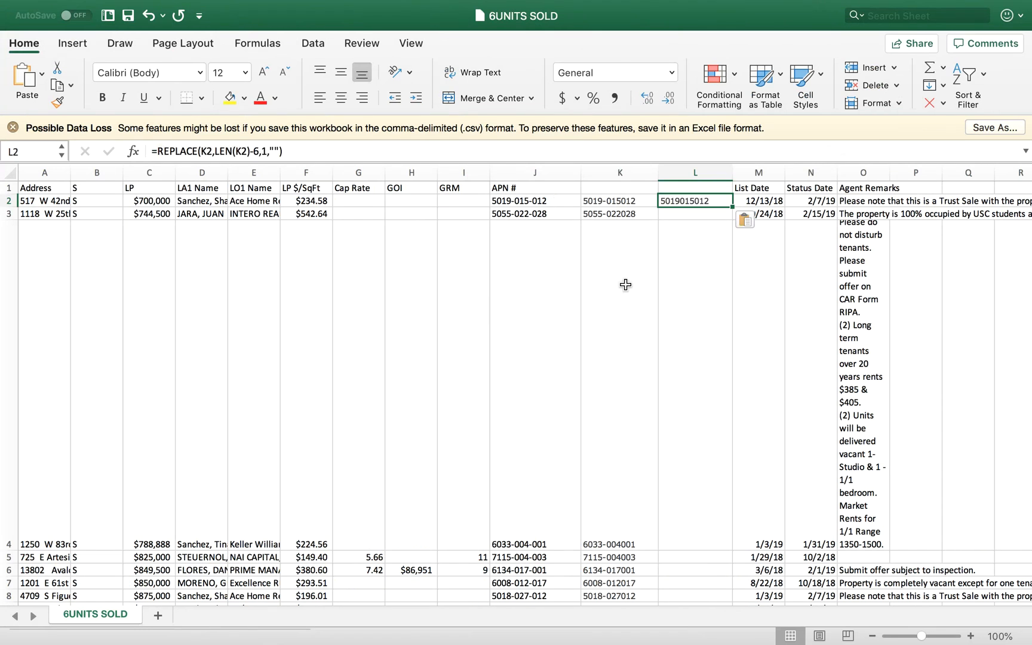
double_click(731, 209)
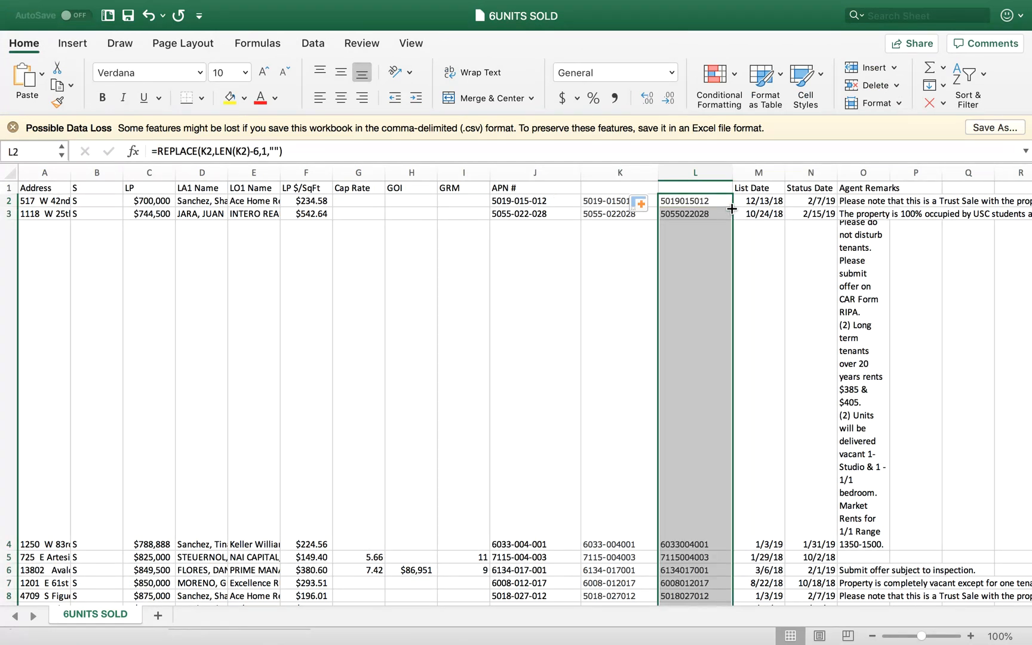
left_click(699, 213)
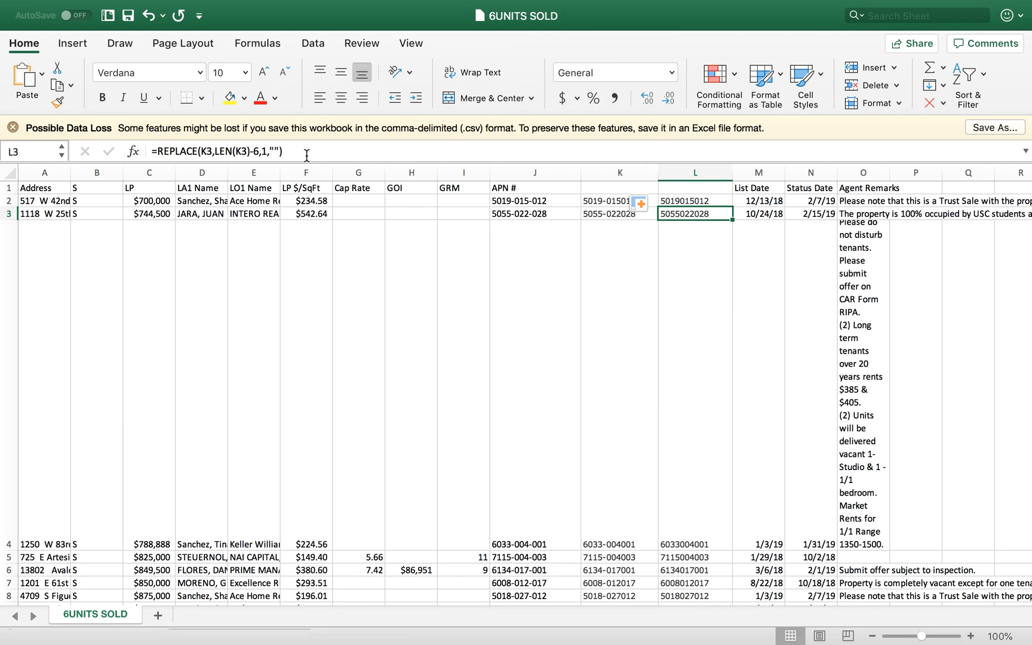
left_click(305, 150)
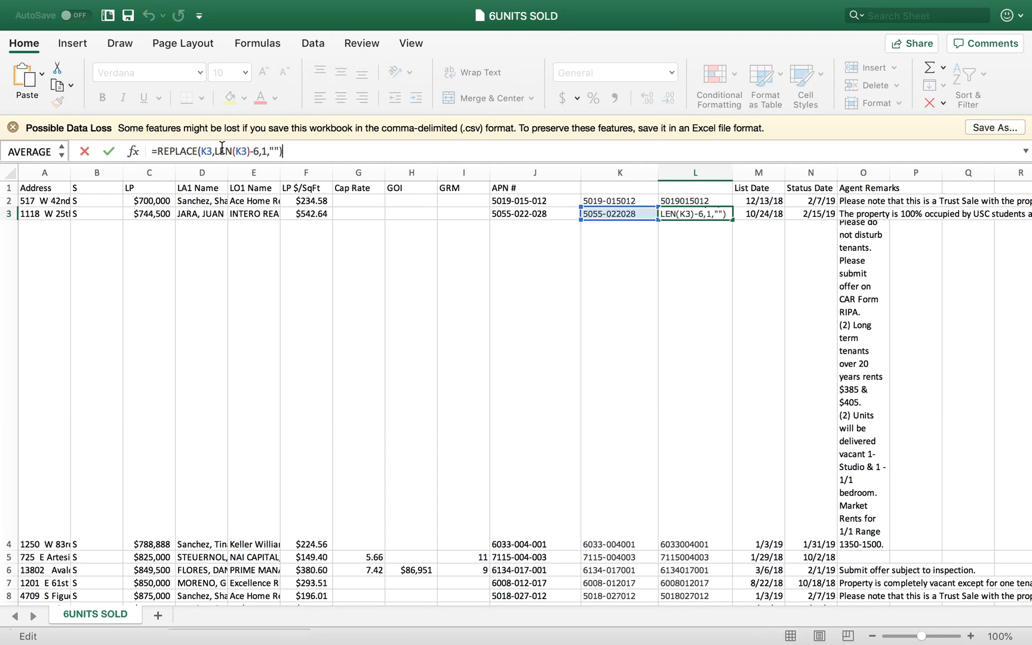
Commit the unchanged formula in L3 and save the 6UNITS SOLD workbook.
key("Return")
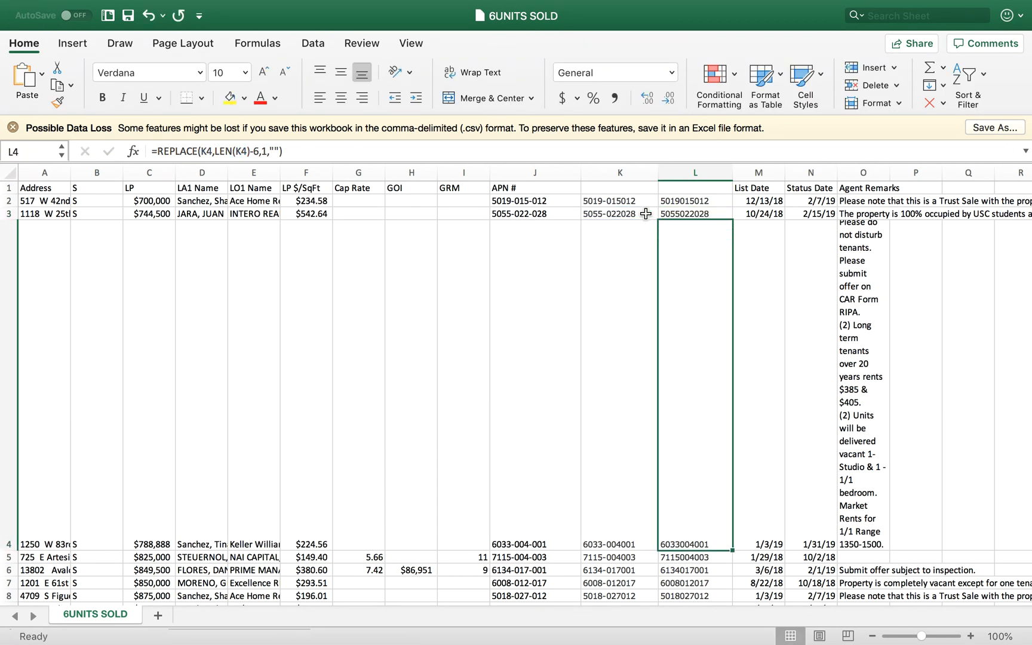
left_click(624, 189)
key("super+s")
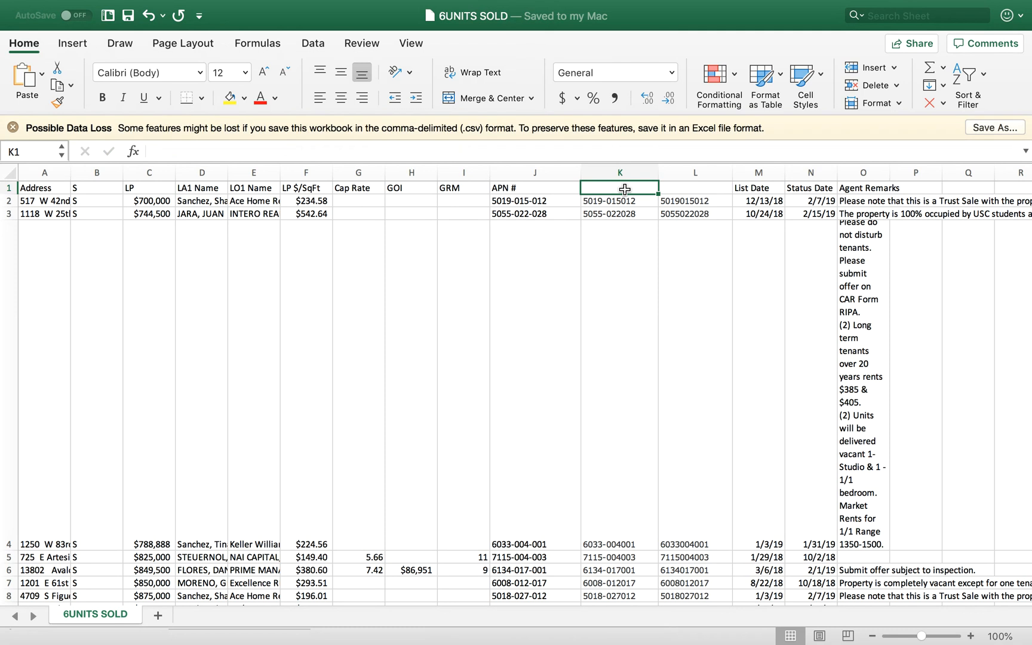
In Finder's Downloads folder, rename 6UNITS SOLD.csv as COMBINED UPLOAD and open the renamed file in Excel.
key("ctrl+Left")
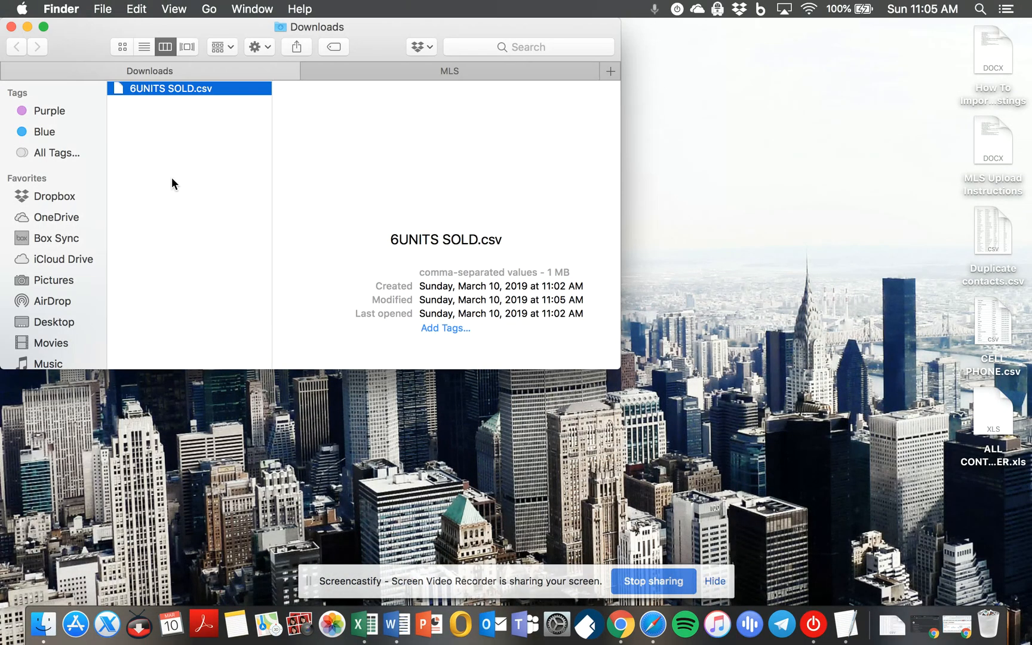
key("Return")
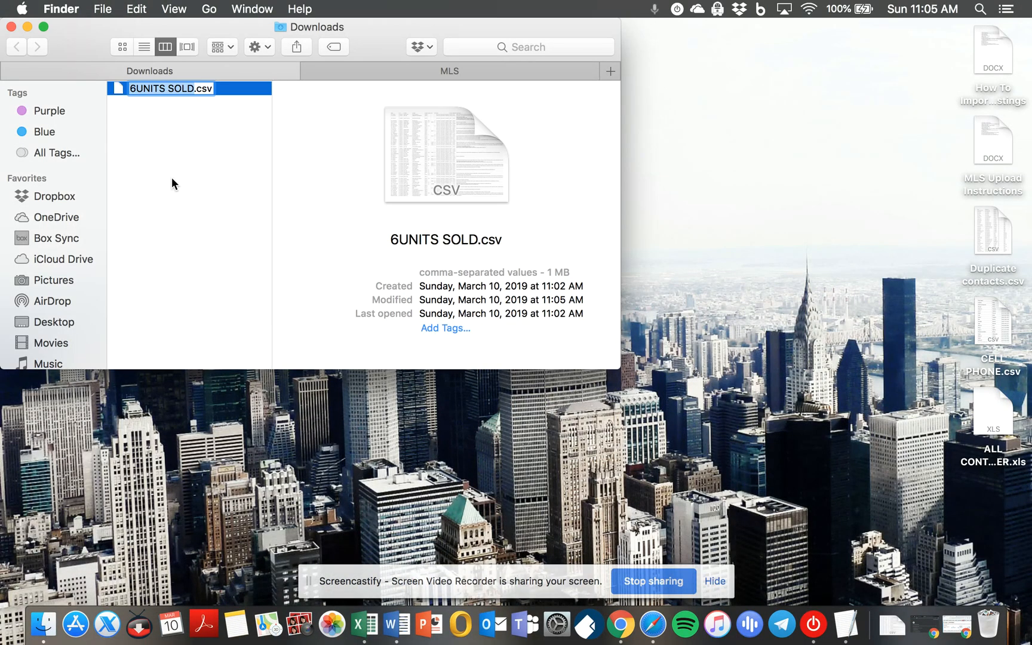
type("COMBINED UPL")
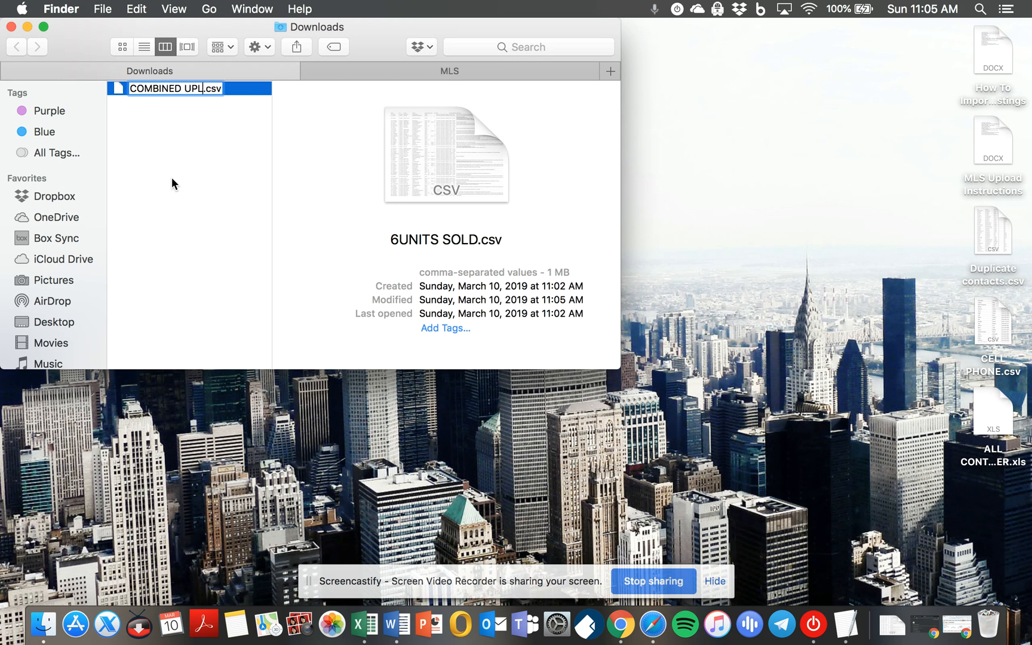
type("OAD")
key("Return")
double_click(160, 88)
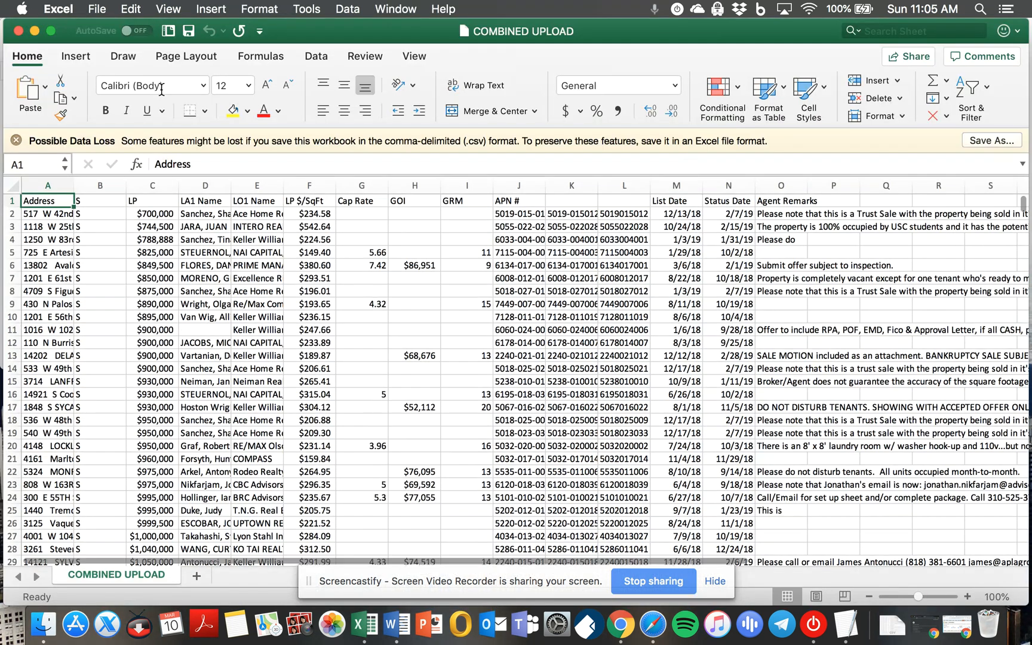
Delete columns J and K, the original APN # and the partly stripped numbers, and show the workbook full screen.
left_click(602, 218)
left_click_drag(572, 185, 519, 186)
right_click(519, 186)
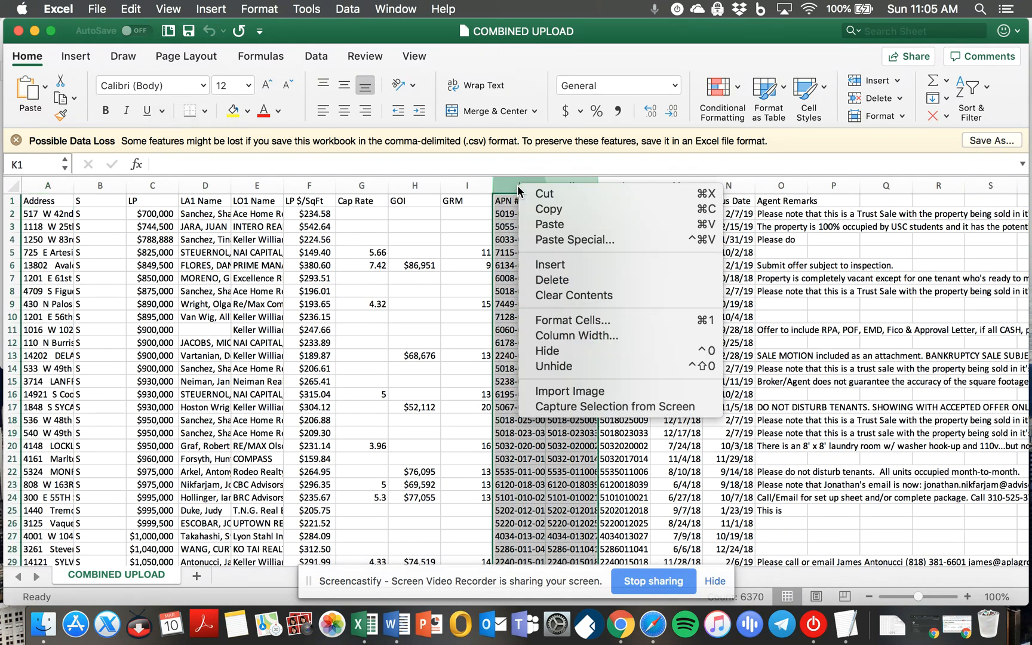
left_click(559, 279)
key("ctrl+super+f")
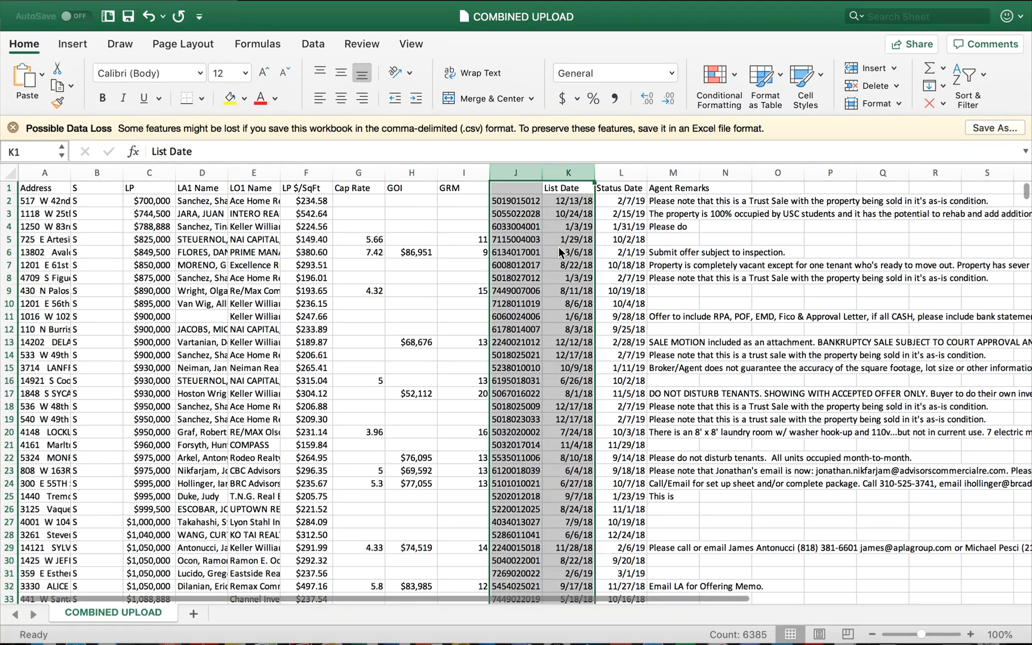
left_click(566, 232)
In Finder's Dropbox MLS folder, rename the existing COMBINED UPLOAD.csv as COMBINED UPLOAD2 and open it in Excel.
key("ctrl+Left")
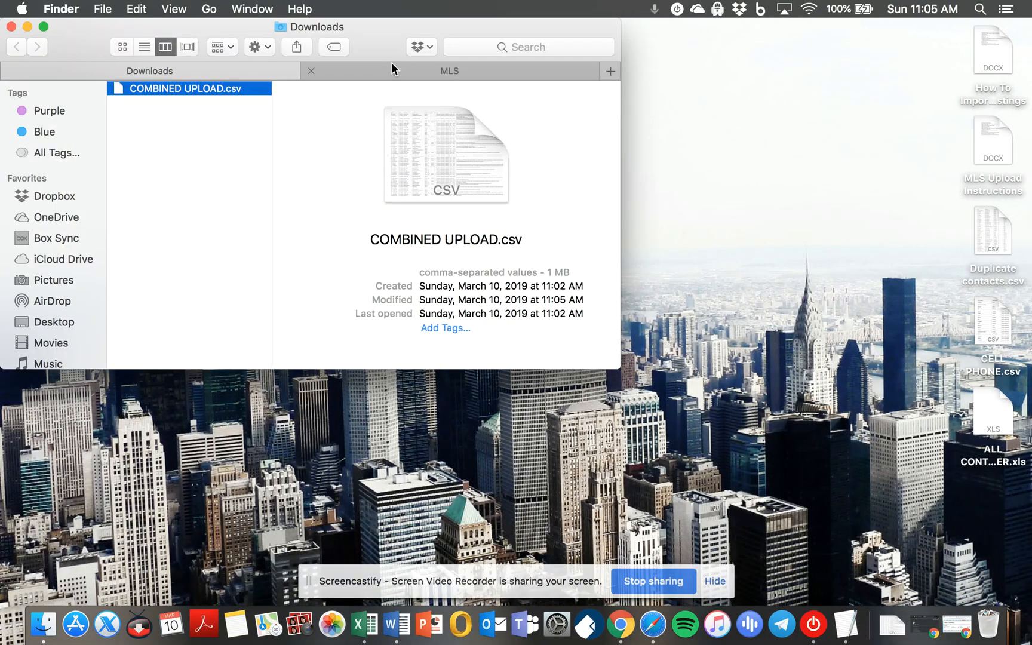
left_click(391, 64)
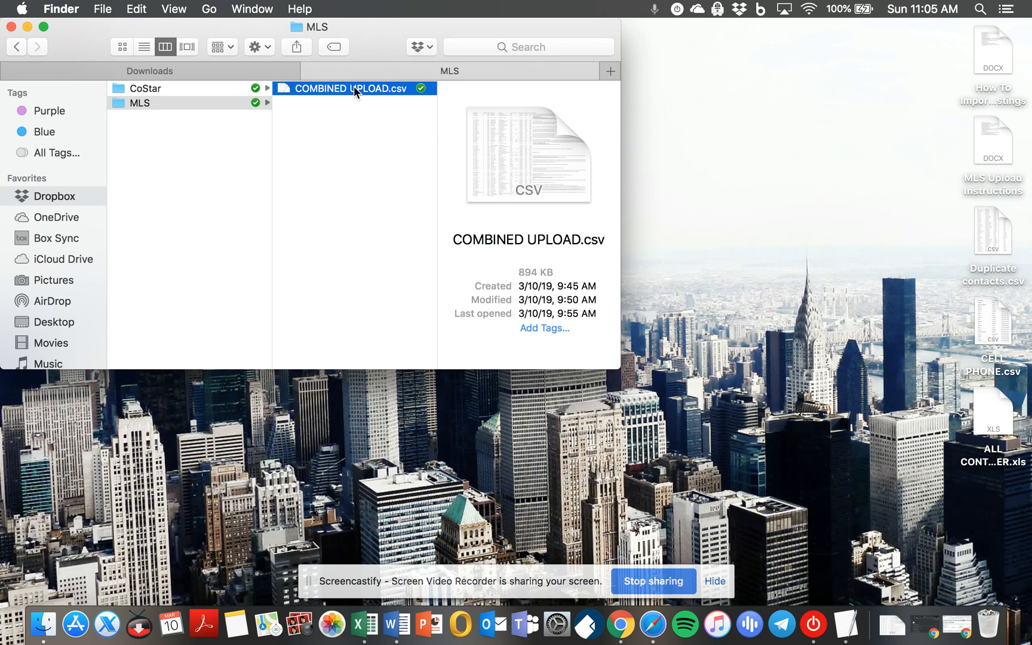
left_click(250, 76)
left_click(365, 70)
key("ctrl+Right")
key("ctrl+Left")
key("Return")
key("Right")
type("2")
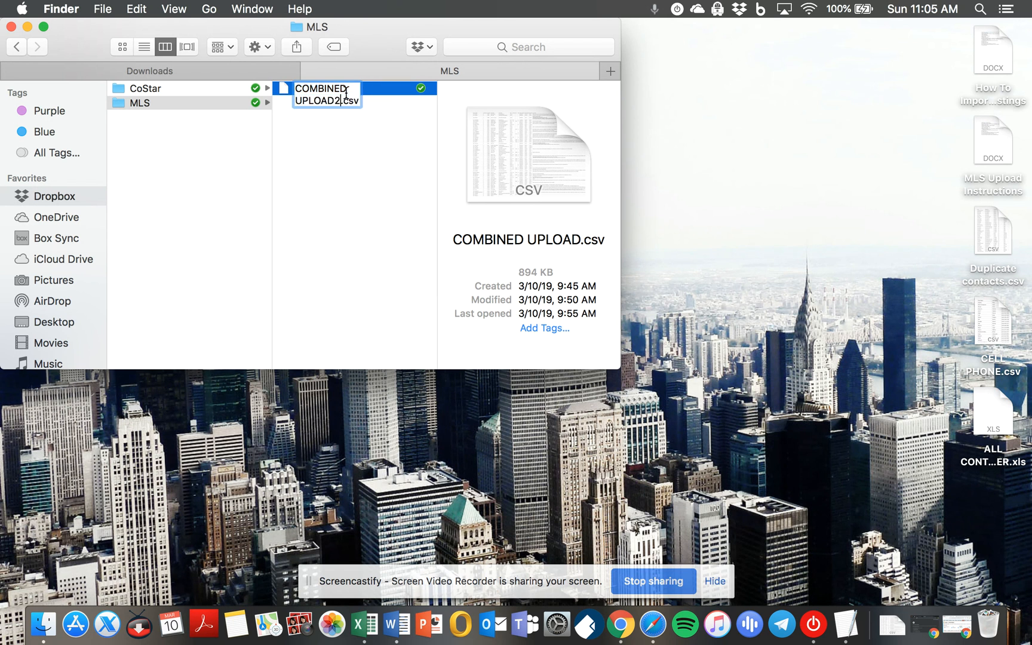
key("Return")
double_click(343, 88)
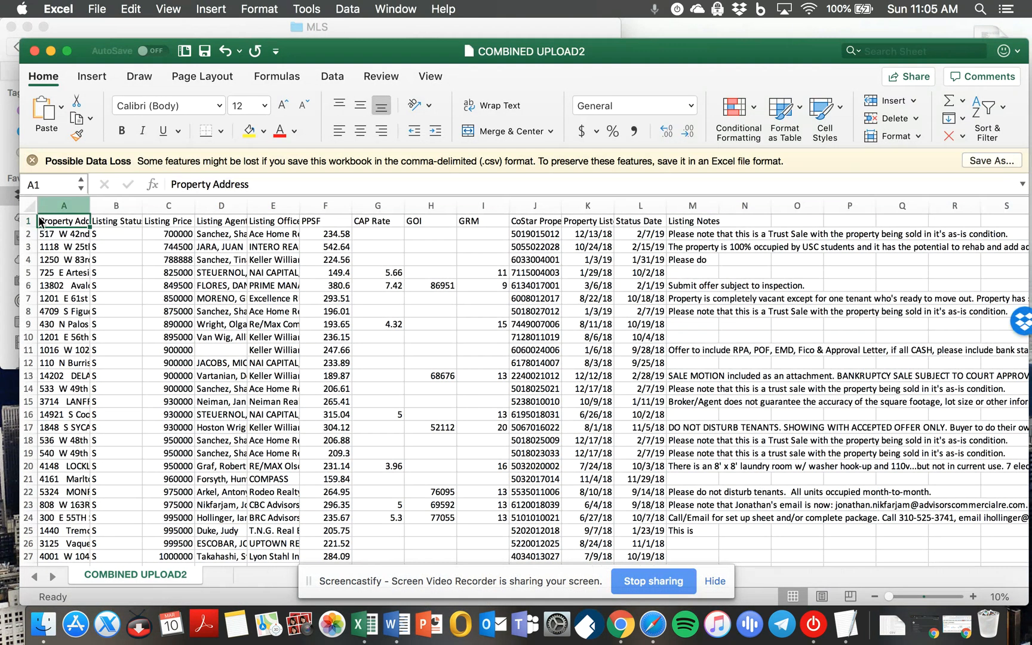
Copy header row 1 of COMBINED UPLOAD2 and paste it over row 1 of COMBINED UPLOAD.
left_click(27, 220)
key("super+c")
key("ctrl+Right")
left_click(7, 188)
key("super+v")
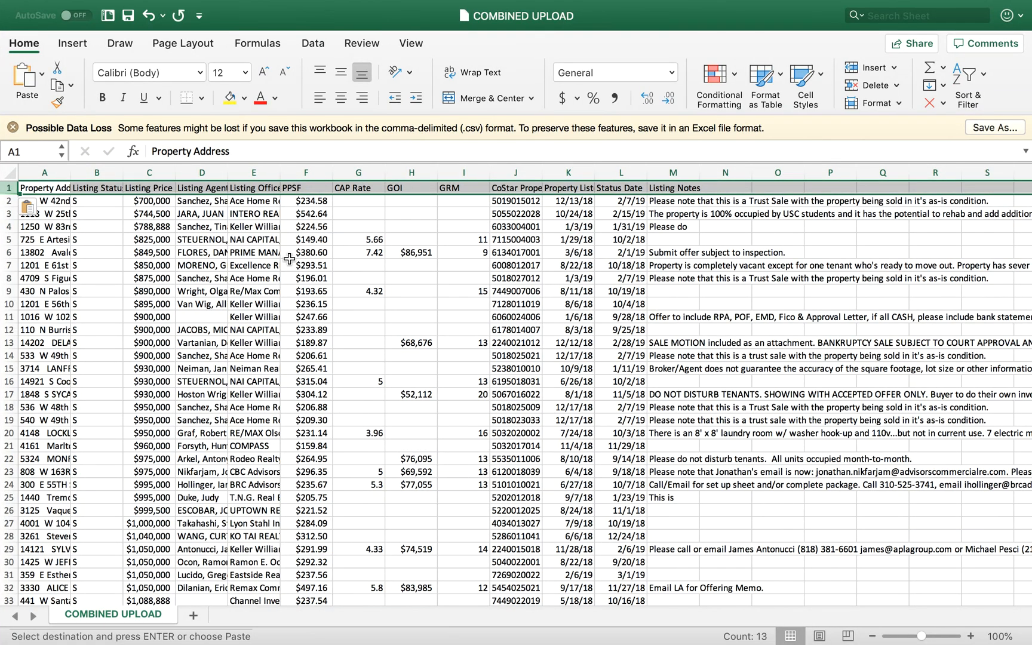
Close the COMBINED UPLOAD2 workbook and return to COMBINED UPLOAD.
key("ctrl+Left")
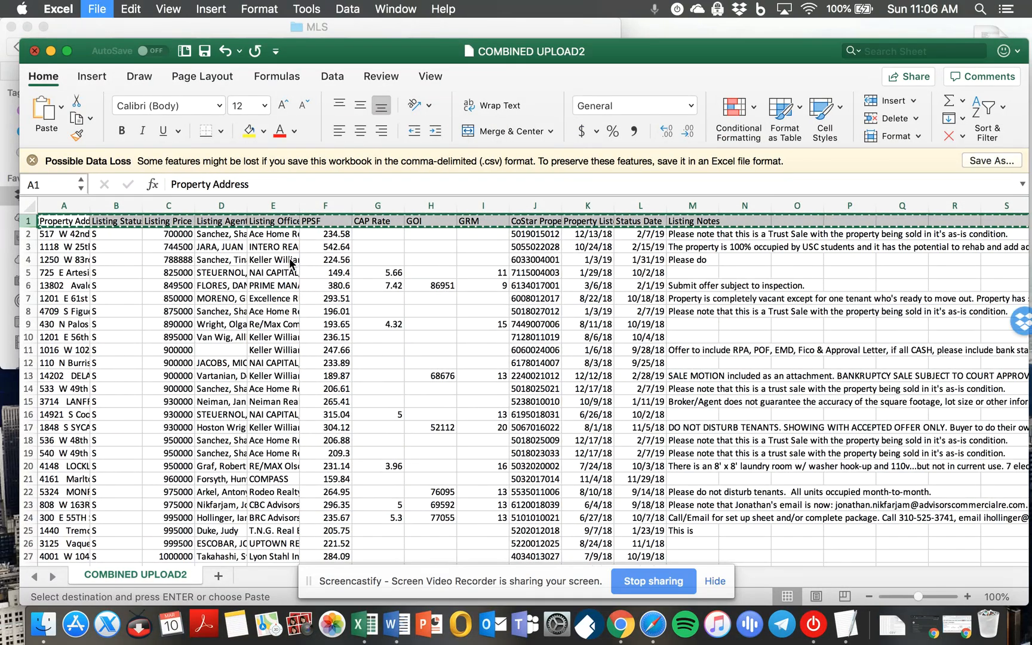
key("super+w")
left_click(482, 285)
key("ctrl+Right")
key("ctrl+Right")
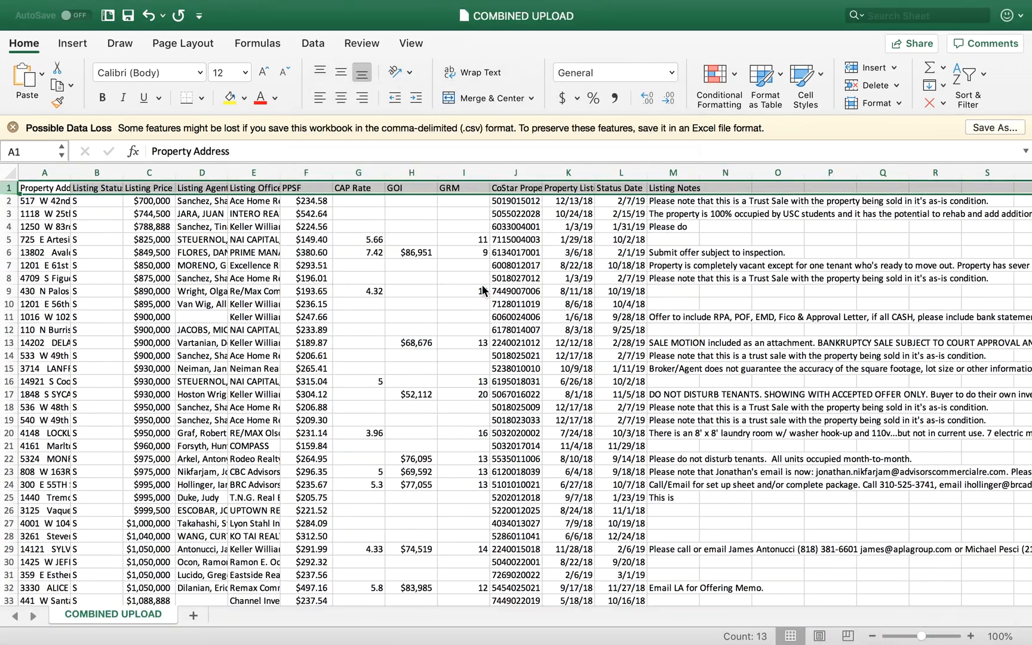
key("ctrl+Left")
Widen column J to fit the full CoStar Property ID header.
left_click(548, 239)
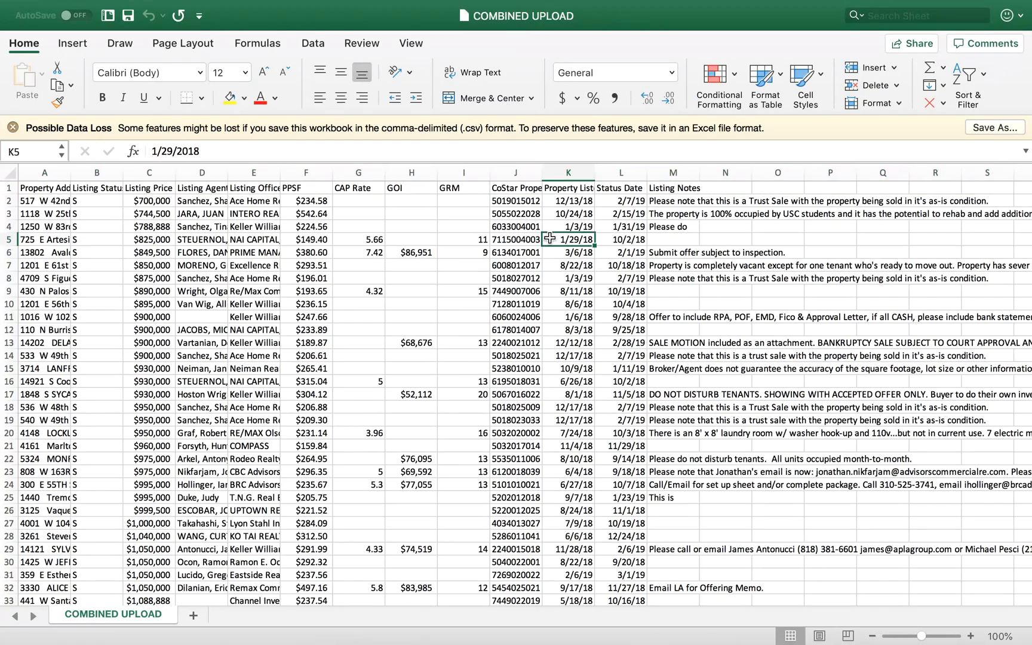
left_click_drag(540, 173, 572, 172)
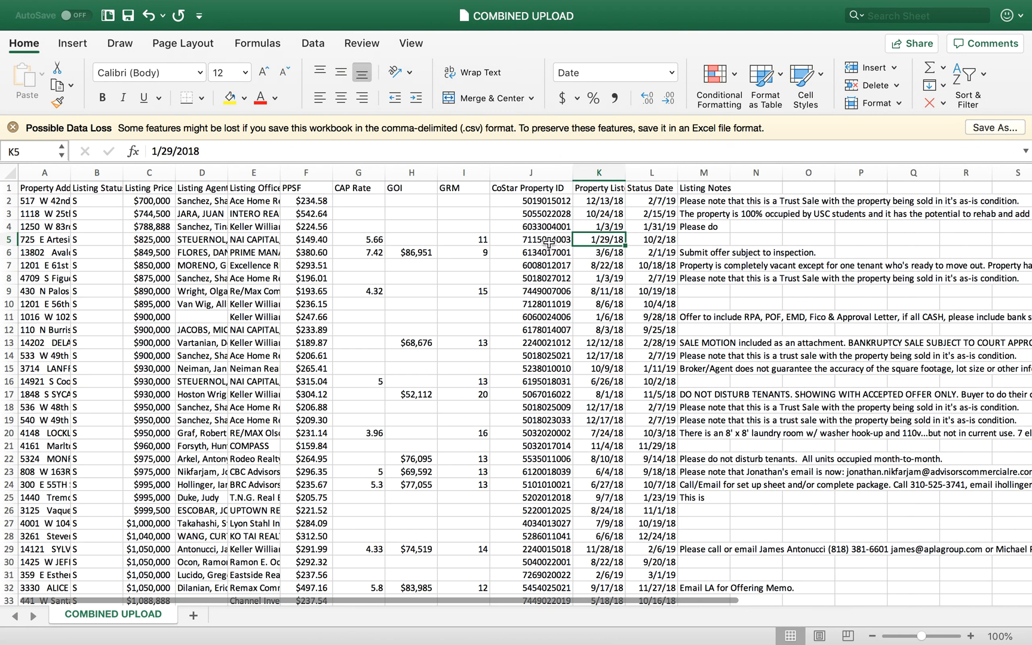
left_click(297, 226)
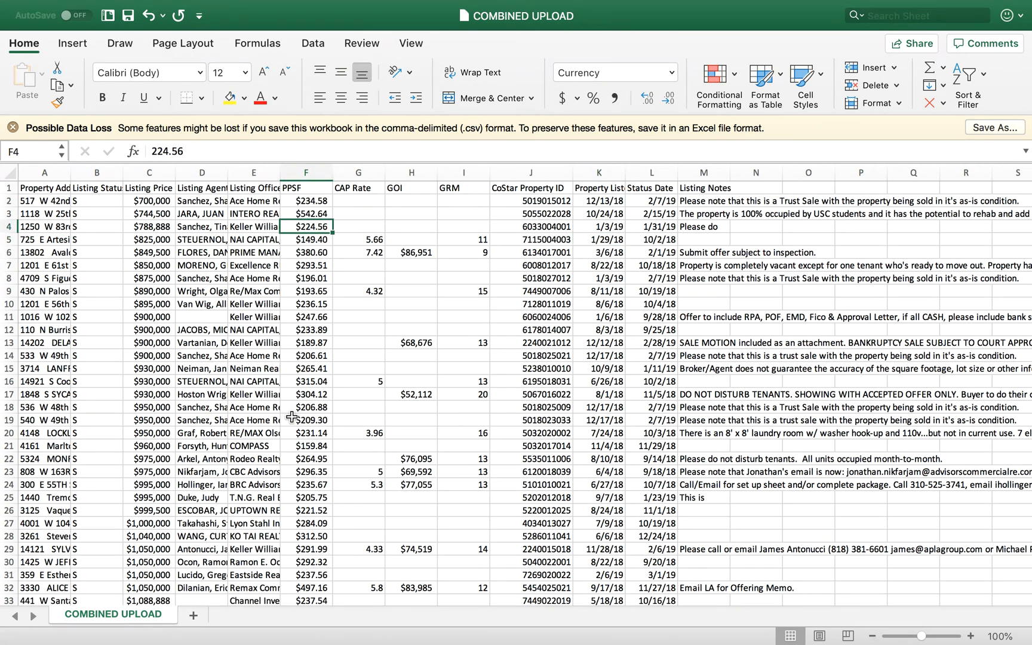
left_click(296, 318)
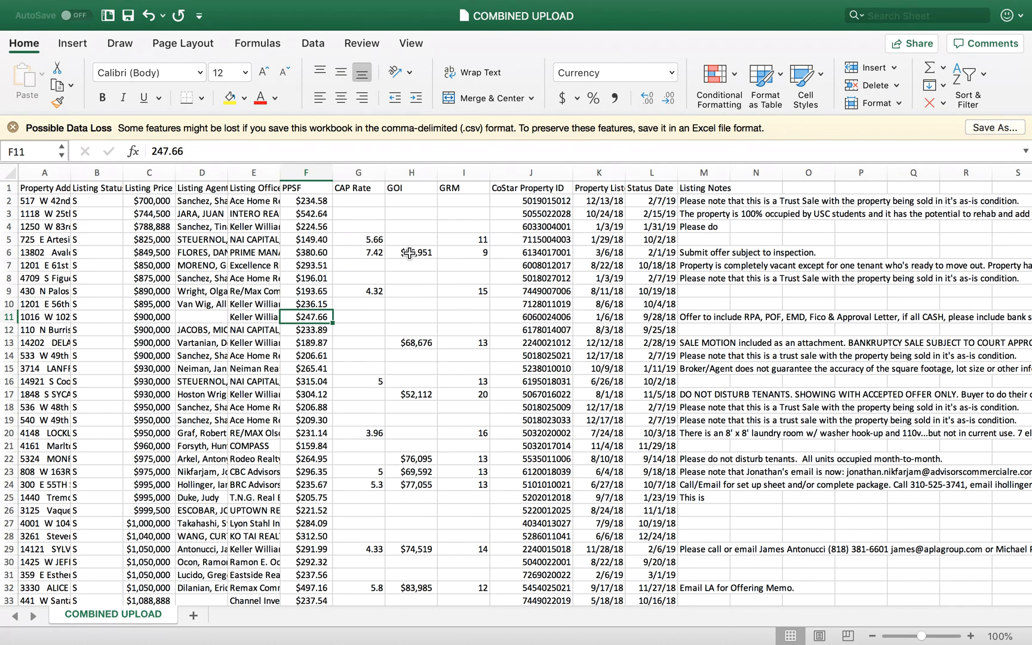
Select all the data in COMBINED UPLOAD and set its number format to General.
key("super+a")
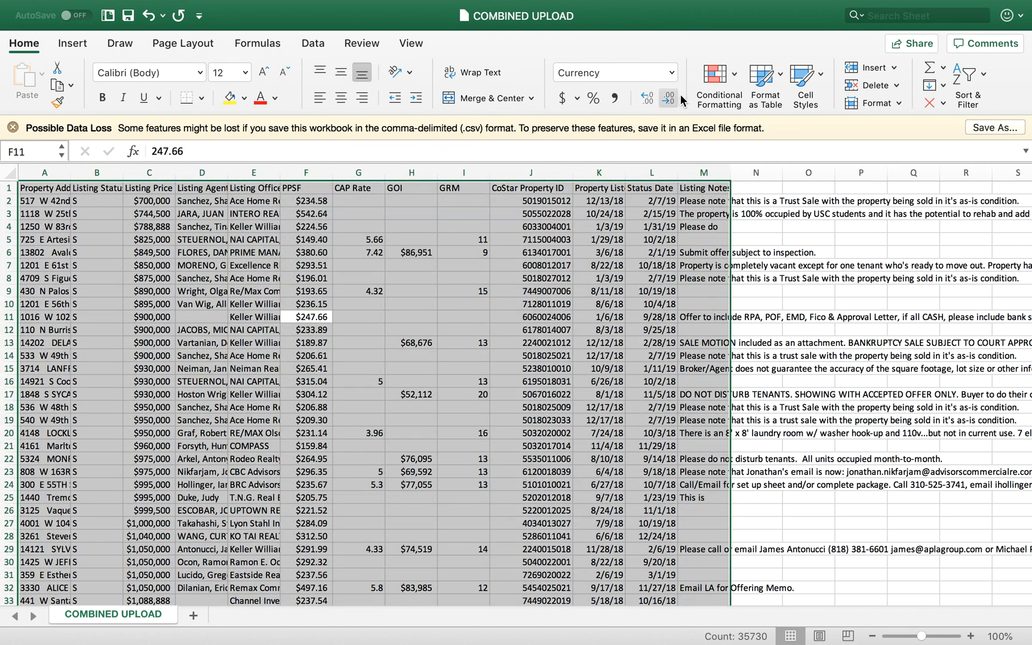
left_click(672, 73)
left_click(640, 101)
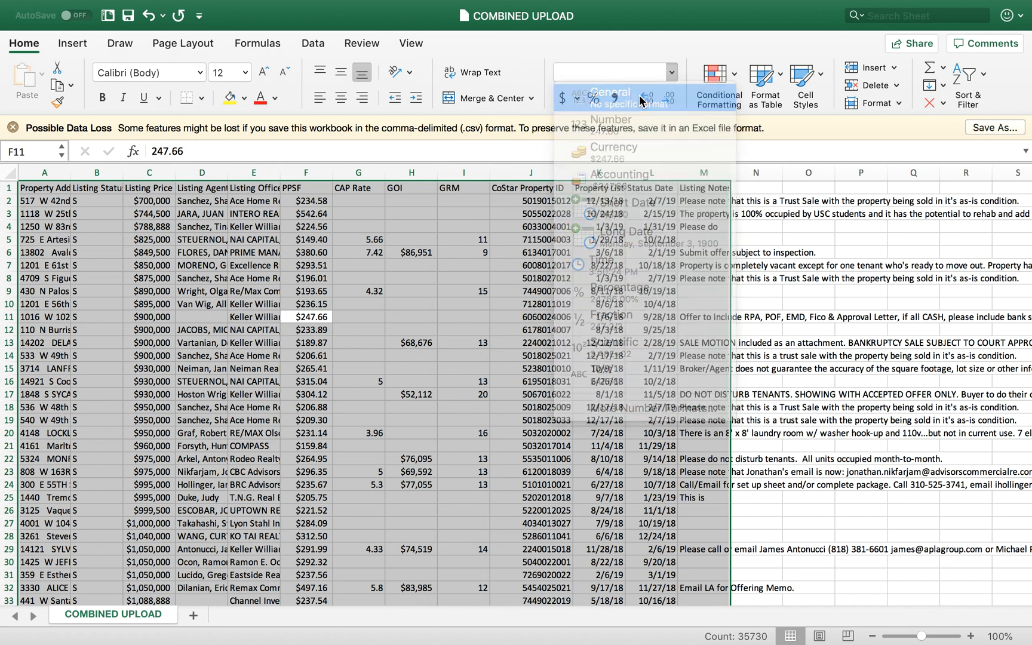
Format the Property Listed and Status Date columns, K and L, as Short Date and widen the Listing Notes column.
left_click_drag(605, 171, 651, 172)
left_click(670, 72)
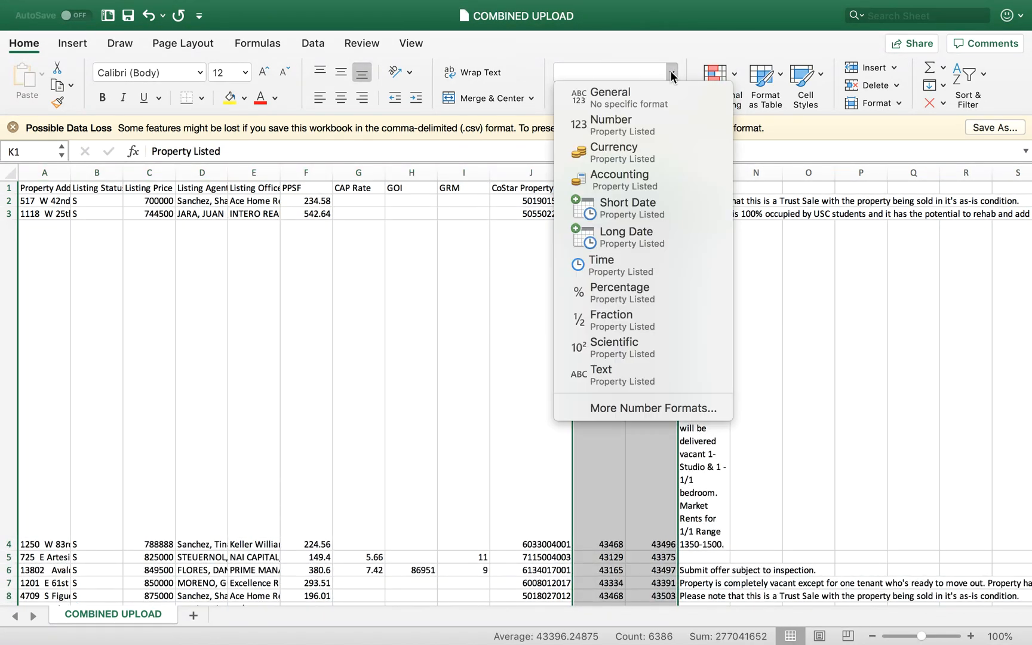
left_click(653, 205)
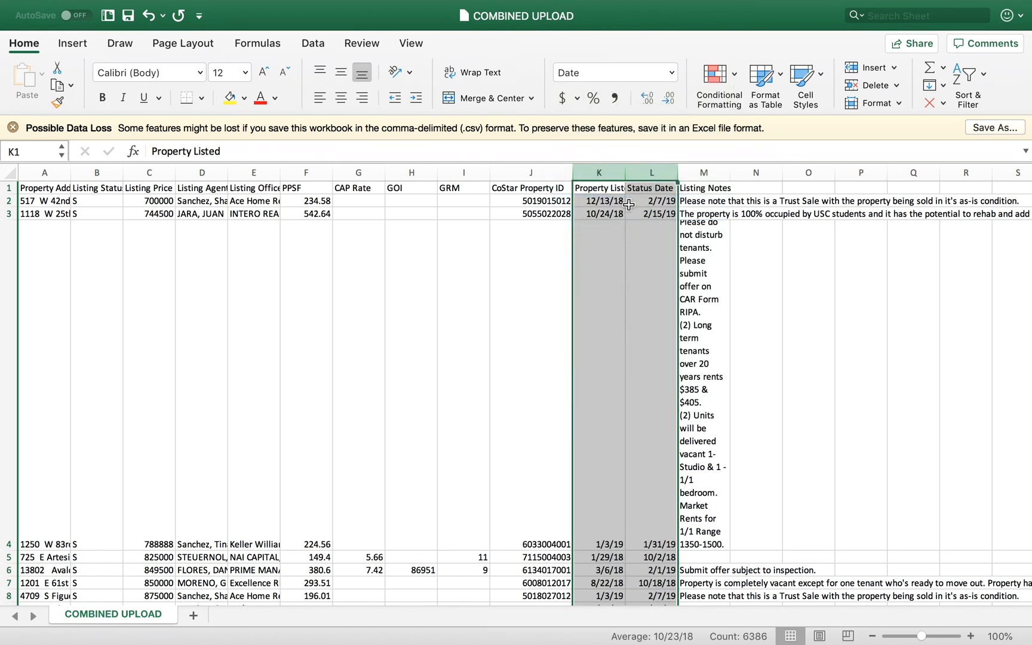
left_click(614, 209)
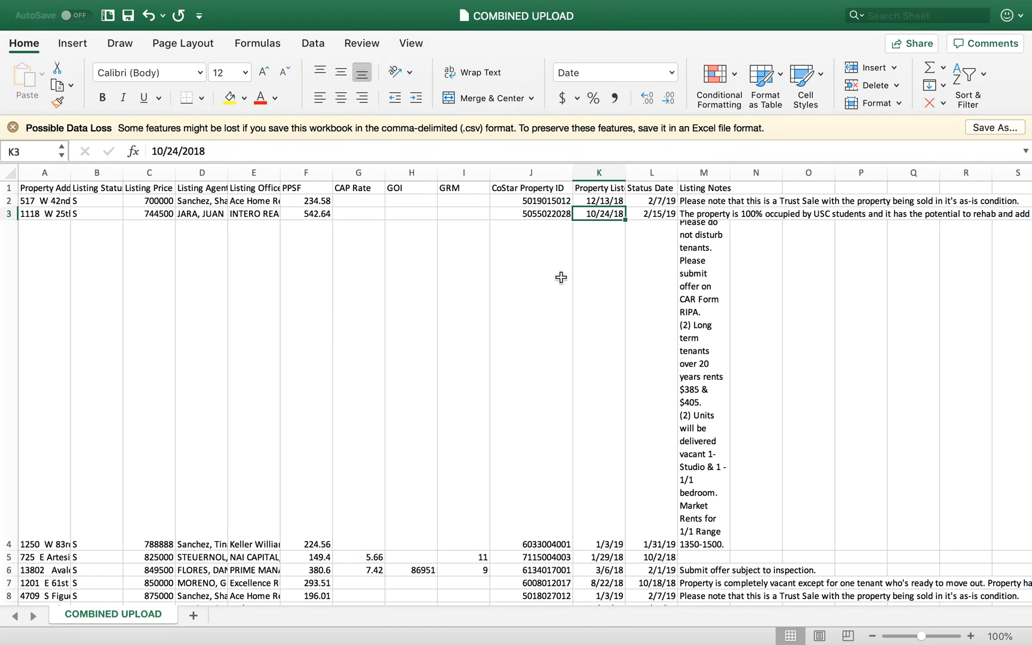
left_click_drag(730, 171, 777, 171)
Check columns N, O and P down to the sheet's last row for stray entries and look through the combined listing rows.
left_click(805, 190)
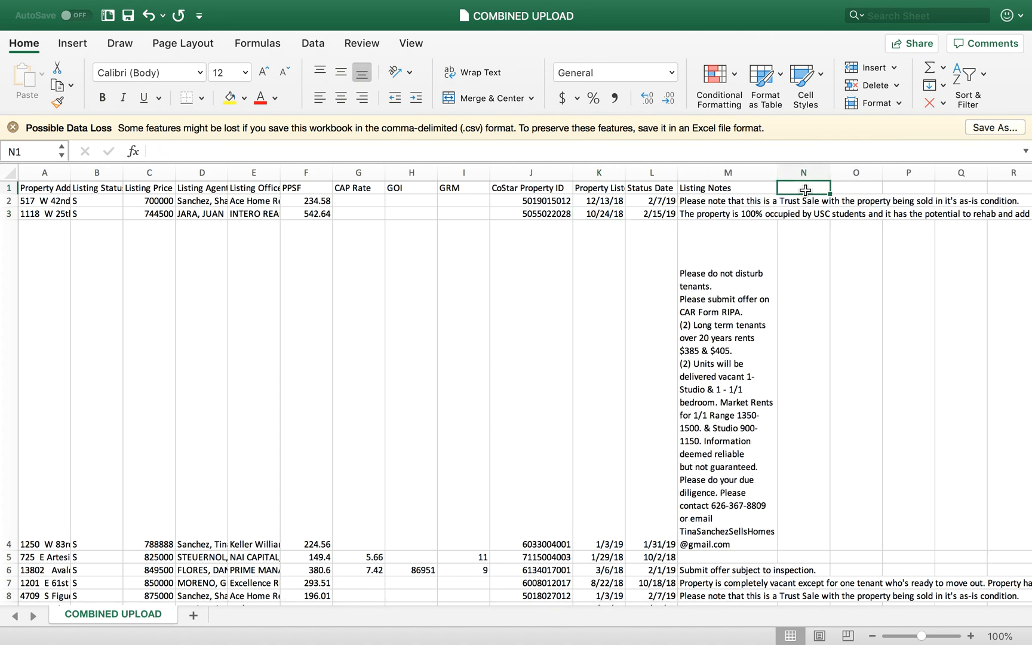
key("ctrl+Down")
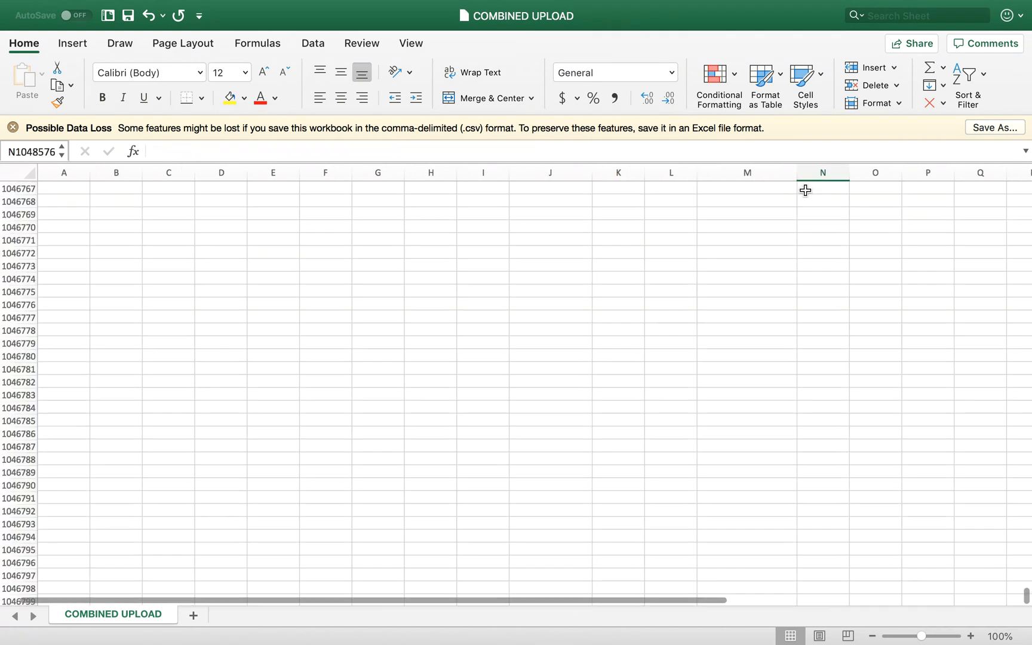
key("ctrl+Up")
key("ctrl+Down")
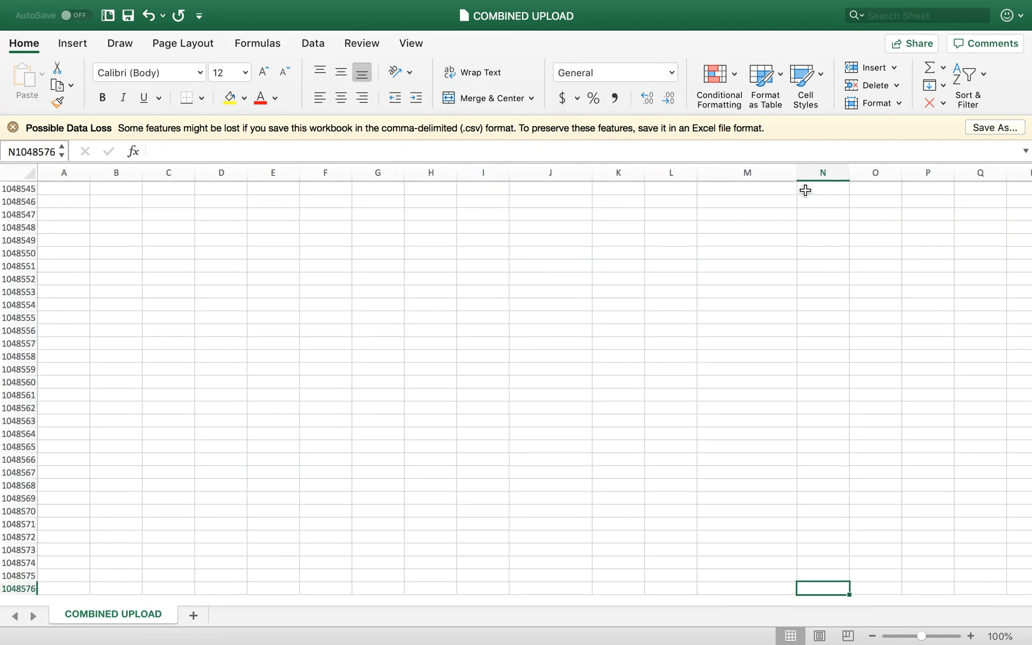
key("ctrl+Up")
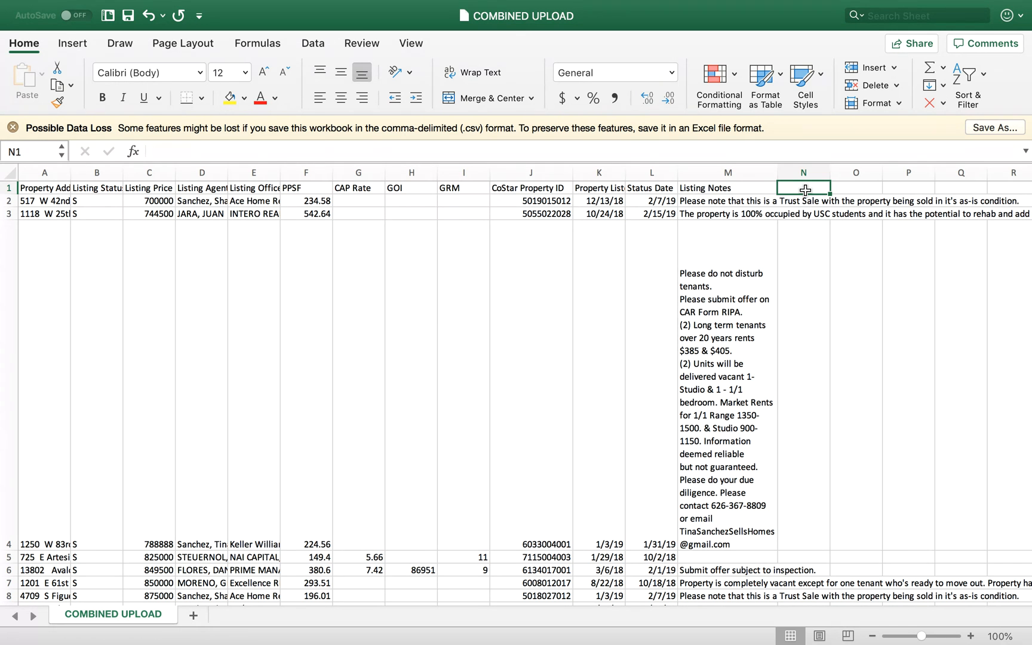
key("ctrl+Down")
key("ctrl+Up")
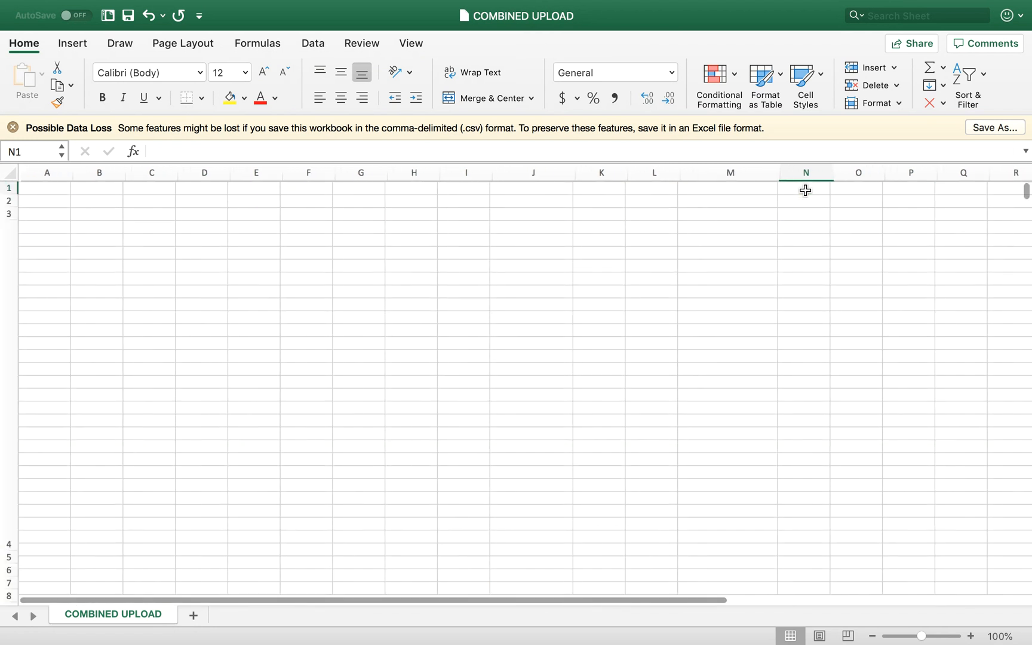
key("Right")
key("ctrl+Down")
key("ctrl+Up")
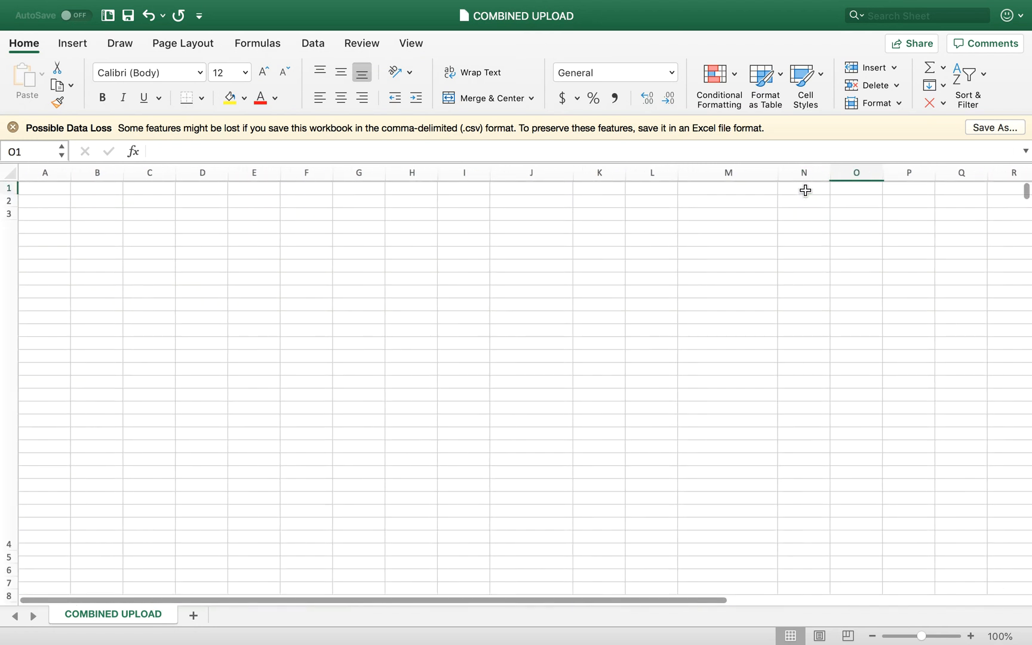
key("Right")
key("ctrl+Down")
key("ctrl+Up")
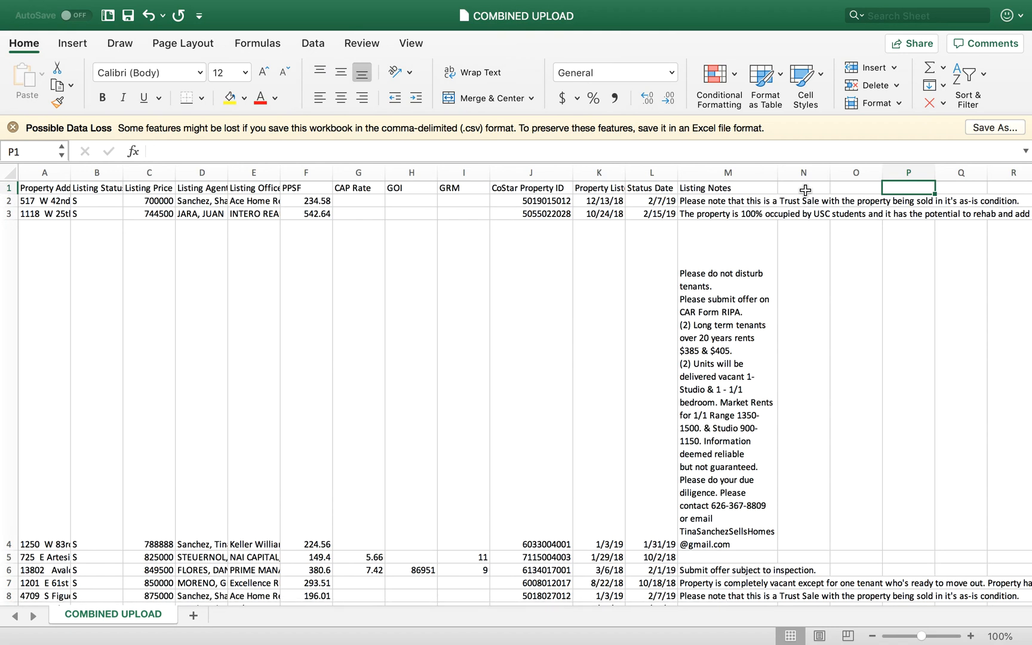
scroll(717, 294, "down", 20)
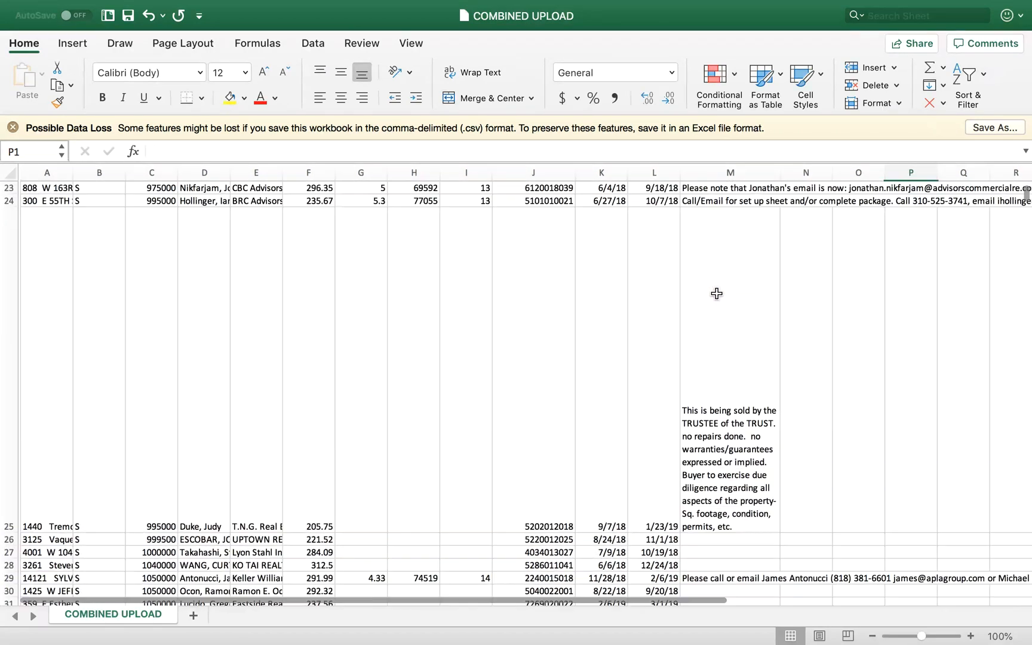
scroll(717, 293, "down", 20)
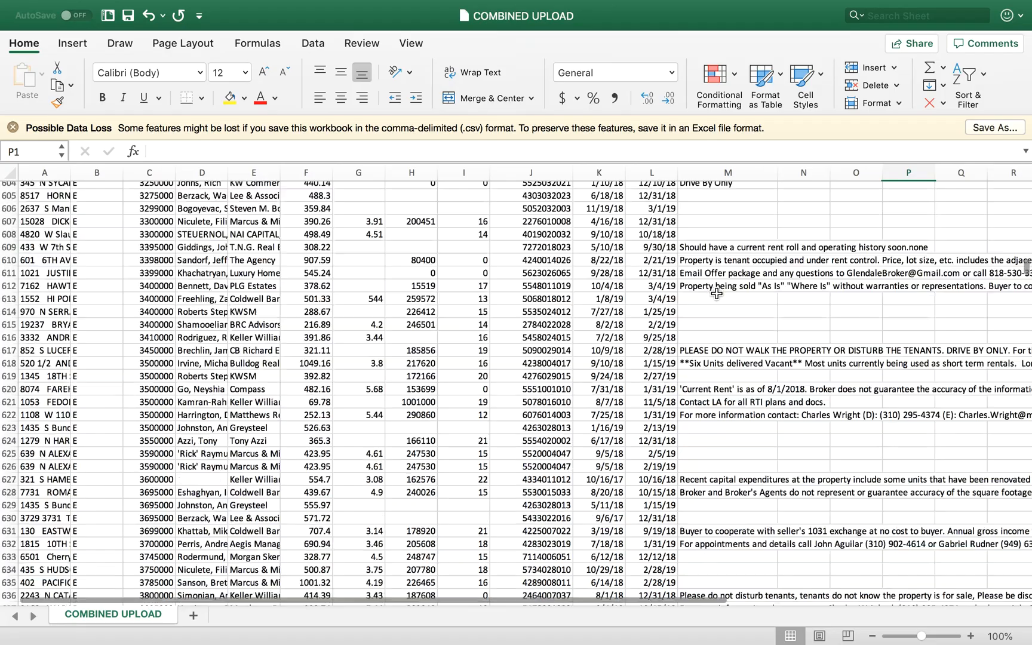
scroll(717, 293, "down", 20)
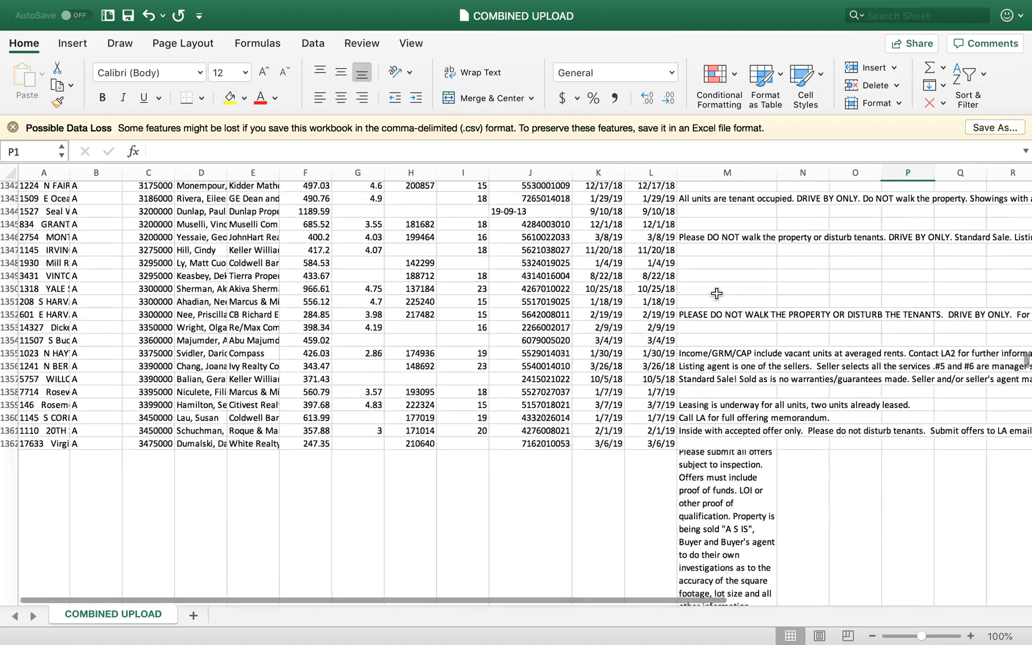
scroll(716, 293, "down", 15)
Switch to Chrome and bring up the Salesforce Data Import Wizard page.
key("ctrl+Right")
key("ctrl+Right")
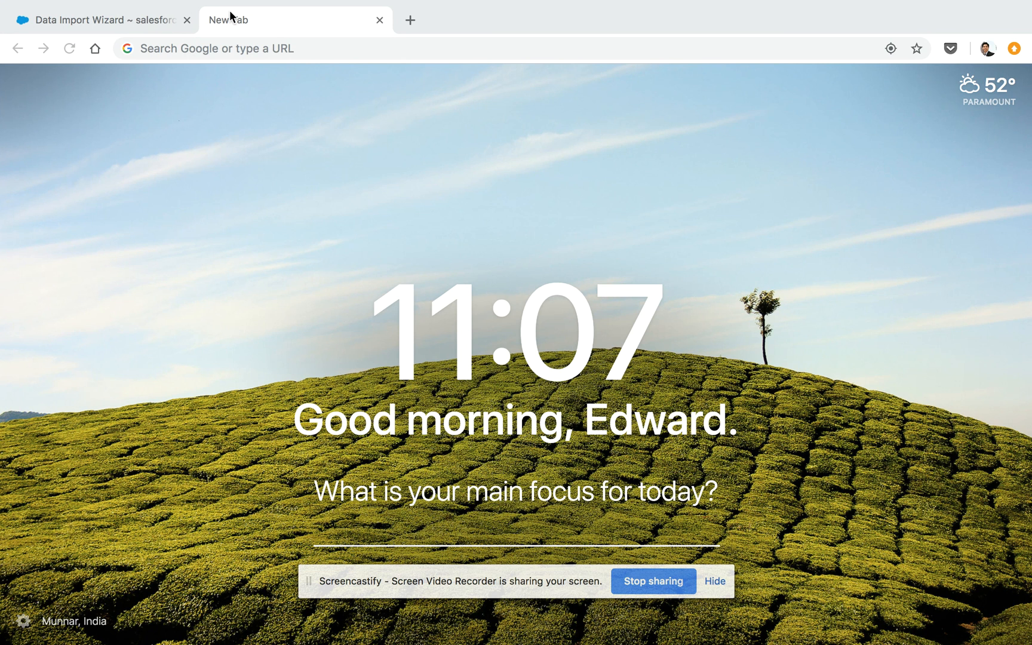
left_click(152, 22)
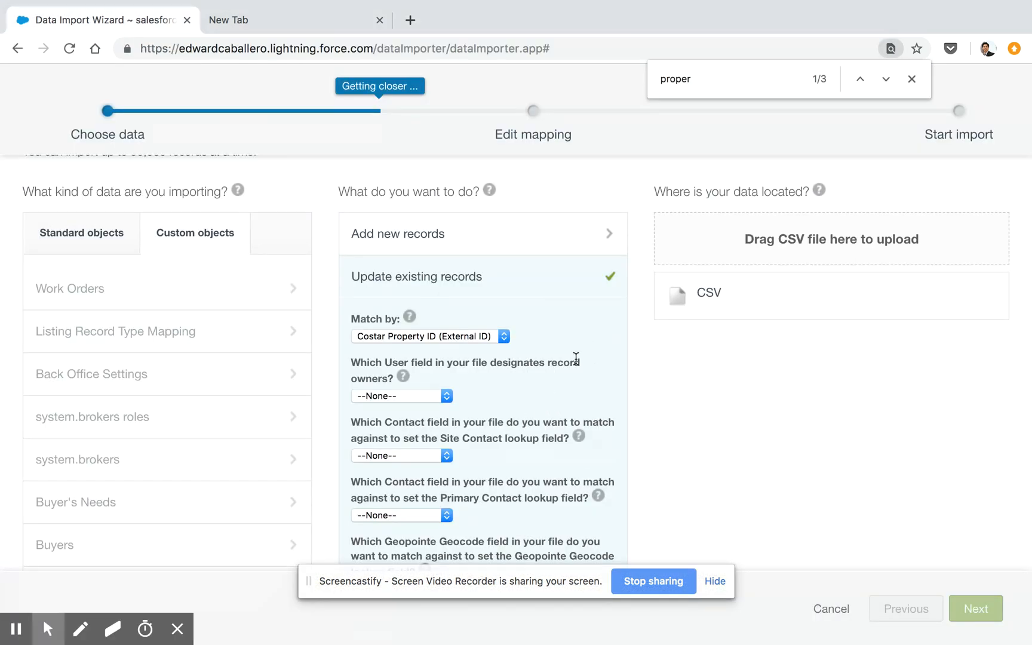